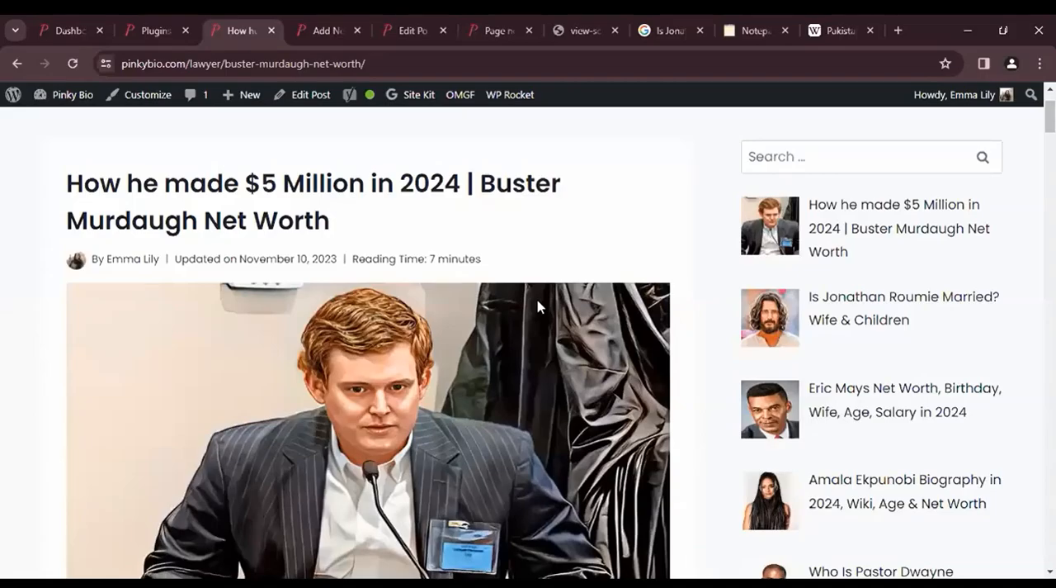
# - Examine how text and images are laid out in the Wikipedia article on Pakistan
pyautogui.scroll(-5, 537, 304)
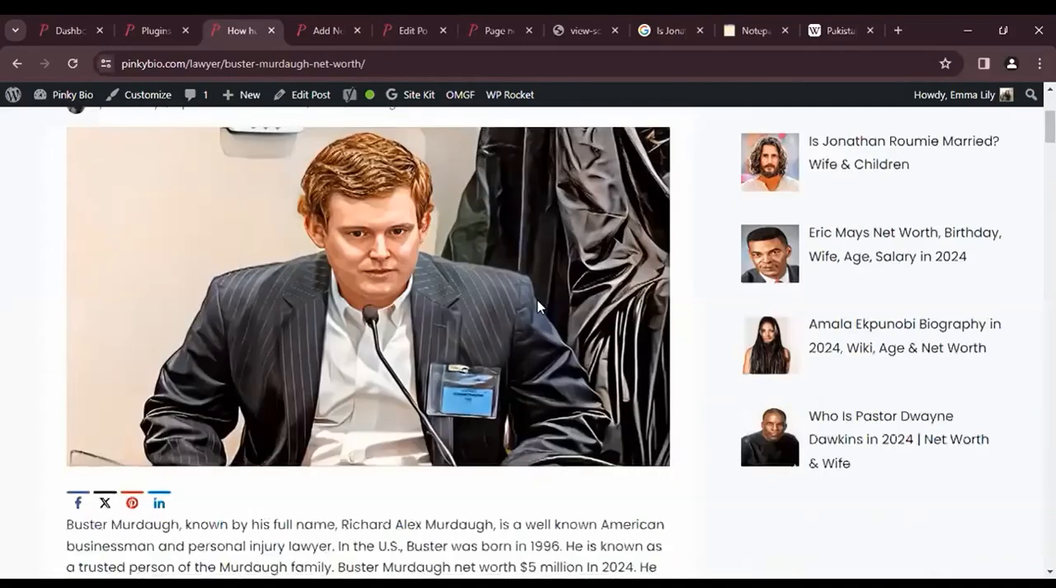
pyautogui.click(834, 30)
pyautogui.scroll(3, 563, 321)
pyautogui.scroll(5, 563, 321)
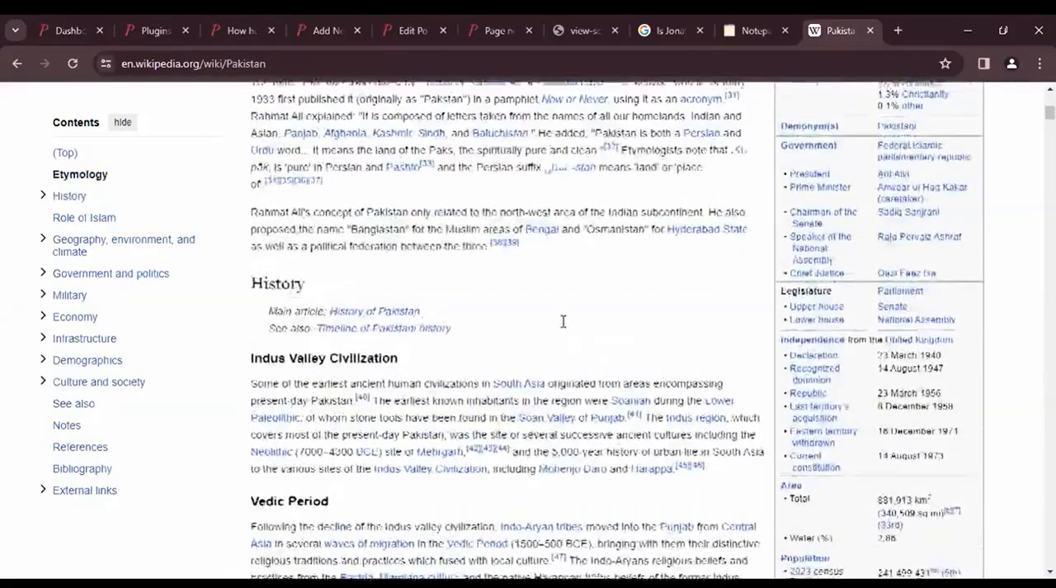
pyautogui.scroll(5, 563, 326)
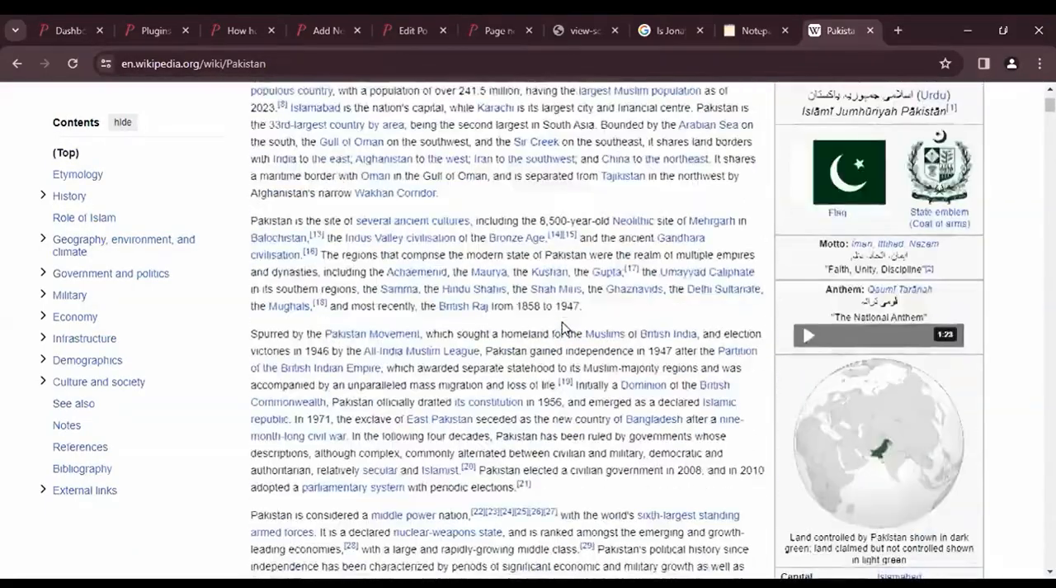
pyautogui.scroll(-6, 563, 326)
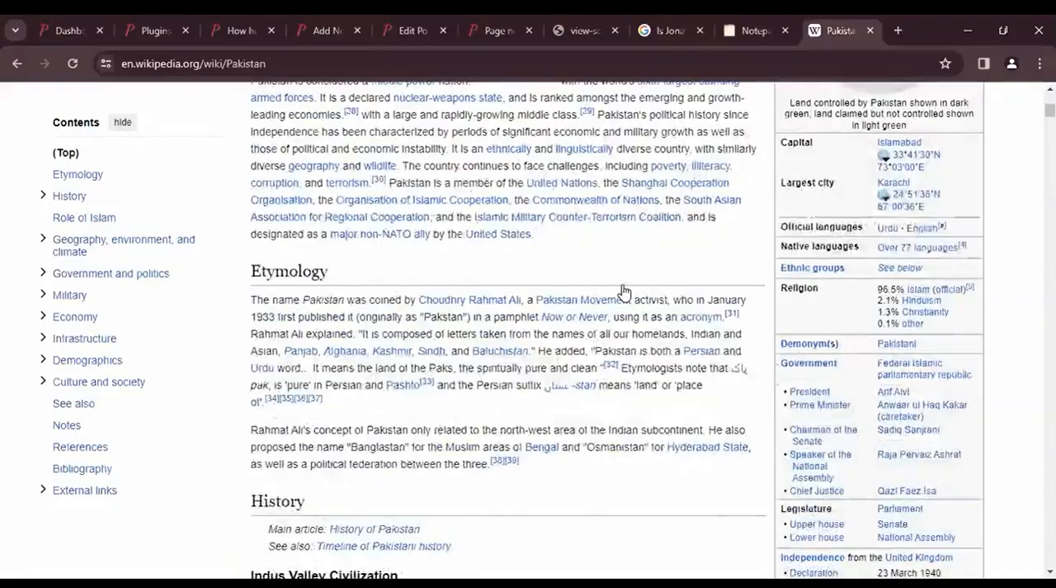
pyautogui.scroll(-5, 624, 289)
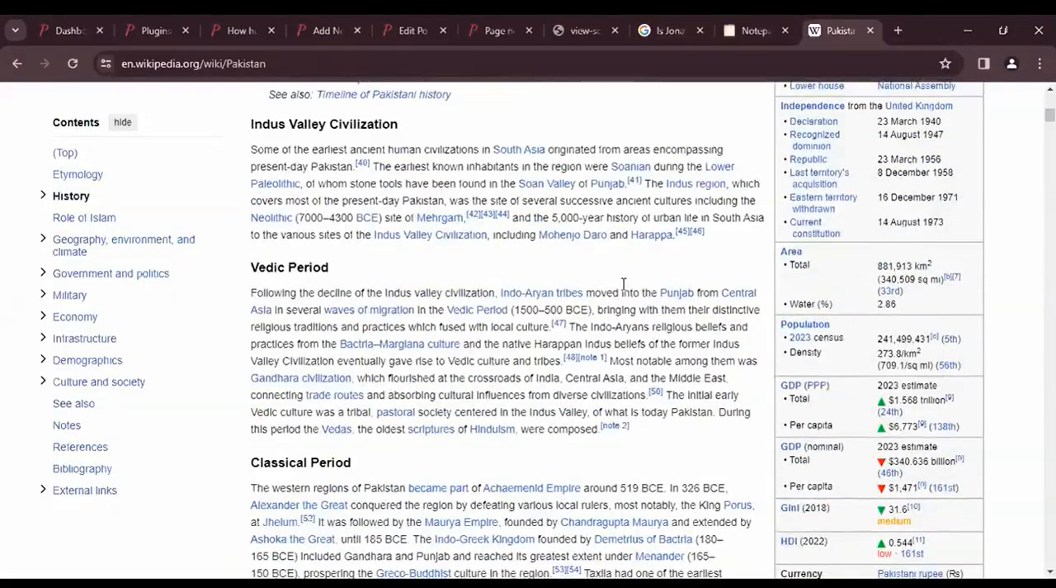
pyautogui.scroll(-10, 623, 283)
pyautogui.scroll(-8, 623, 283)
pyautogui.press('Home')
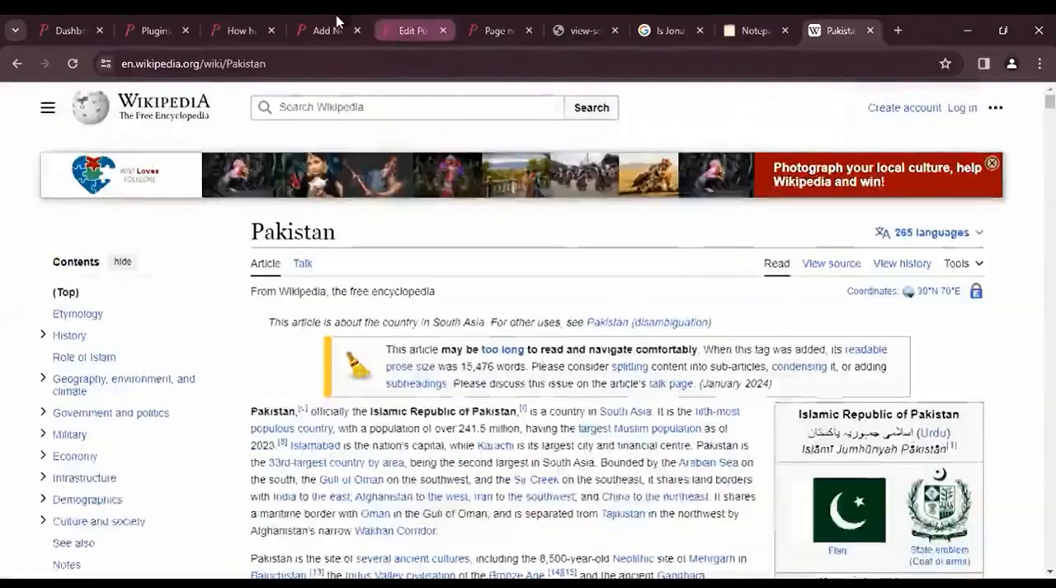
# - Check the draft post, then examine the published net worth article from its featured image through the Education and Early Life sections
pyautogui.click(325, 30)
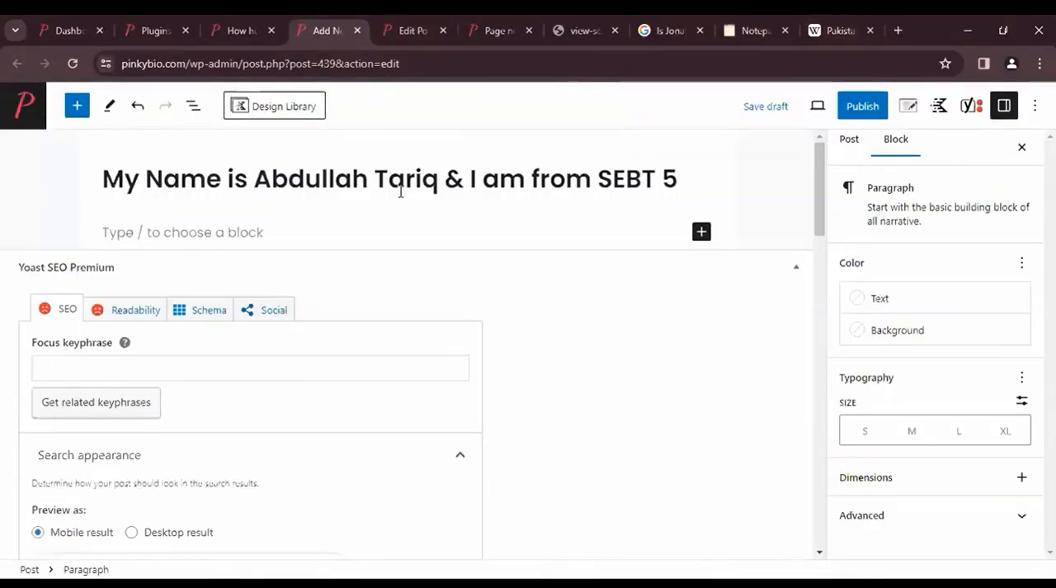
pyautogui.hotkey('ctrl', 'shift', 'Tab')
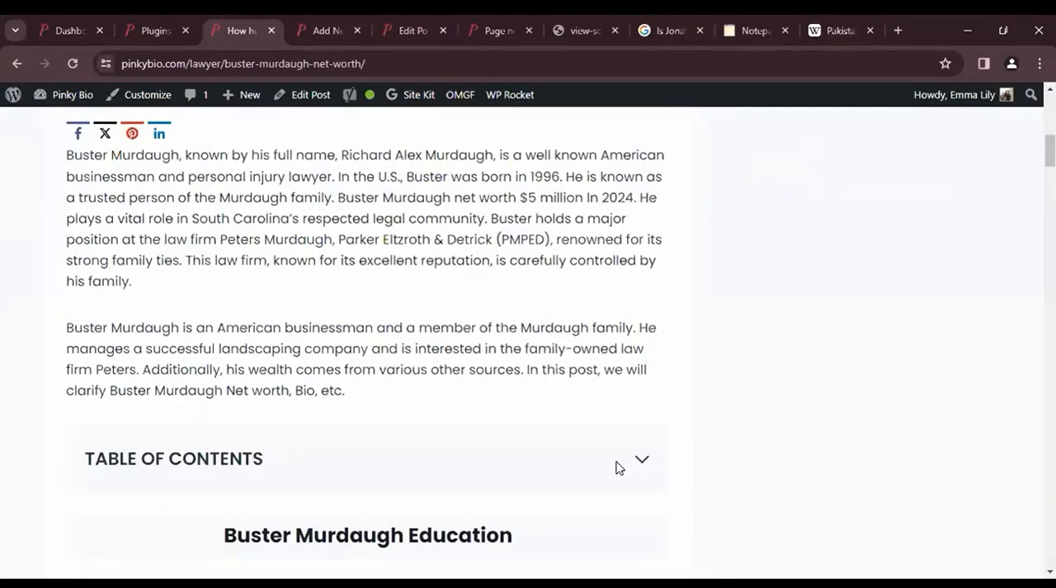
pyautogui.scroll(-5, 618, 467)
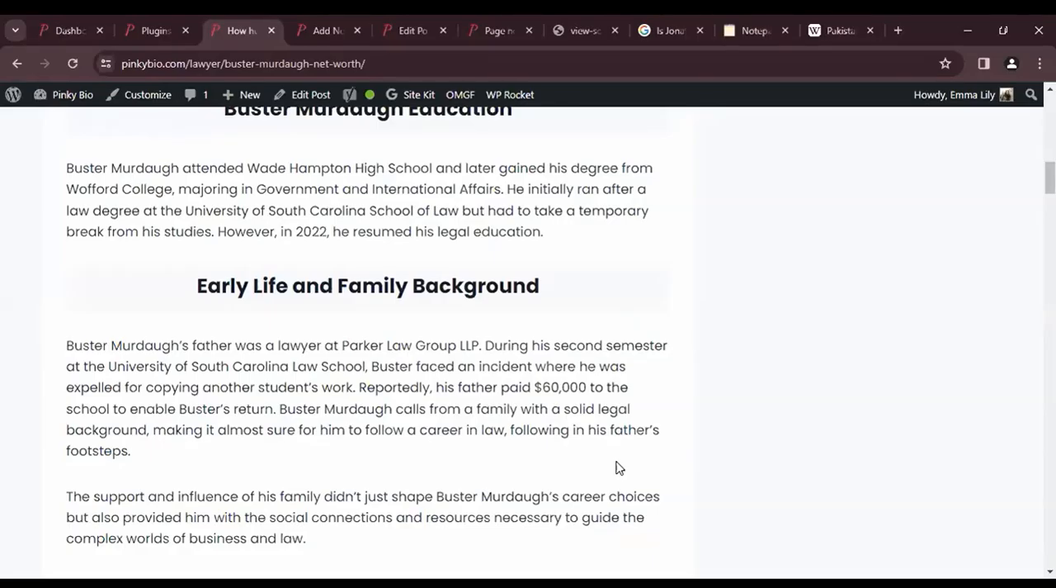
pyautogui.scroll(1, 619, 468)
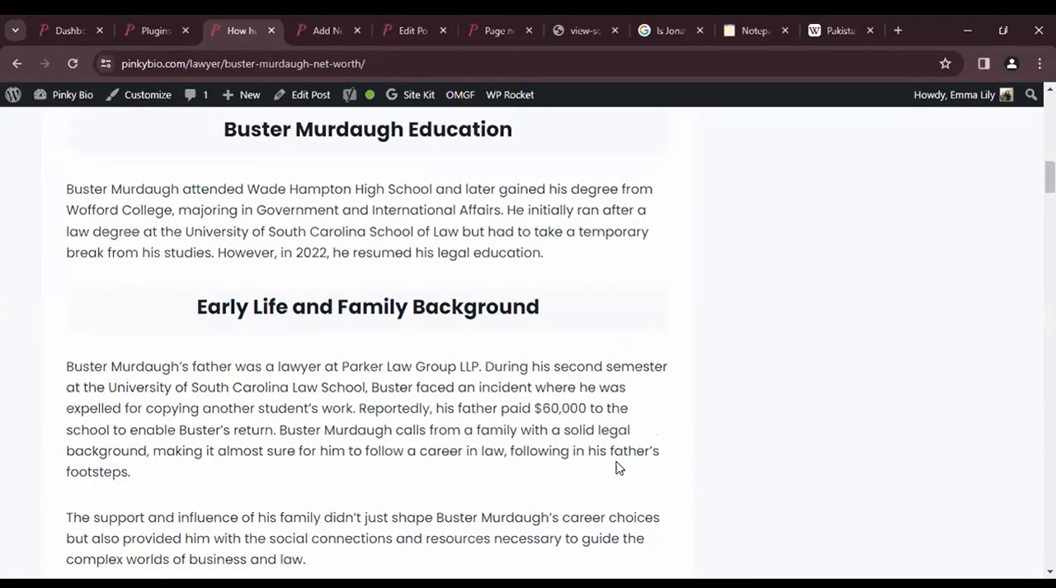
pyautogui.scroll(5, 620, 467)
pyautogui.scroll(-3, 618, 465)
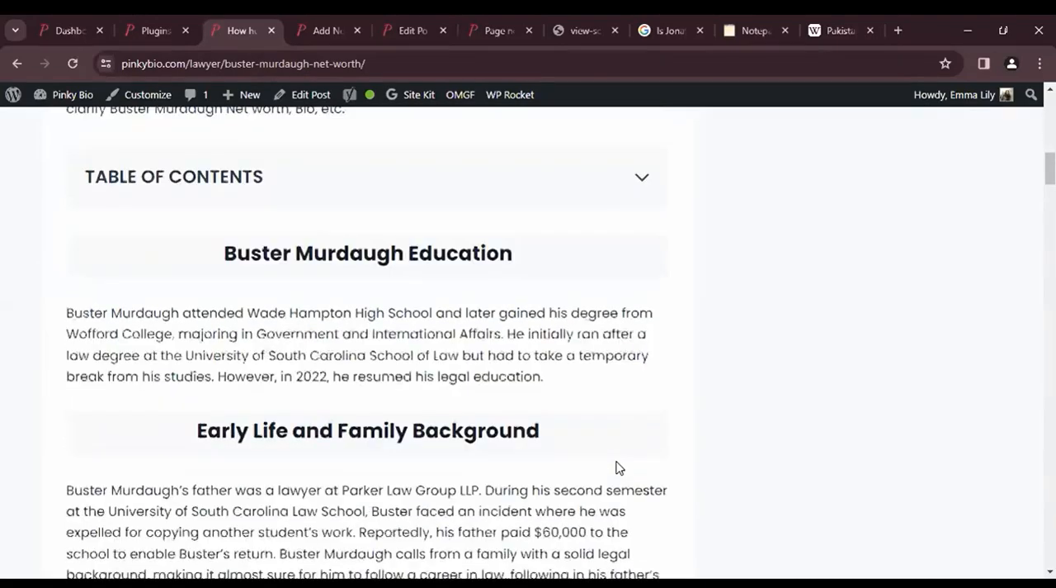
pyautogui.scroll(-4, 397, 416)
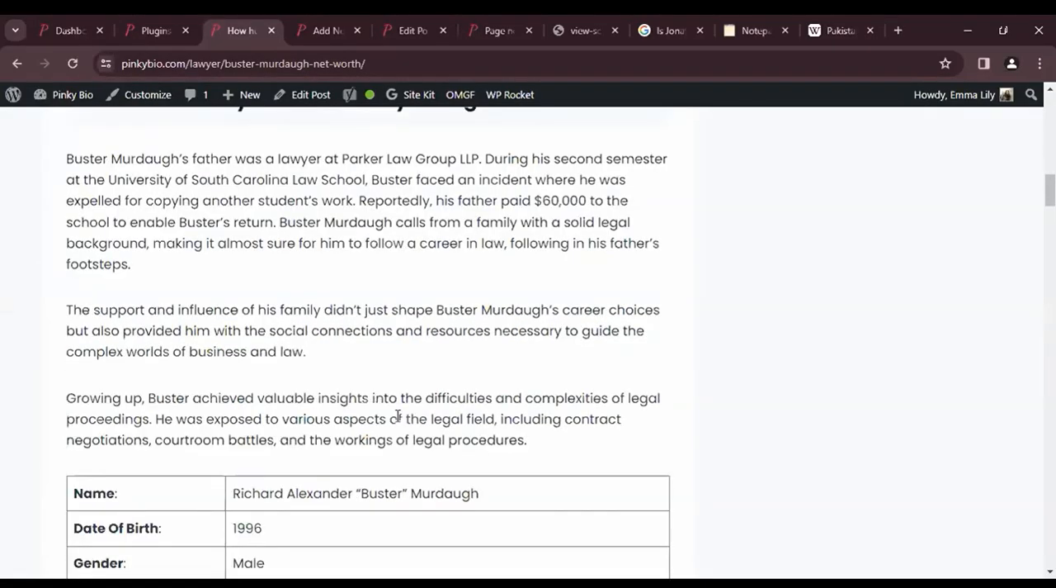
pyautogui.scroll(8, 365, 285)
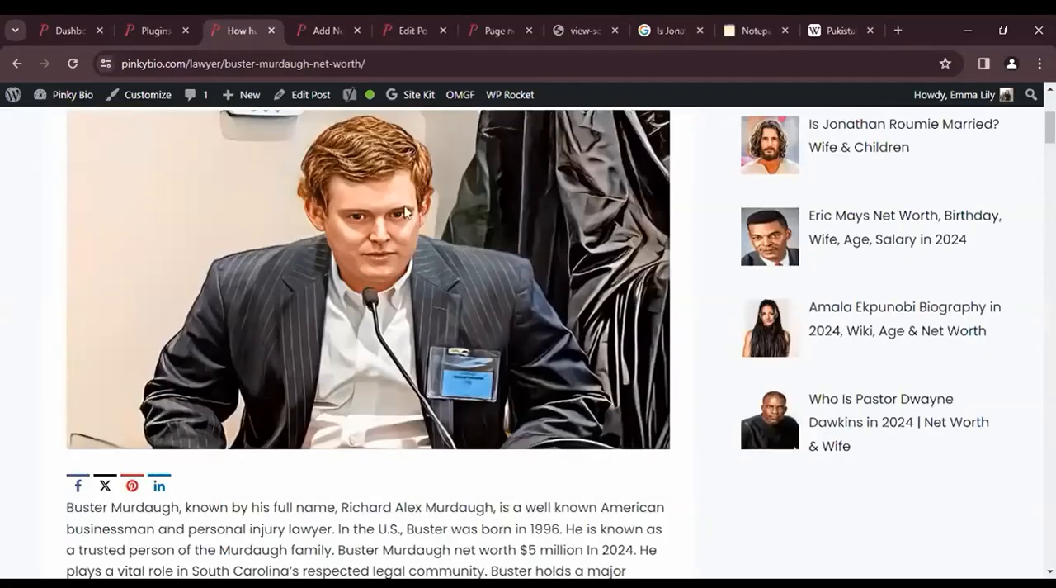
# - In the online notepad, add "1. Presentation" under the Images heading and start an empty item "2." below it
pyautogui.click(755, 31)
pyautogui.write('Presentati')
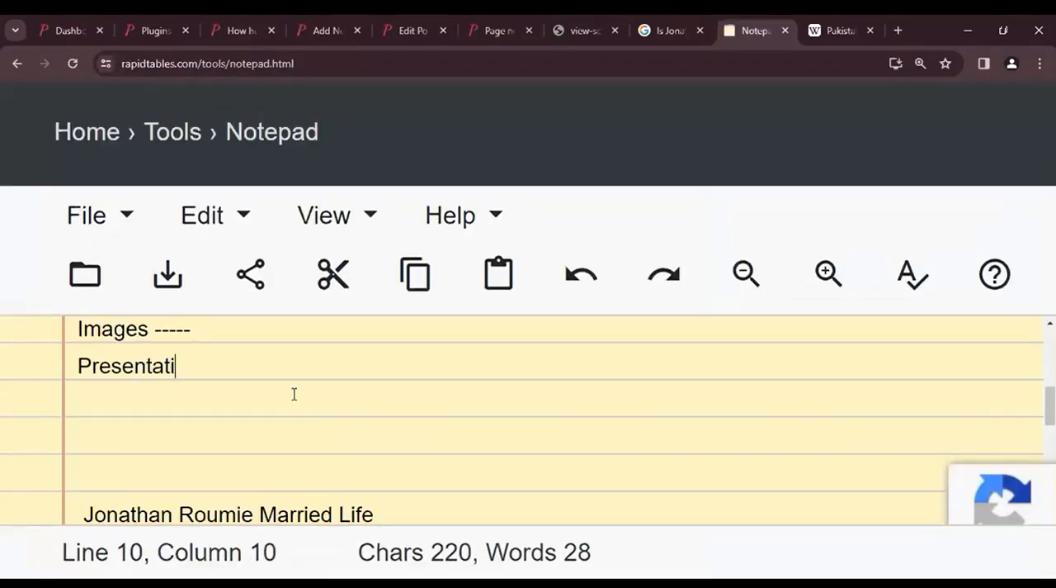
pyautogui.write('on')
pyautogui.press('Home')
pyautogui.write('1.')
pyautogui.press('End')
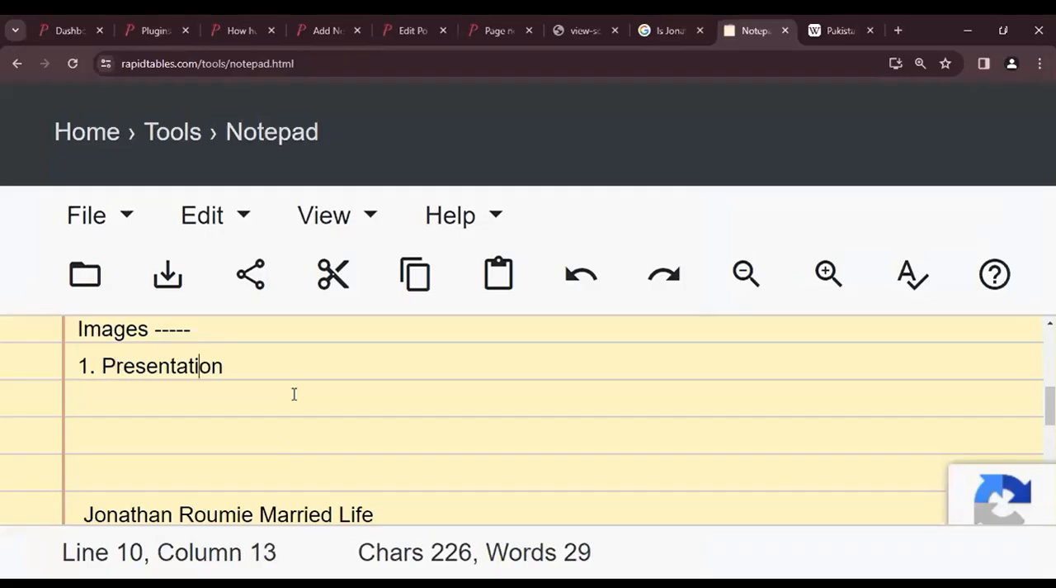
pyautogui.press('Return')
pyautogui.write('2.')
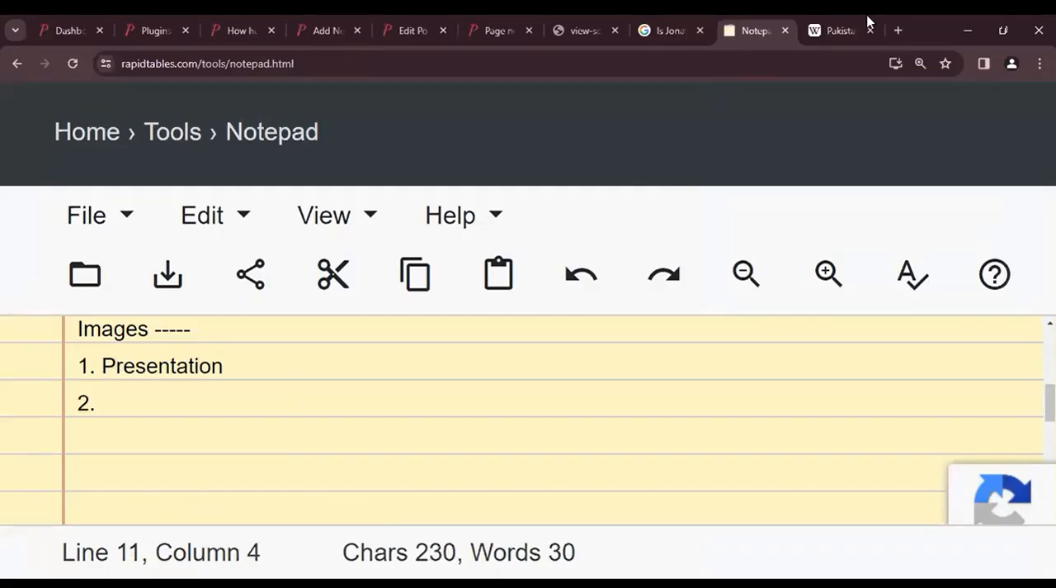
# - Glance over the Wikipedia article, then search for "google images" in a new tab and view the image results
pyautogui.click(868, 19)
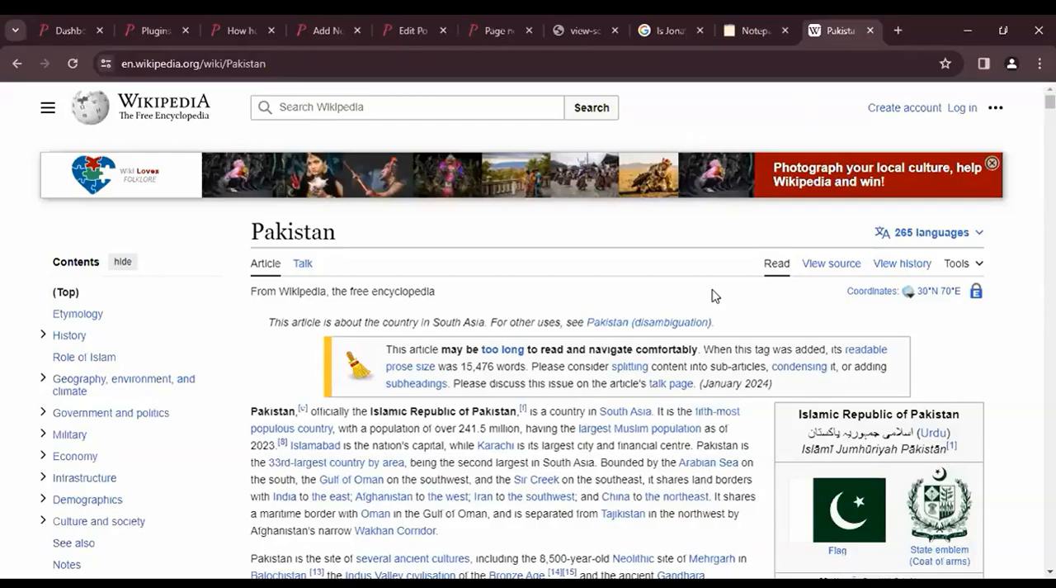
pyautogui.scroll(-3, 731, 231)
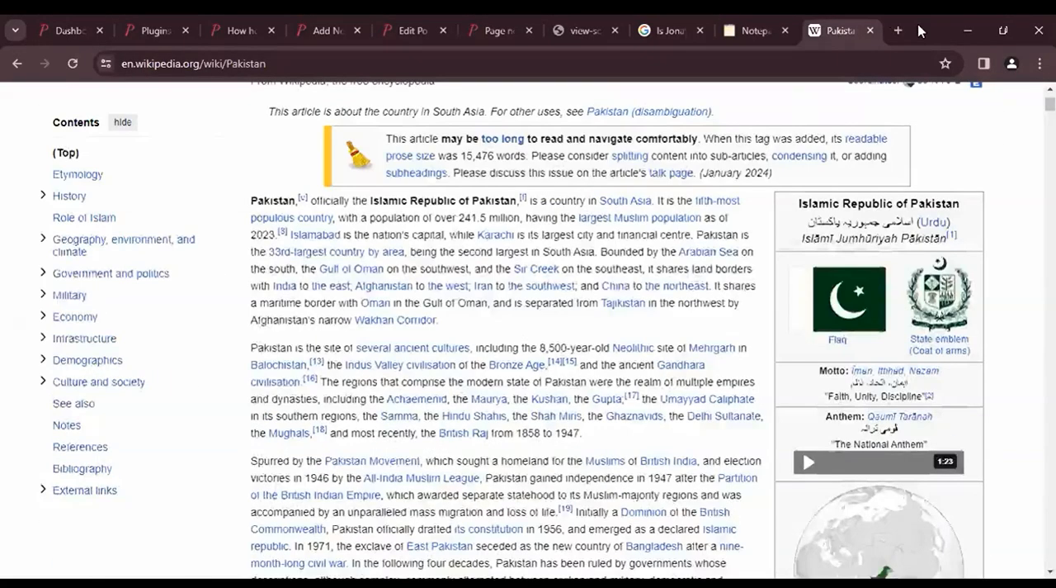
pyautogui.click(896, 25)
pyautogui.write('google image')
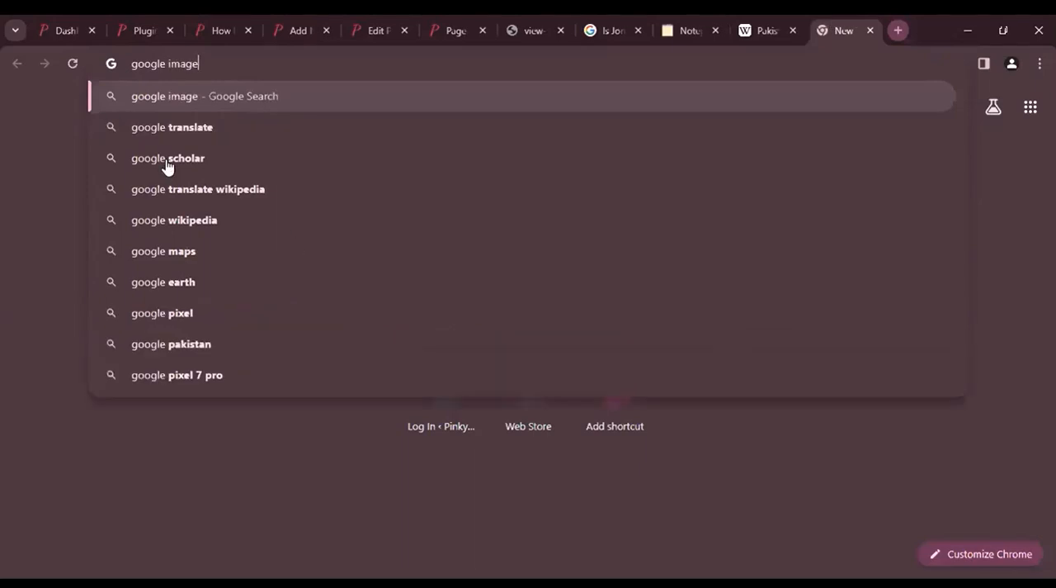
pyautogui.write('s')
pyautogui.press('Return')
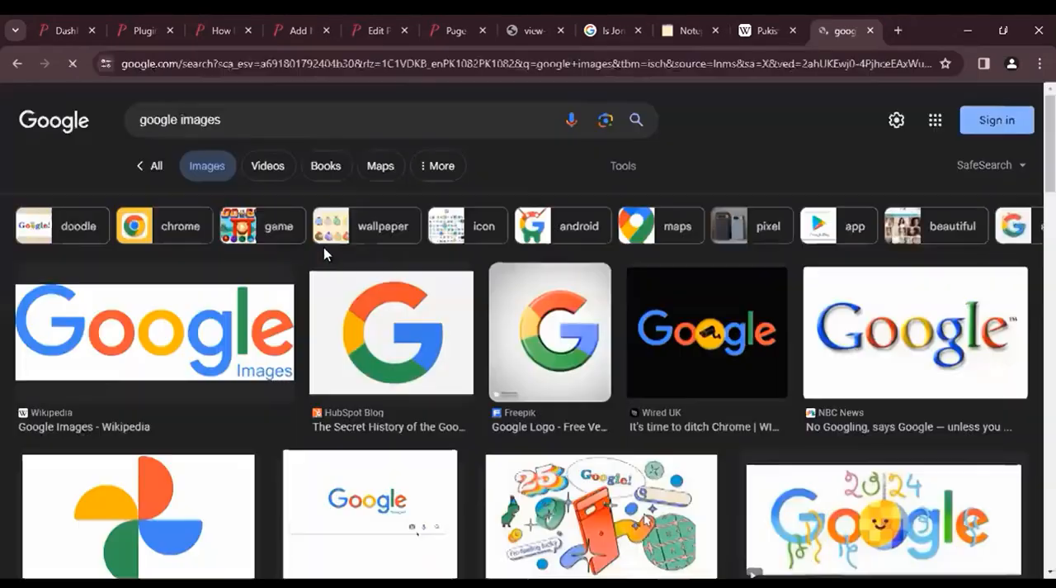
pyautogui.scroll(-1, 323, 247)
pyautogui.scroll(1, 323, 246)
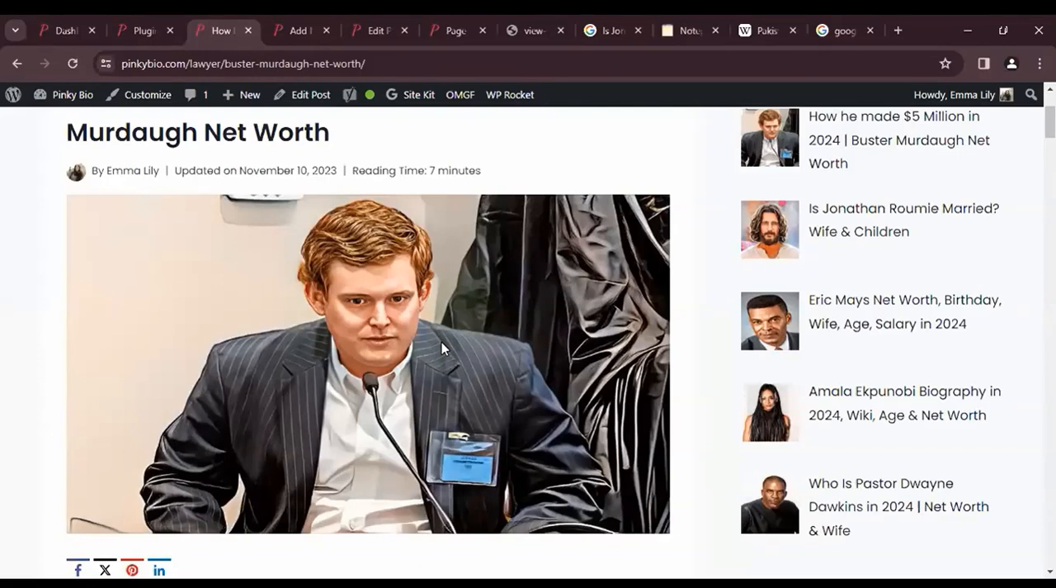
# - Compare the featured image of the published net worth article with its introductory paragraphs
pyautogui.scroll(-5, 441, 342)
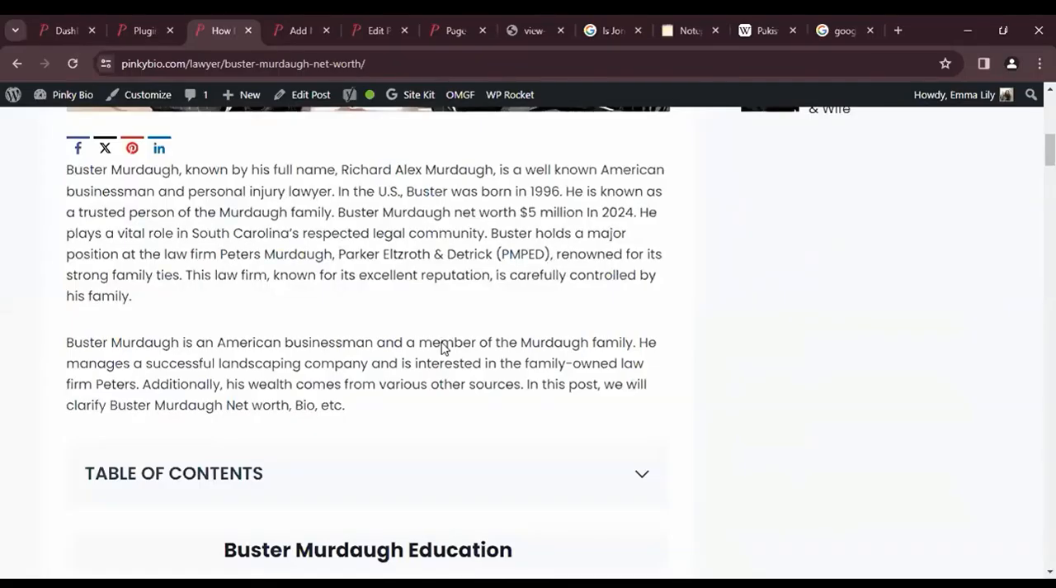
pyautogui.scroll(4, 441, 346)
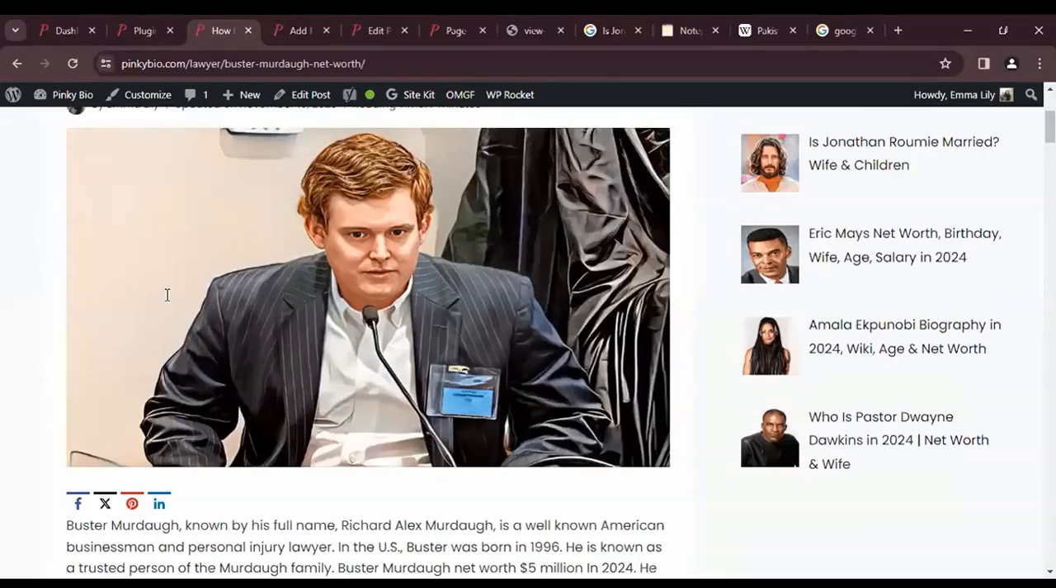
pyautogui.scroll(-3, 166, 294)
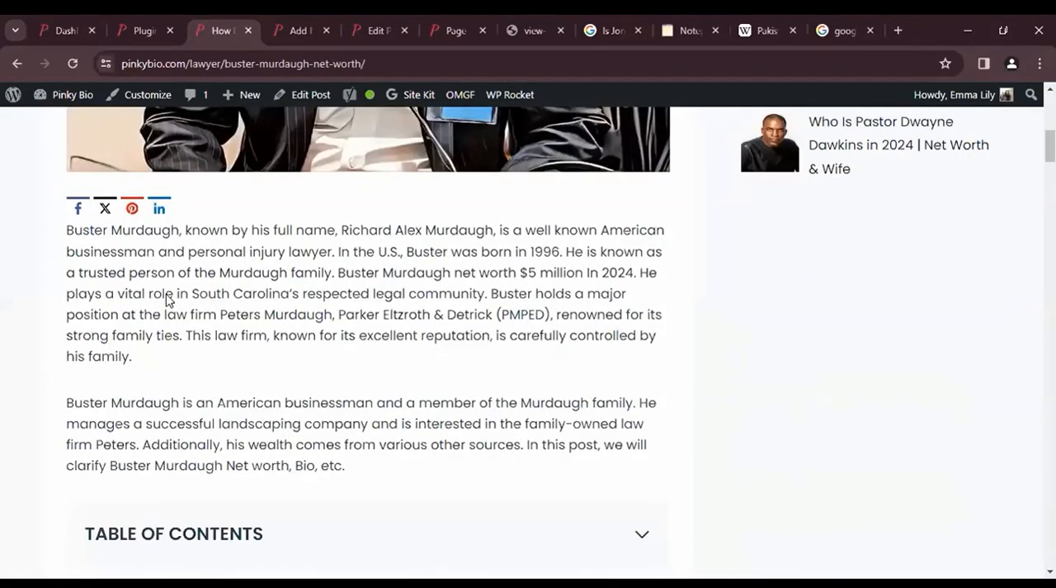
pyautogui.scroll(3, 166, 300)
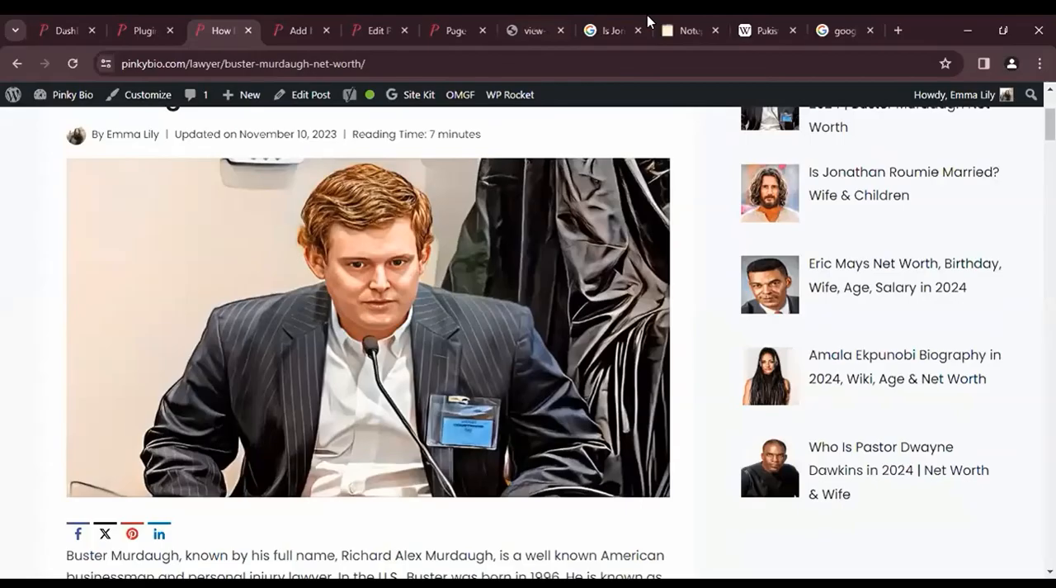
pyautogui.moveTo(647, 14)
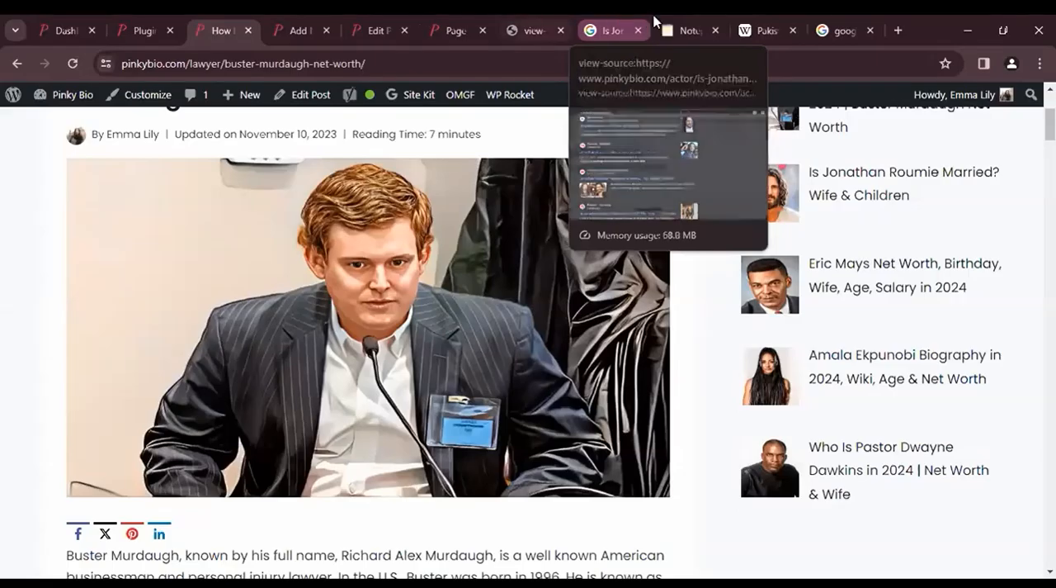
pyautogui.click(707, 20)
pyautogui.write('IMa')
pyautogui.press('BackSpace')
pyautogui.press('BackSpace')
pyautogui.write('mage')
pyautogui.press('BackSpace')
pyautogui.press('BackSpace')
pyautogui.press('BackSpace')
pyautogui.press('BackSpace')
pyautogui.press('BackSpace')
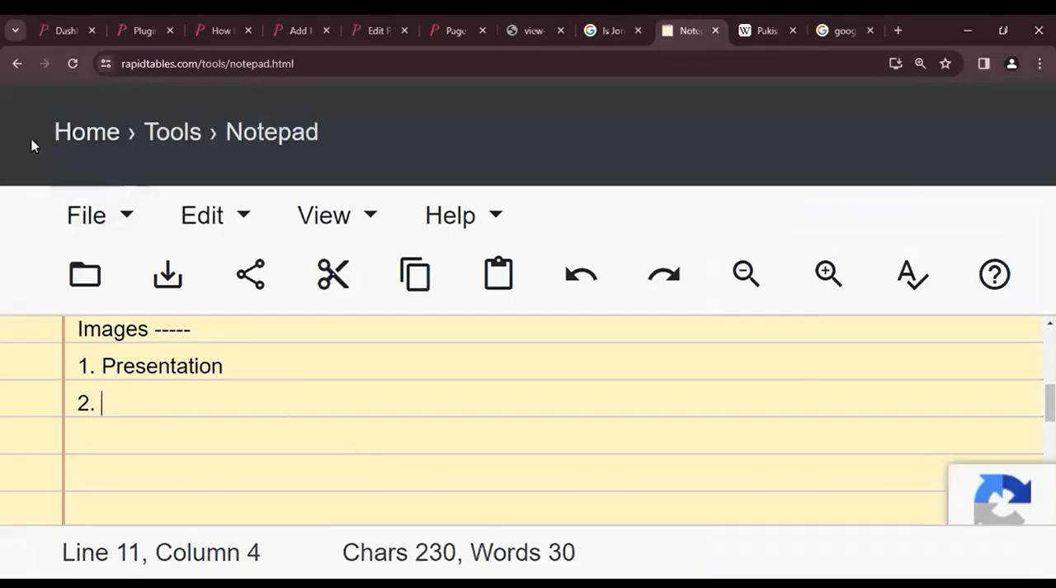
# - Review the whole published net worth article from title to Frequently Asked Questions, checking where images and tables are used
pyautogui.click(472, 21)
pyautogui.click(220, 31)
pyautogui.scroll(3, 415, 296)
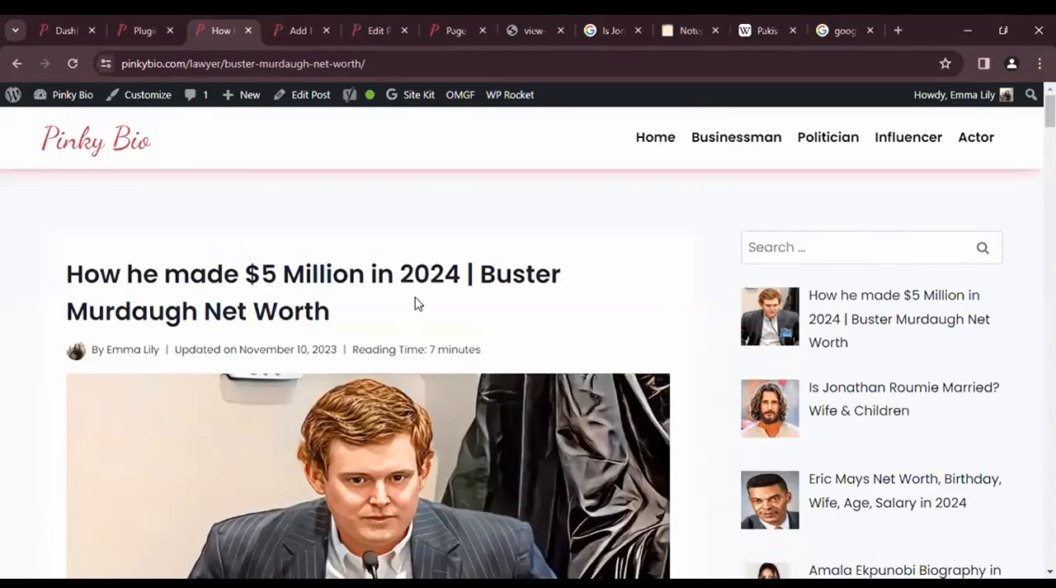
pyautogui.scroll(-3, 414, 298)
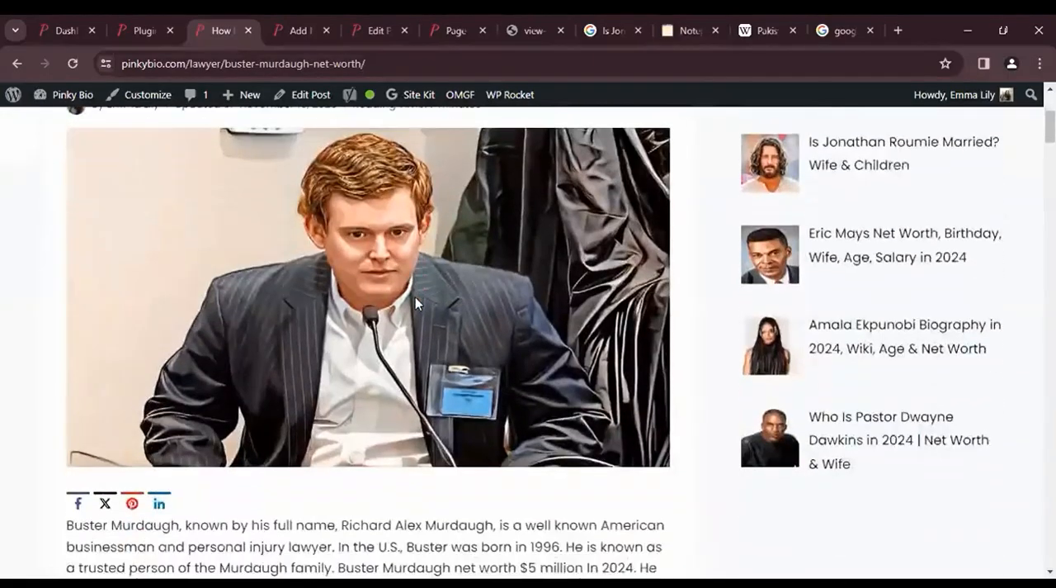
pyautogui.scroll(-4, 415, 296)
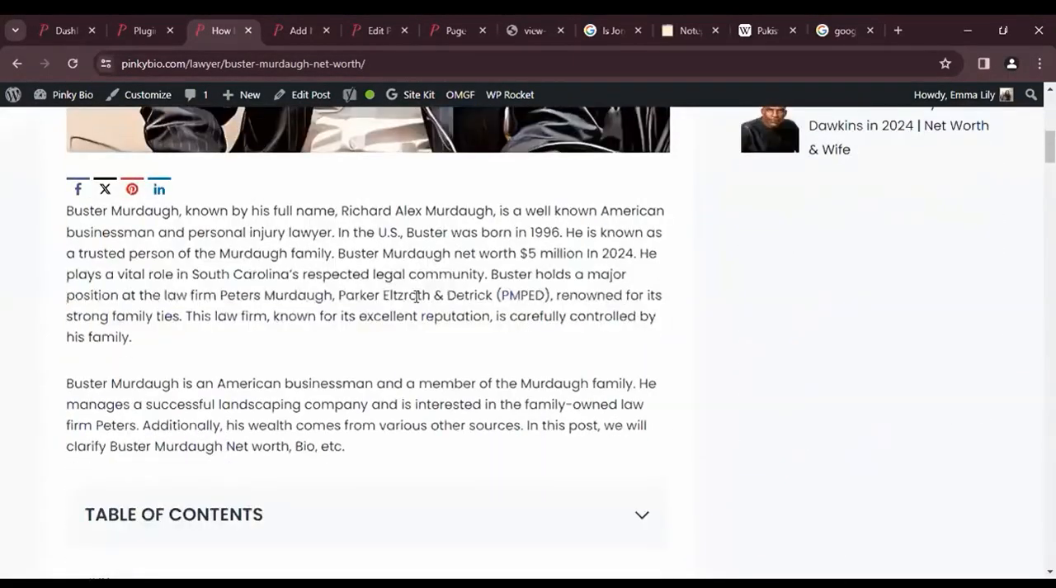
pyautogui.scroll(-3, 417, 297)
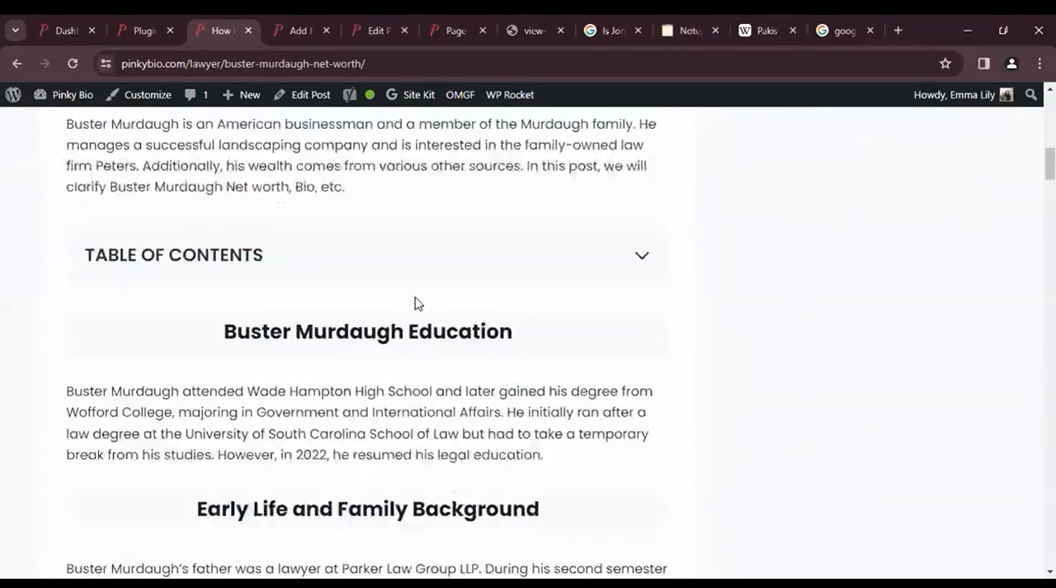
pyautogui.scroll(-8, 415, 302)
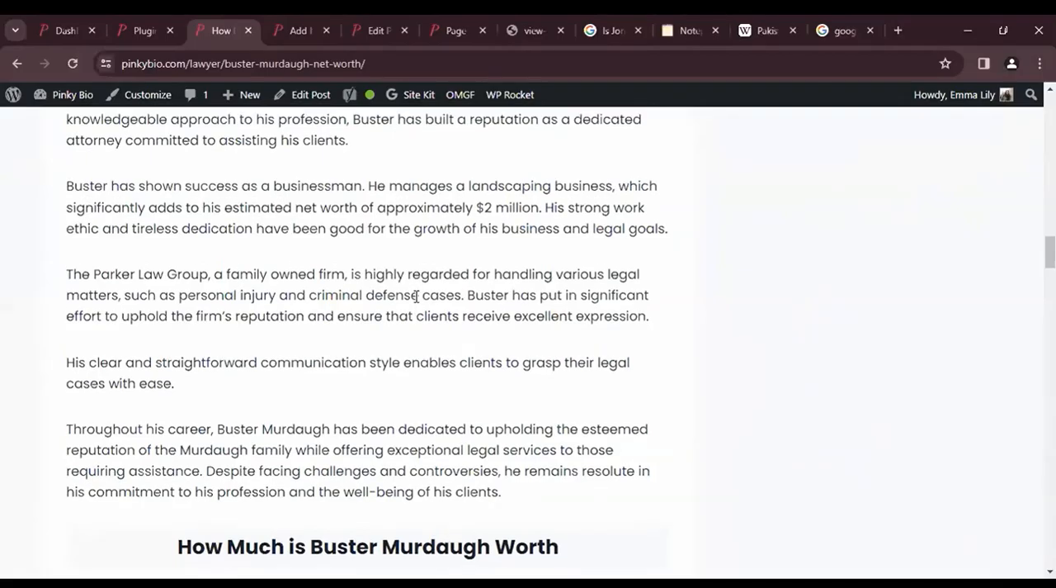
pyautogui.scroll(4, 416, 296)
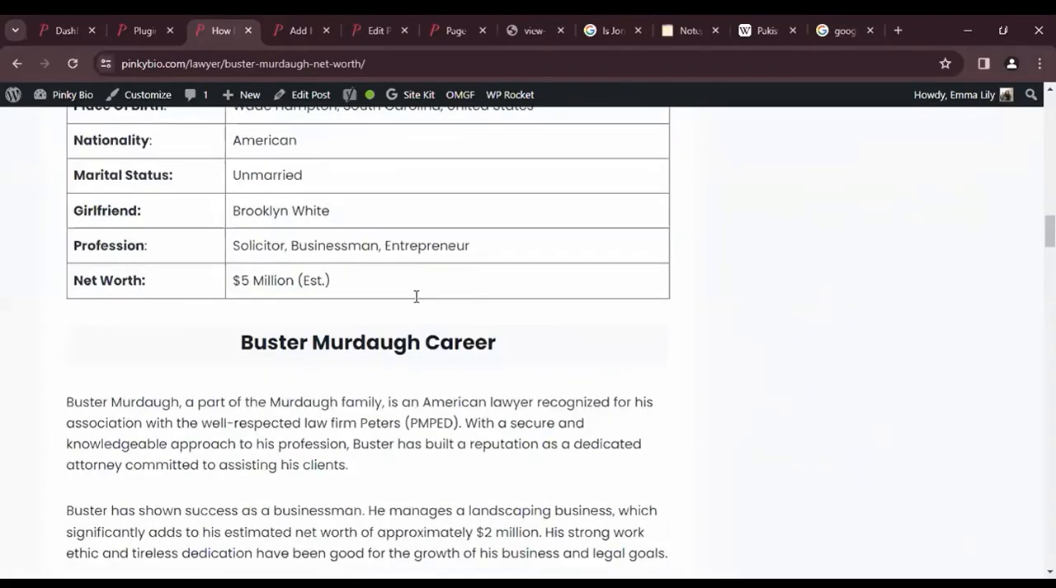
pyautogui.scroll(-10, 416, 296)
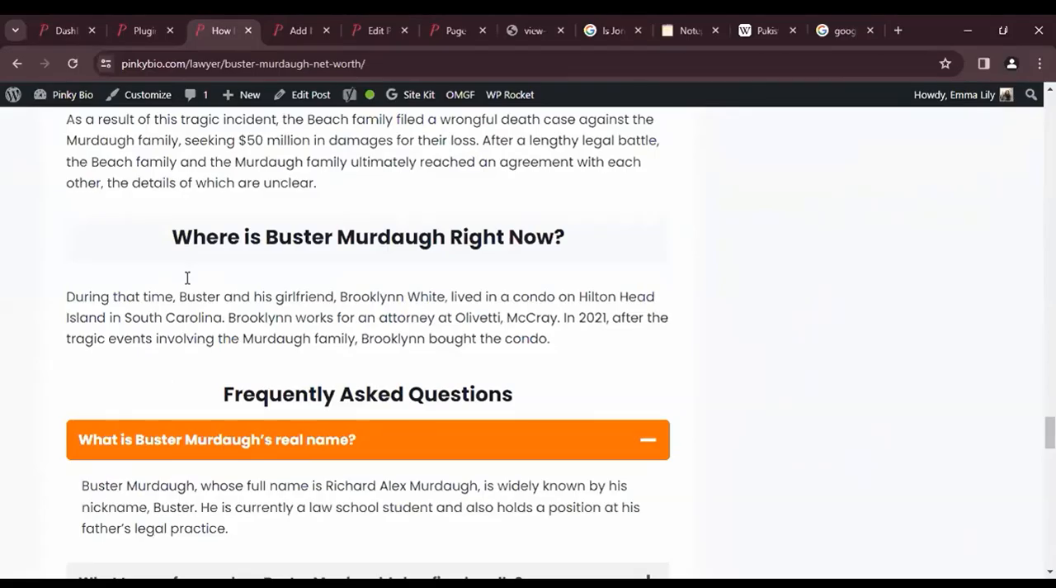
pyautogui.press('Home')
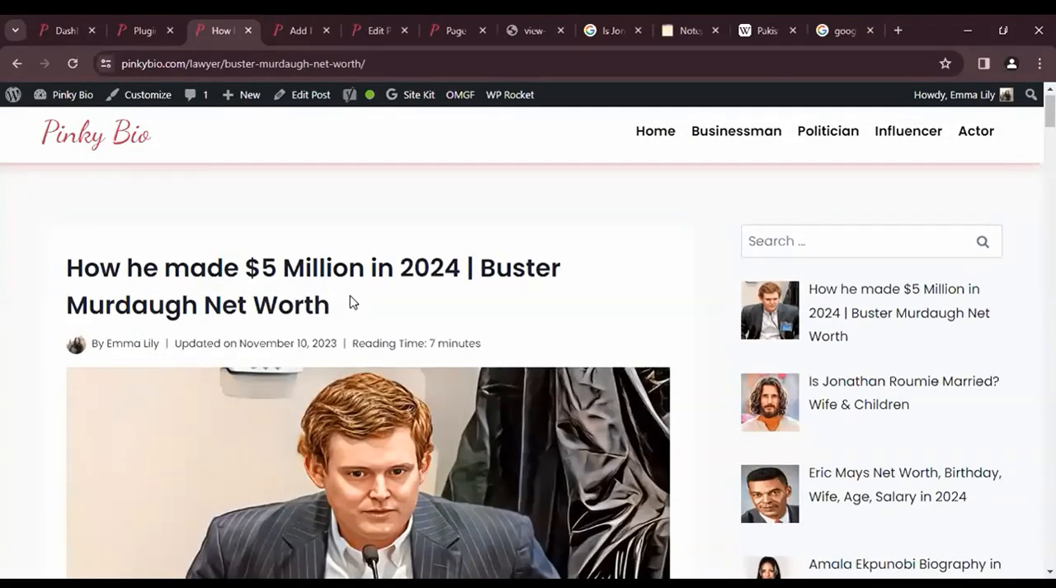
# - Compare the net worth article's long text sections with its featured image, and highlight part of the introductory paragraph
pyautogui.scroll(-4, 453, 254)
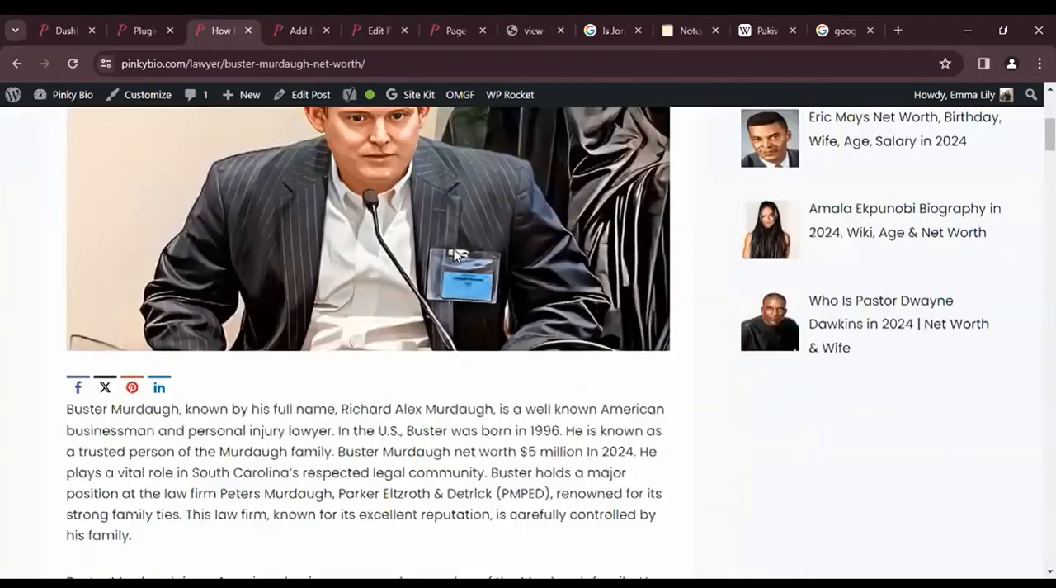
pyautogui.scroll(-5, 454, 254)
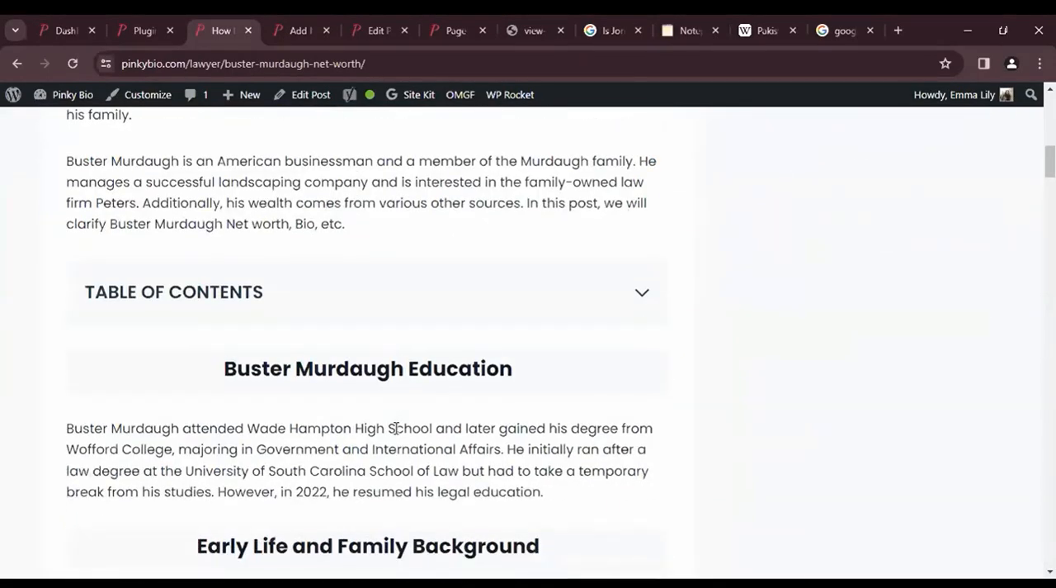
pyautogui.scroll(-4, 389, 449)
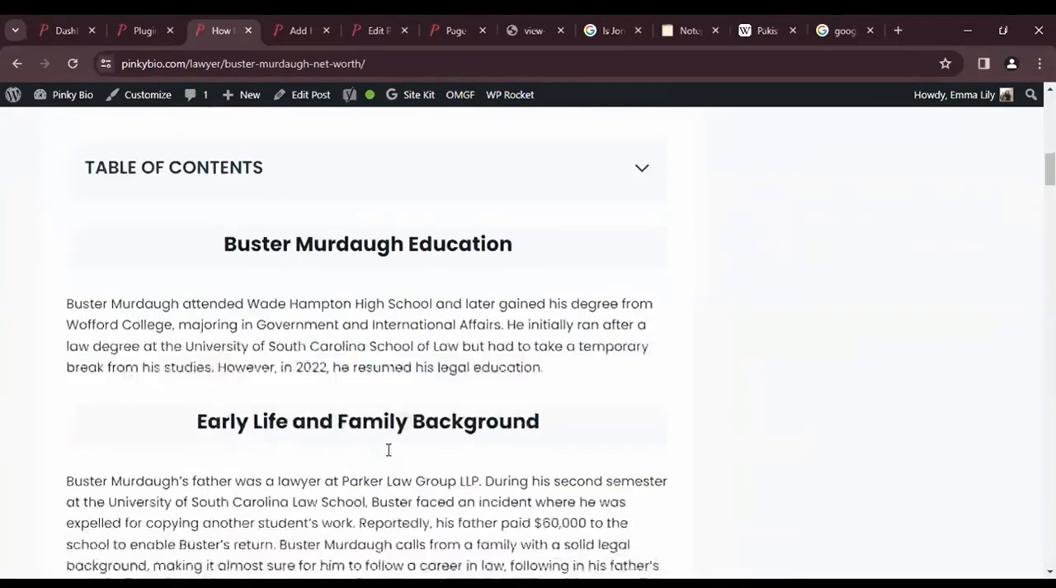
pyautogui.scroll(-8, 389, 448)
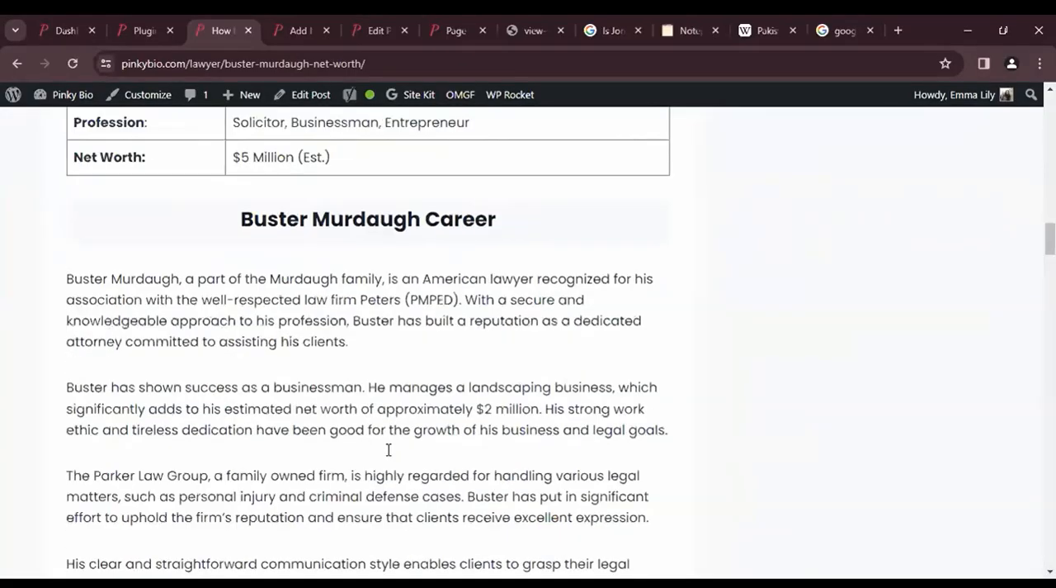
pyautogui.scroll(-1, 389, 449)
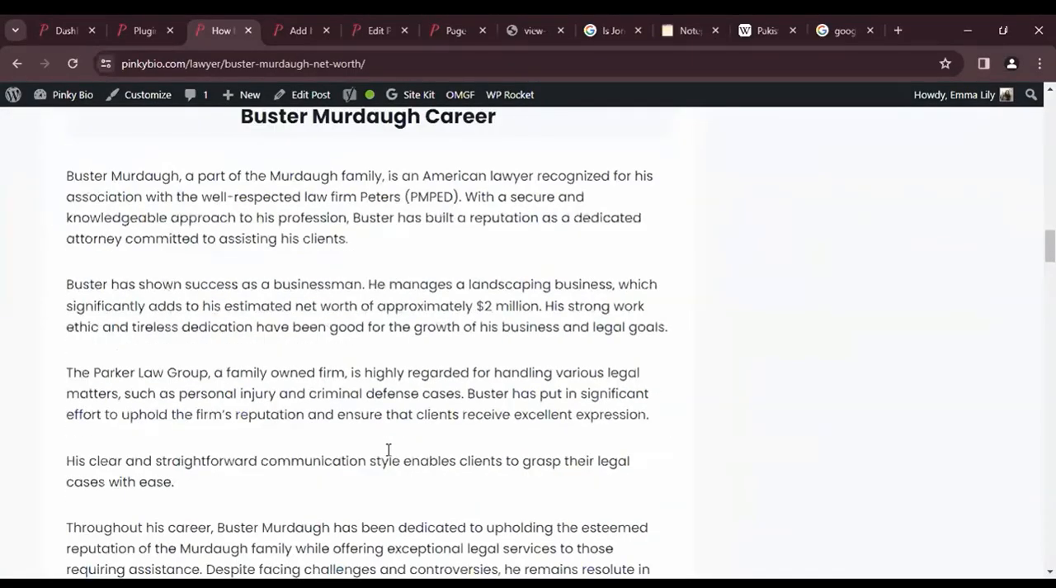
pyautogui.scroll(-3, 388, 455)
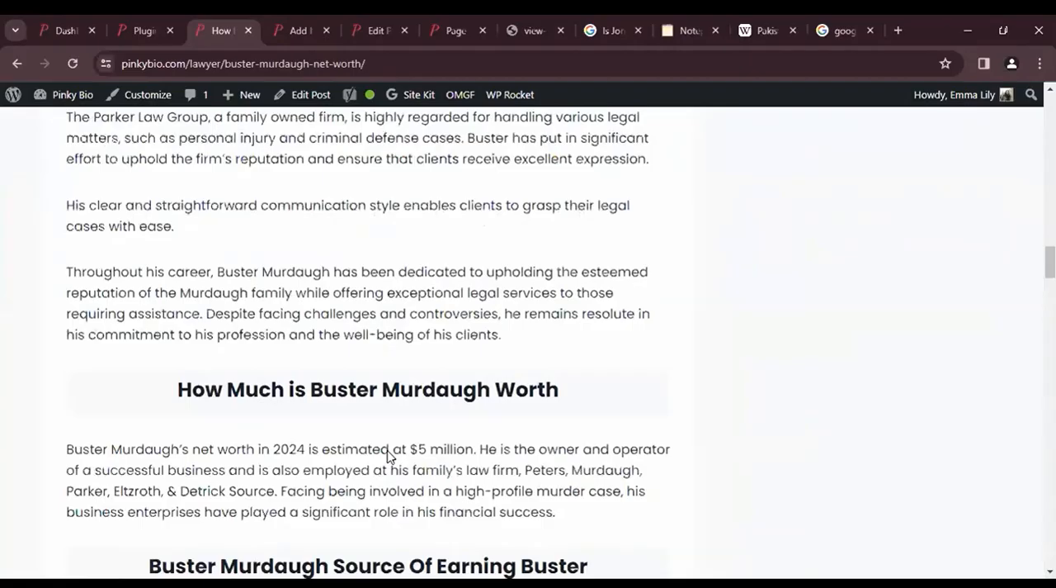
pyautogui.scroll(1, 390, 456)
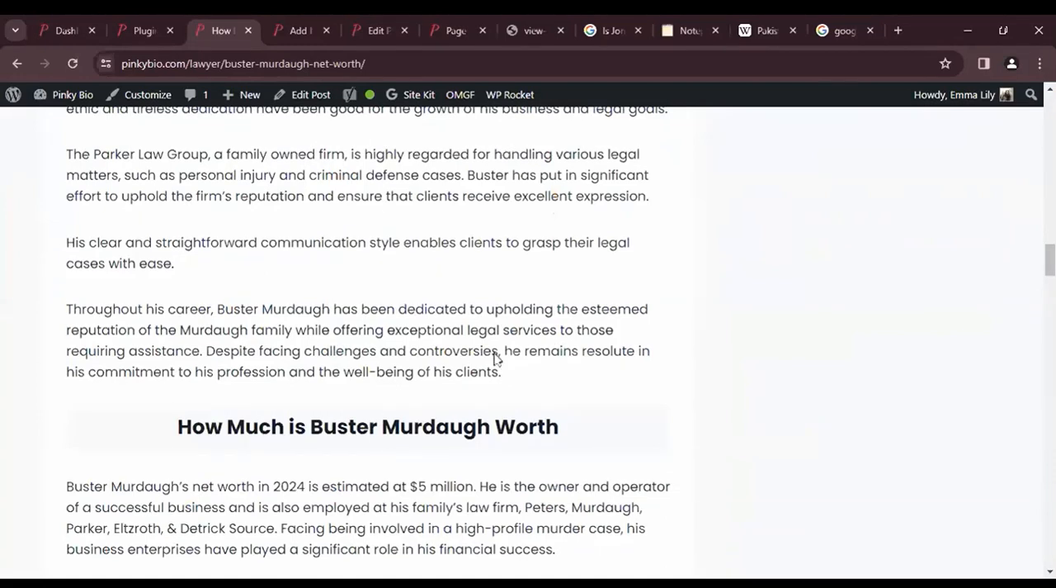
pyautogui.scroll(15, 438, 305)
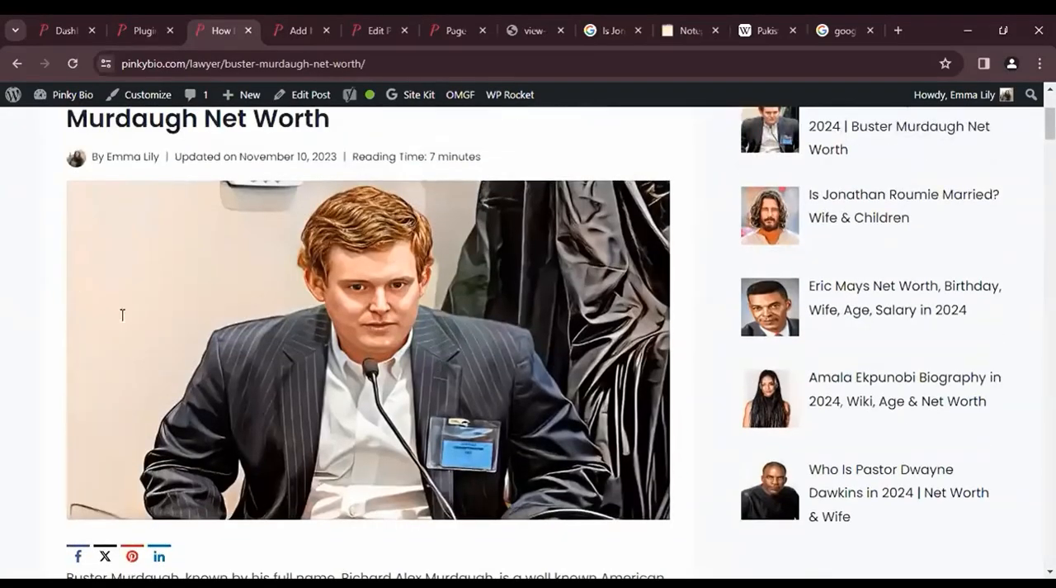
pyautogui.scroll(1, 436, 257)
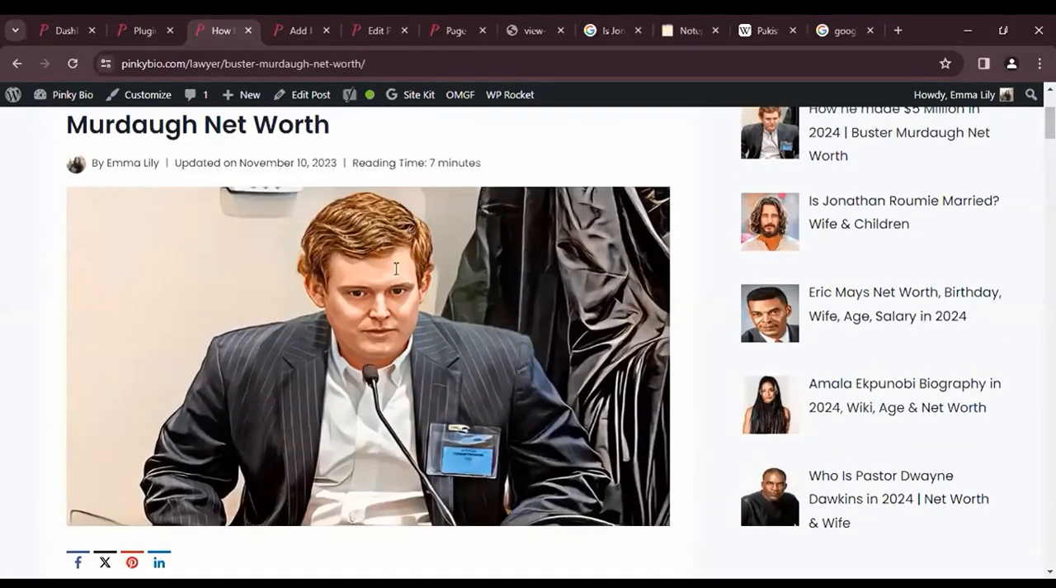
pyautogui.scroll(-4, 574, 300)
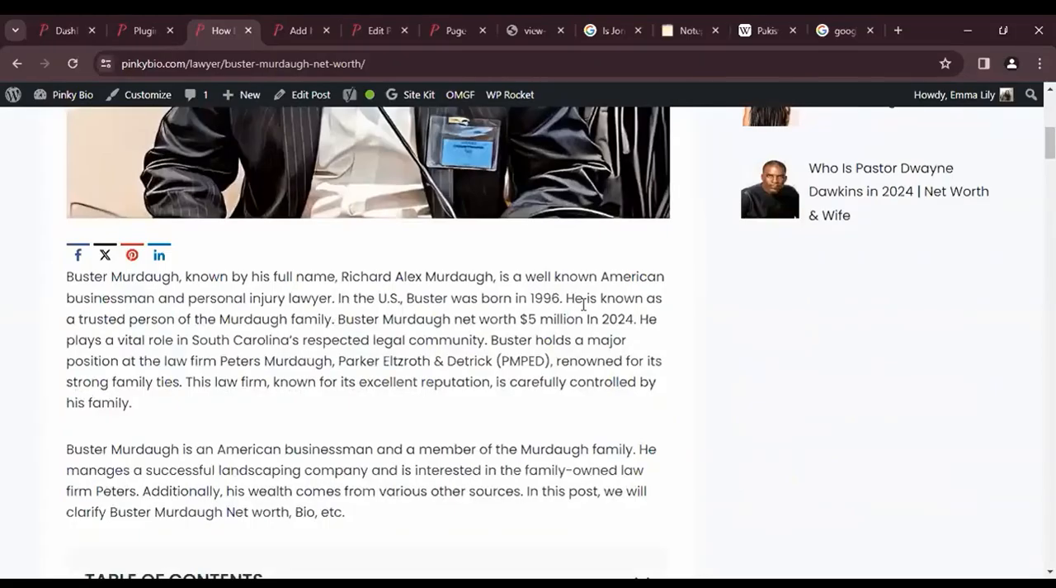
pyautogui.moveTo(575, 300); pyautogui.dragTo(662, 128)
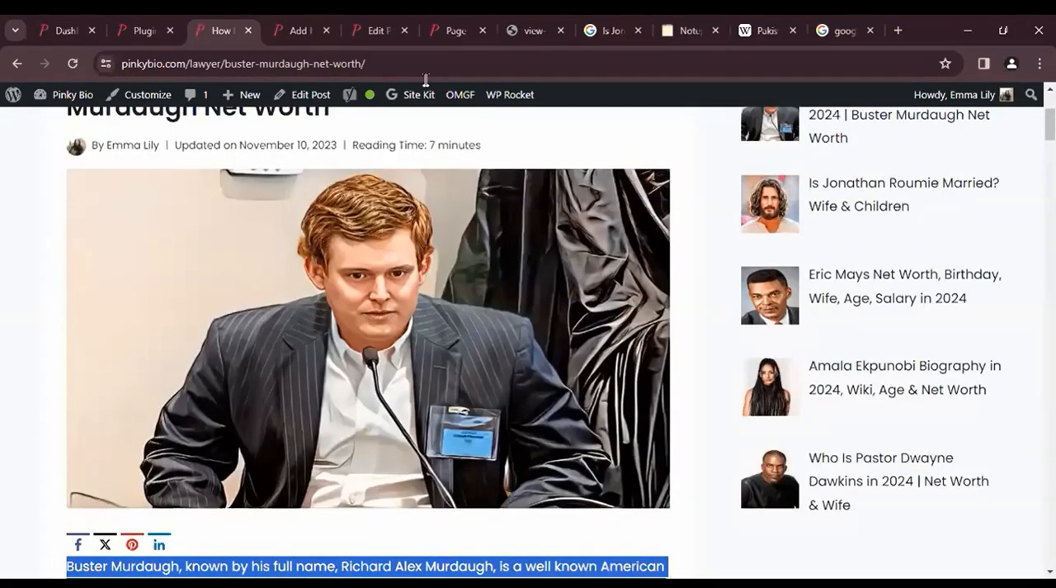
# - In the draft post, insert an Image block below the title and open the media library
pyautogui.click(307, 30)
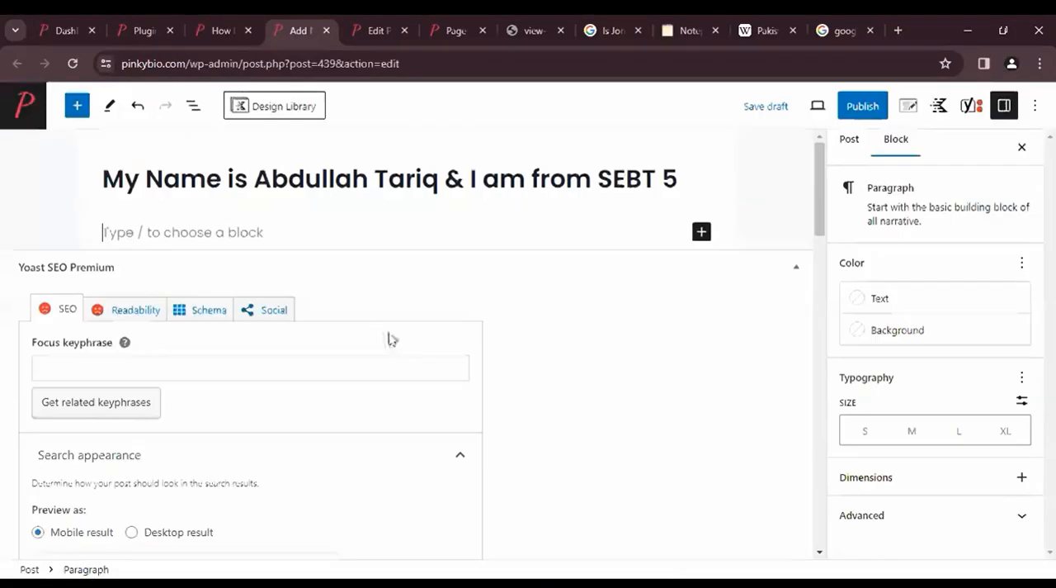
pyautogui.click(402, 235)
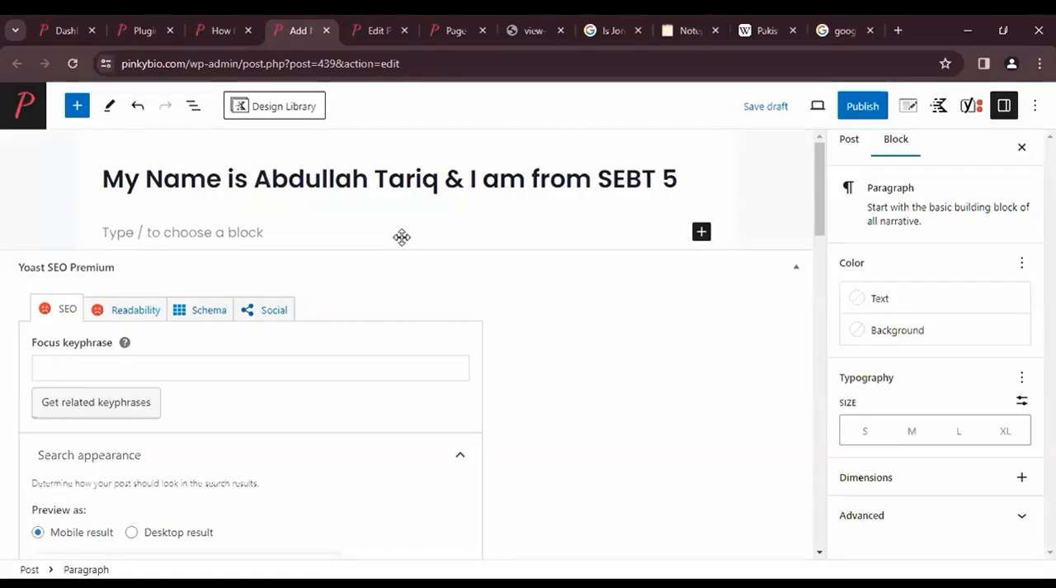
pyautogui.write('/')
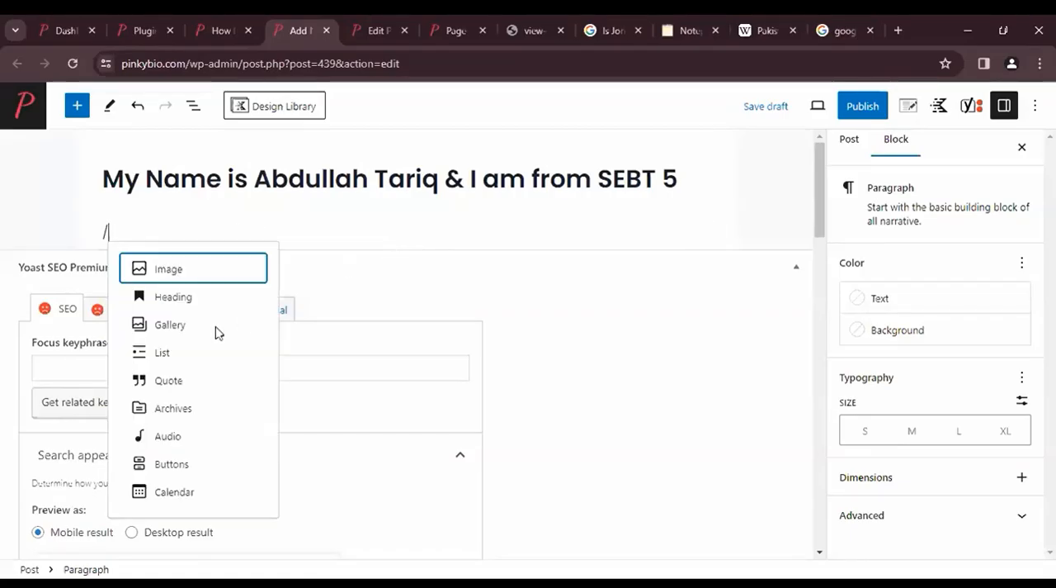
pyautogui.press('Return')
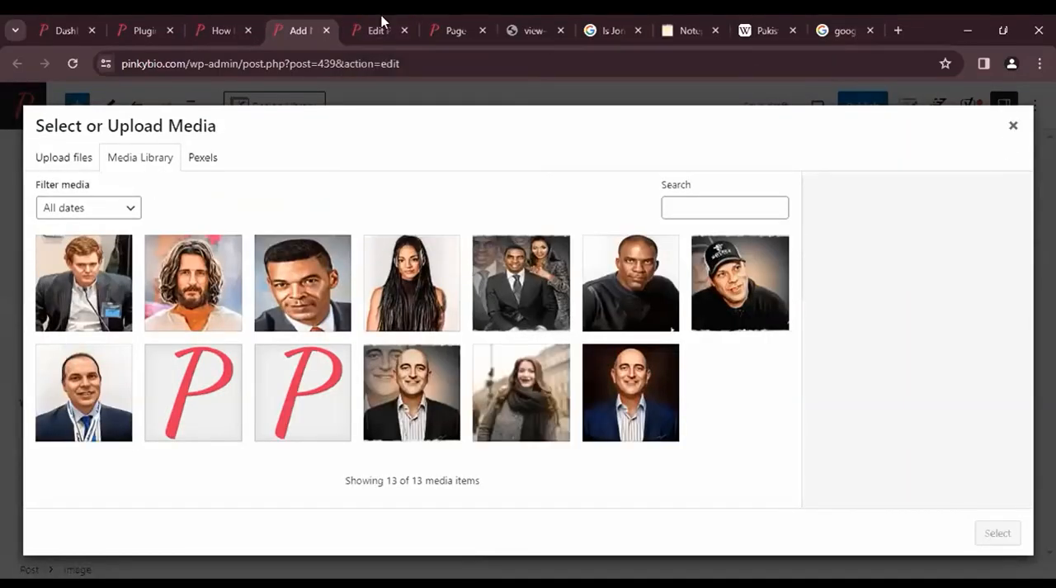
# - In the editor of the post "Is Jonathan Roumie Married? Wife & Children", copy the heading text "Jonathan Roumie Wife"
pyautogui.hotkey('ctrl', 'Tab')
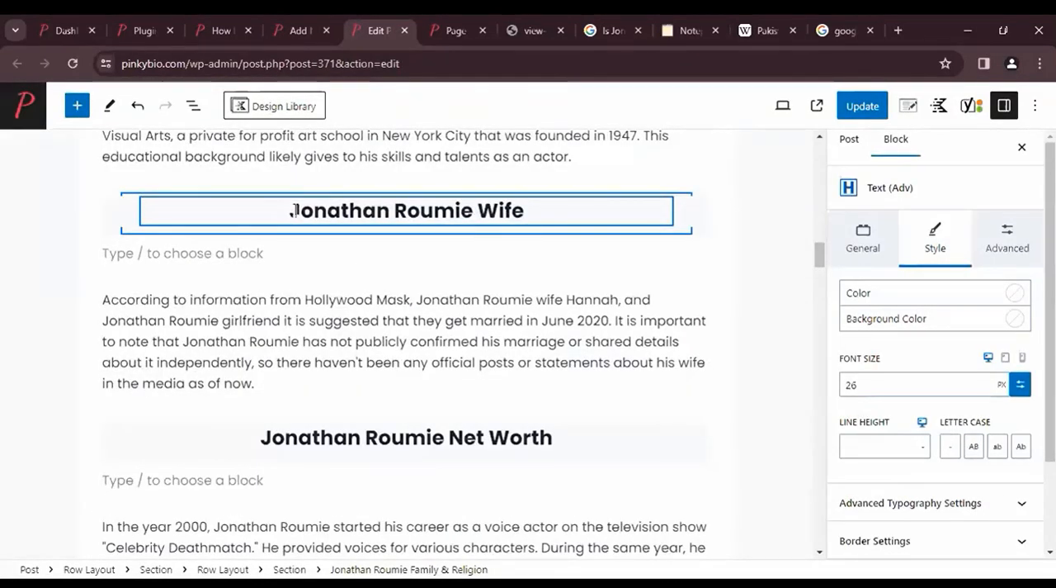
pyautogui.click(293, 212)
pyautogui.scroll(10, 295, 211)
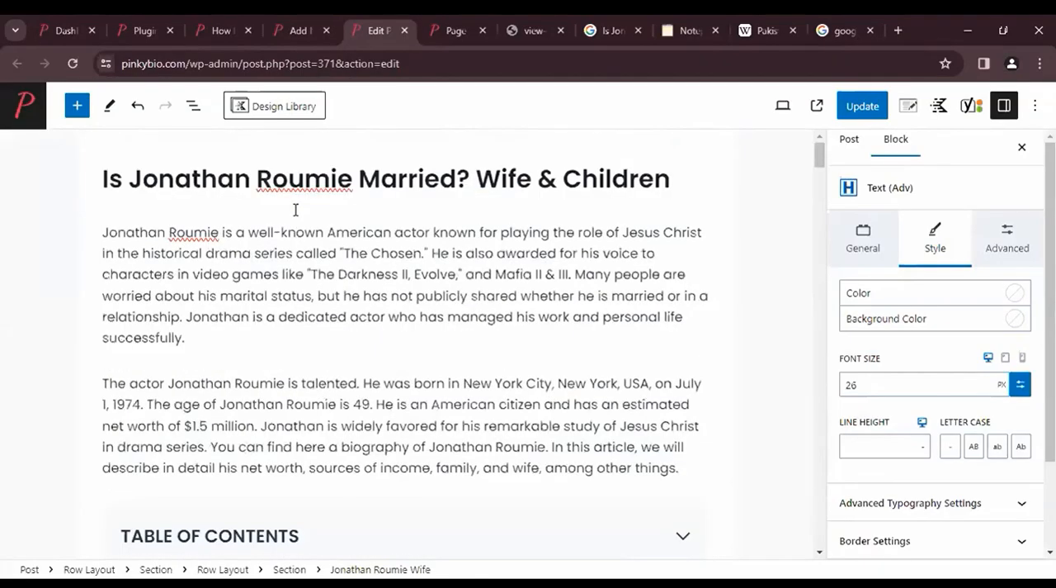
pyautogui.scroll(-12, 296, 213)
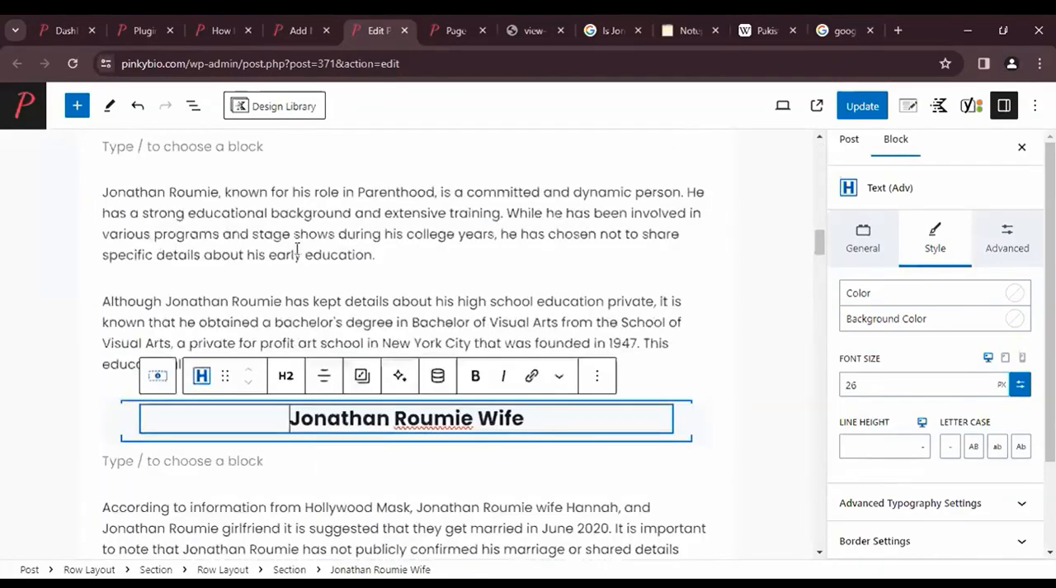
pyautogui.moveTo(290, 246); pyautogui.dragTo(405, 246)
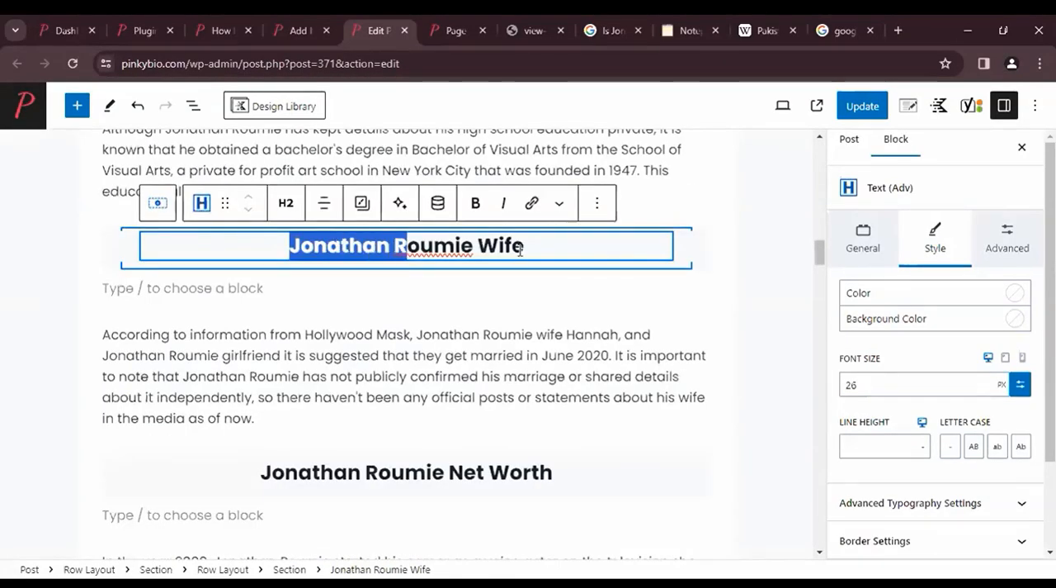
pyautogui.click(537, 248)
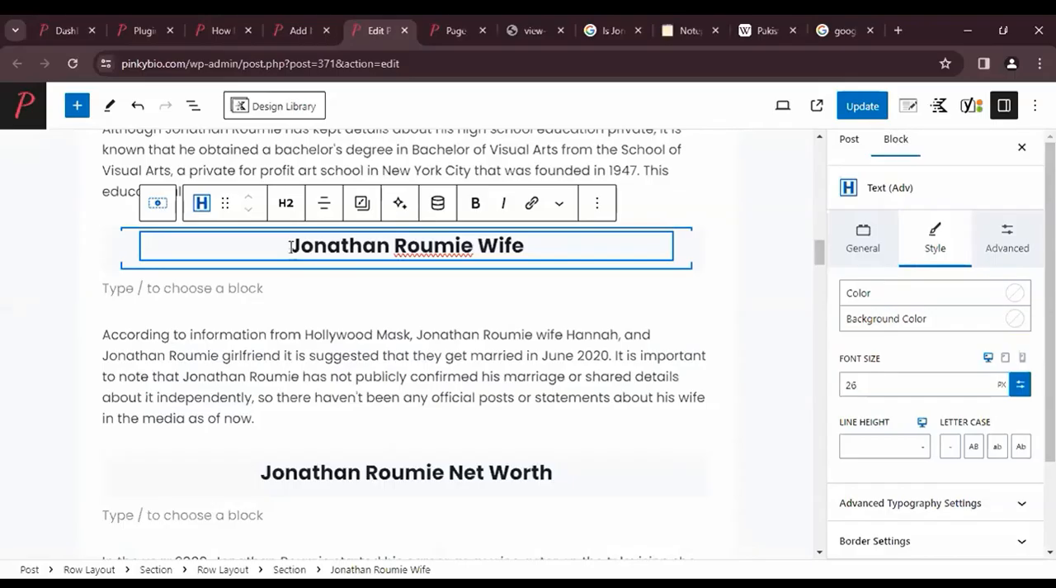
pyautogui.moveTo(291, 246); pyautogui.dragTo(524, 246)
pyautogui.hotkey('ctrl', 'c')
# - Search Google Images for "Jonathan Roumie Wife" in a new tab, open The Journal Bharat result and copy its image
pyautogui.hotkey('ctrl', 't')
pyautogui.hotkey('ctrl', 'v')
pyautogui.press('Return')
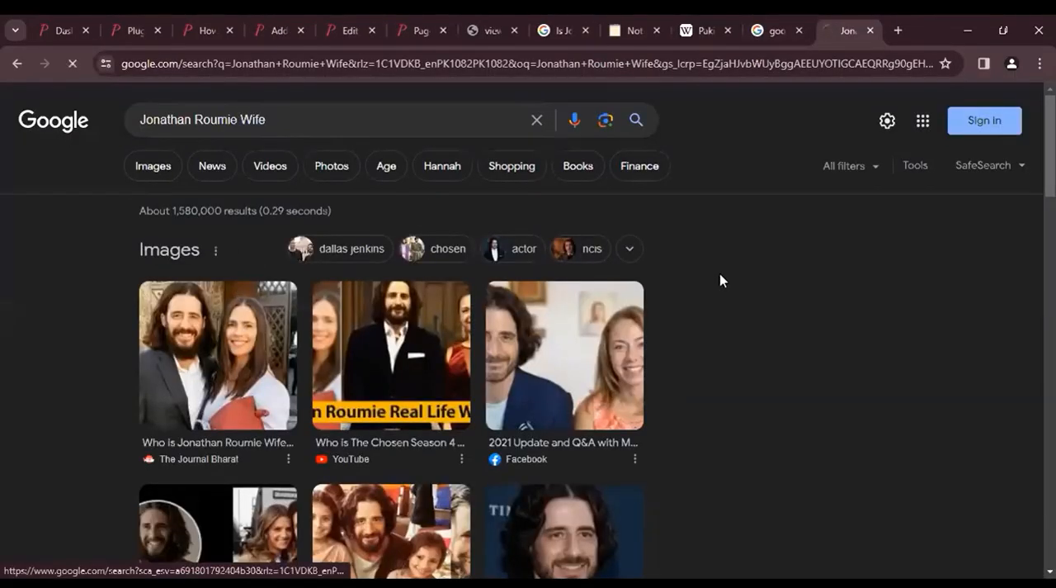
pyautogui.click(152, 165)
pyautogui.scroll(-2, 829, 319)
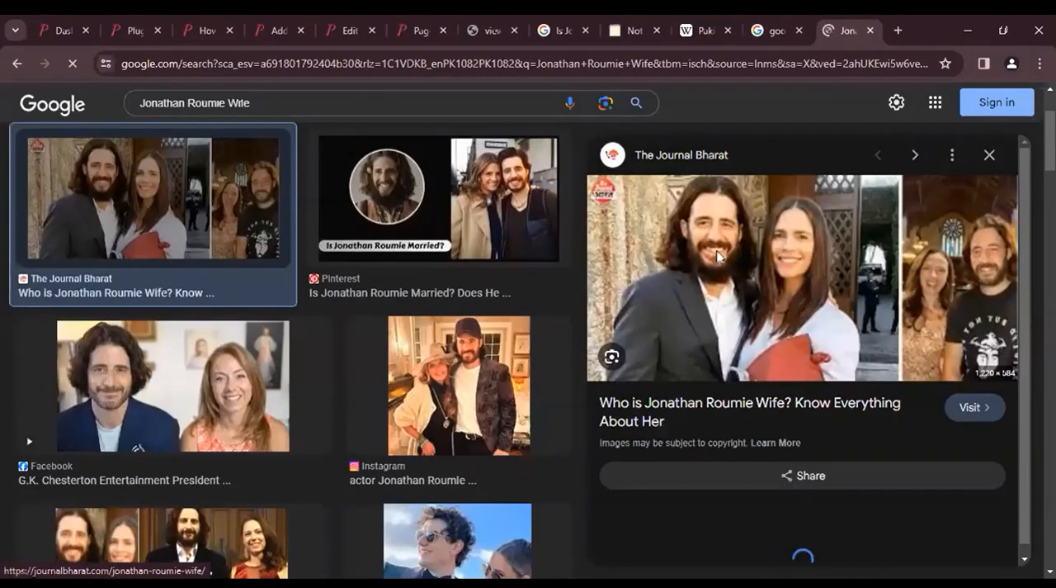
pyautogui.rightClick(819, 300)
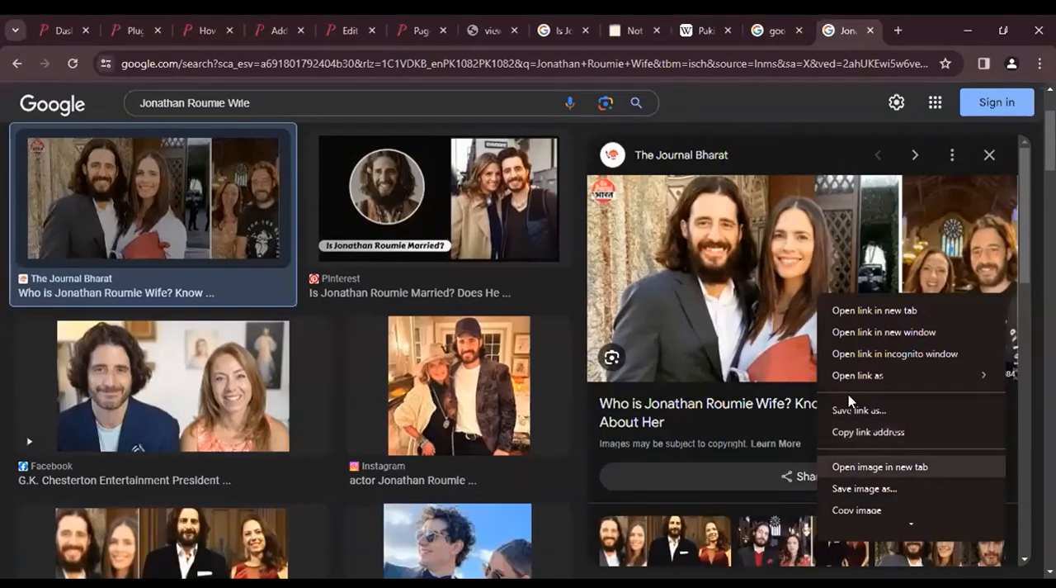
pyautogui.click(296, 17)
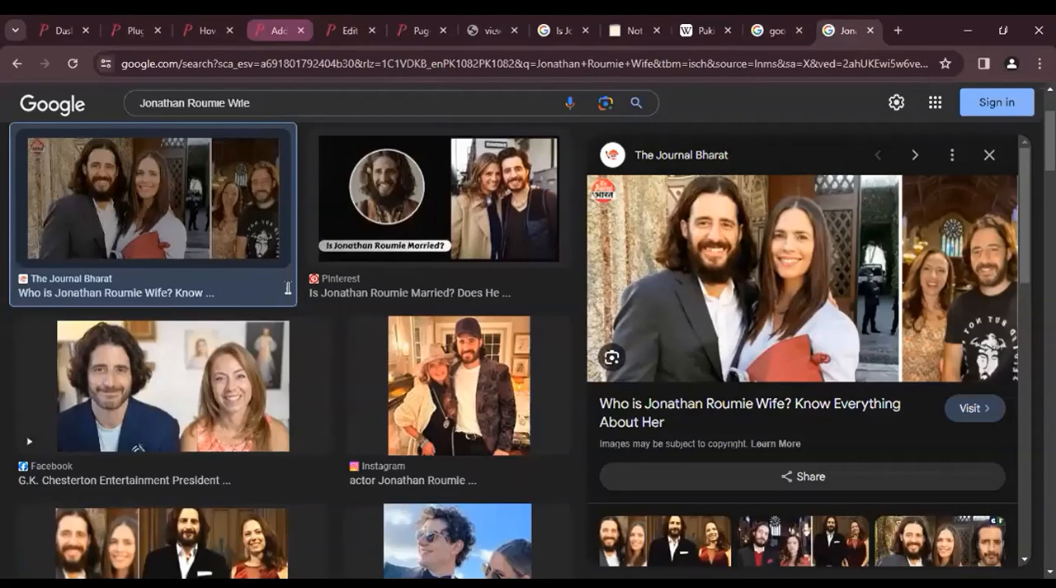
# - Try to paste the copied image into the empty block below the "Jonathan Roumie Wife" heading and remove that image block
pyautogui.hotkey('ctrl', '5')
pyautogui.click(295, 375)
pyautogui.hotkey('ctrl', 'v')
pyautogui.click(366, 413)
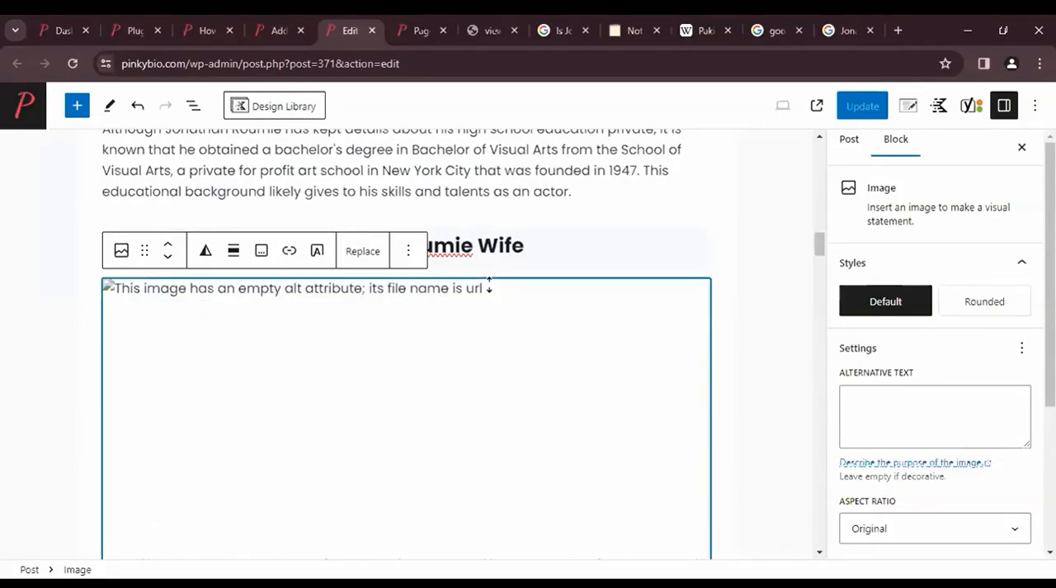
pyautogui.scroll(-6, 490, 284)
pyautogui.scroll(2, 489, 284)
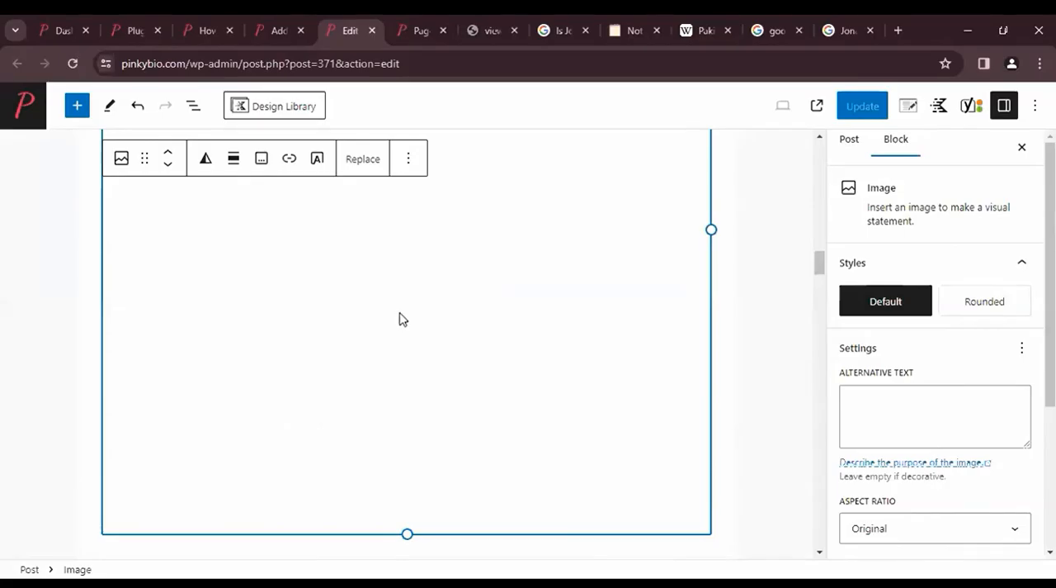
pyautogui.scroll(5, 403, 320)
pyautogui.click(411, 346)
pyautogui.scroll(-2, 493, 299)
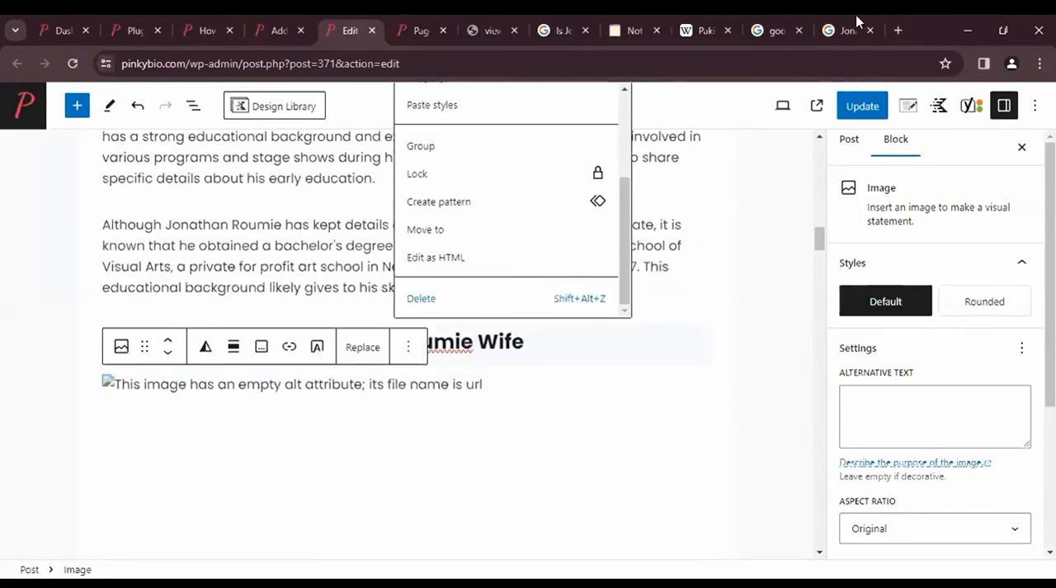
# - Copy the couple's photo from the image results again, paste it below the "Jonathan Roumie Wife" heading and align it to the center
pyautogui.hotkey('ctrl', '9')
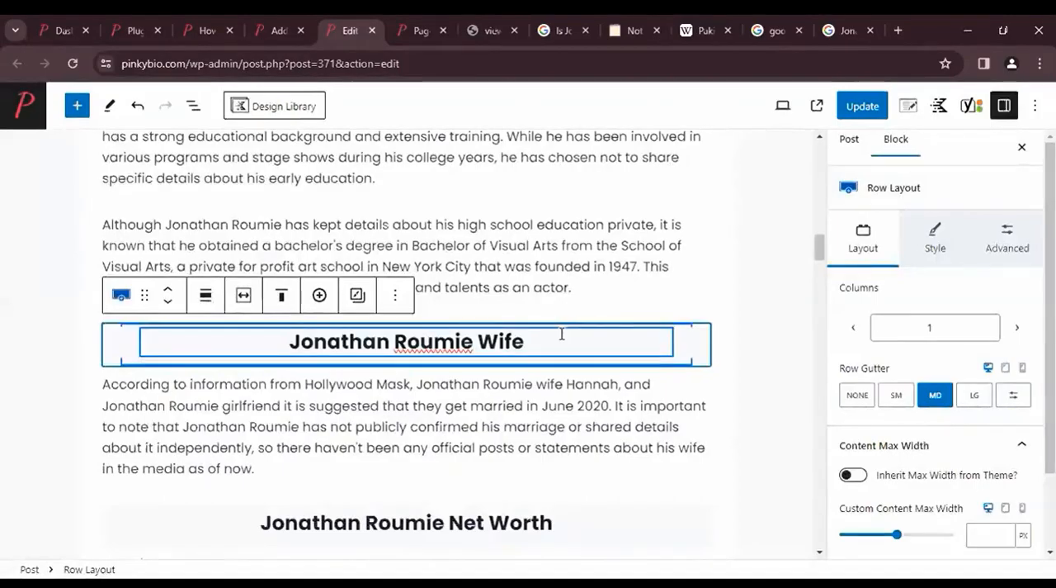
pyautogui.press('Return')
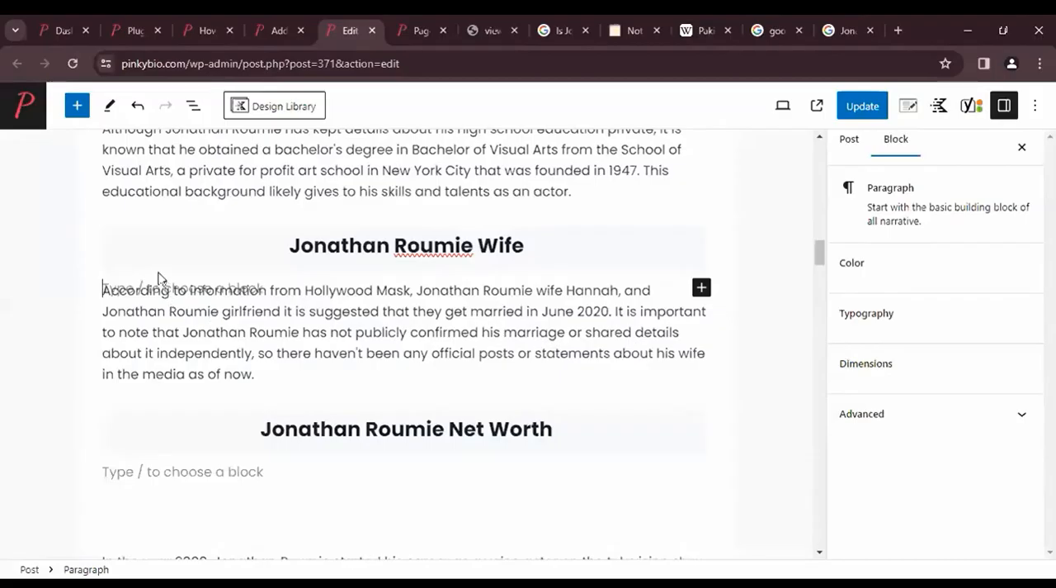
pyautogui.hotkey('ctrl', 'v')
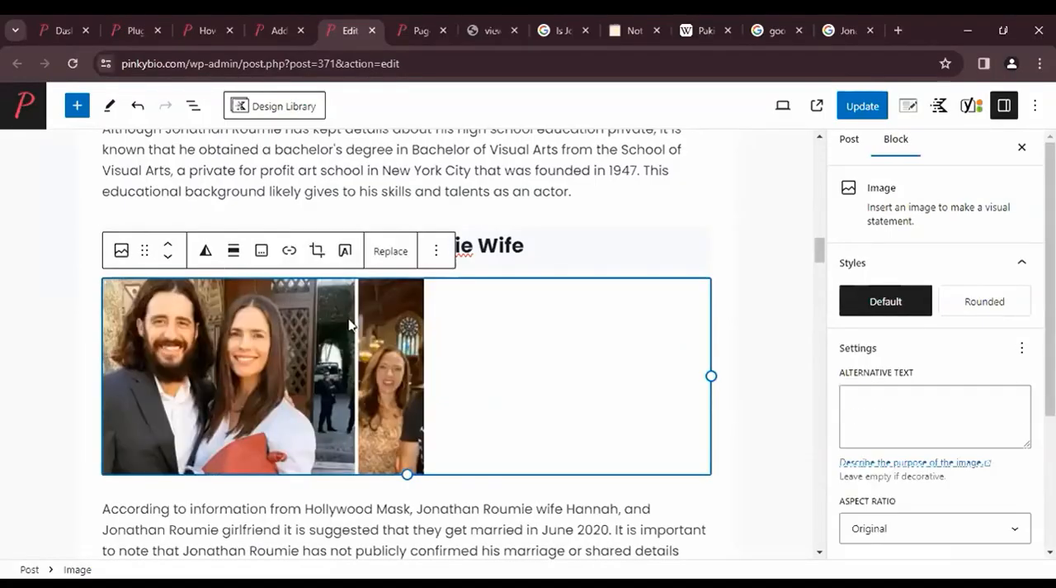
pyautogui.click(235, 253)
pyautogui.click(326, 355)
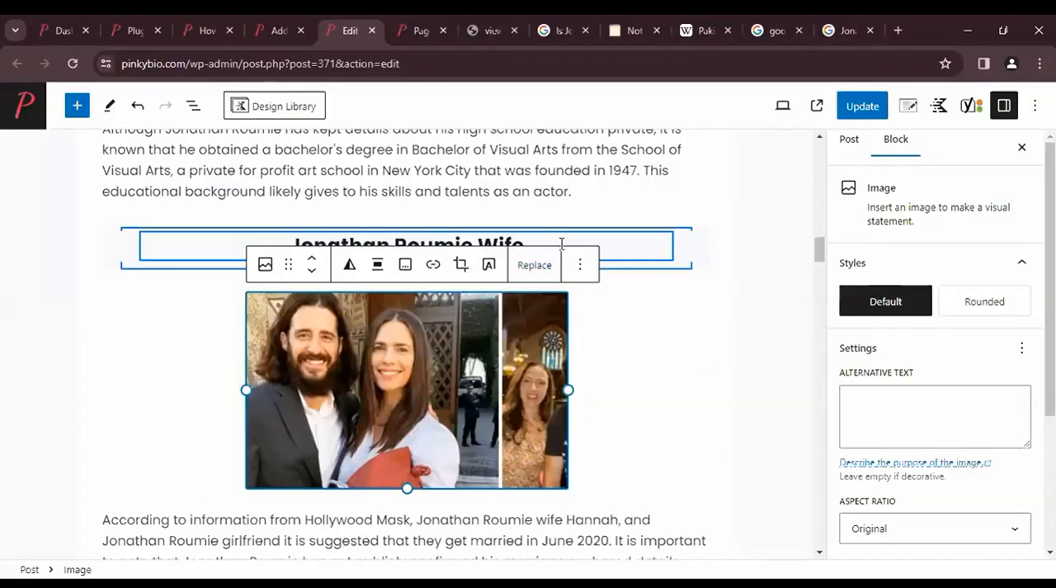
pyautogui.press('Up')
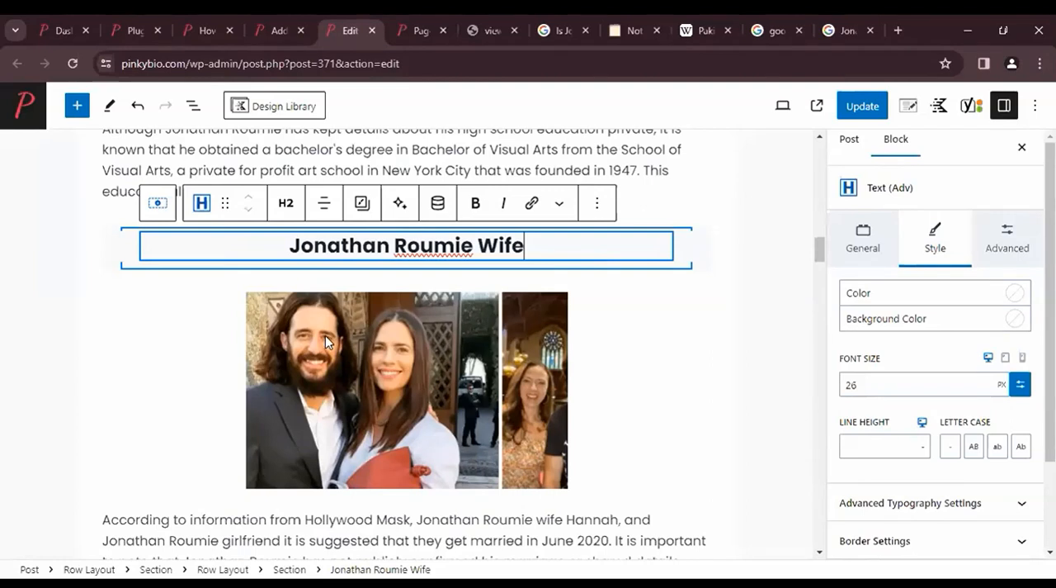
pyautogui.scroll(-1, 325, 335)
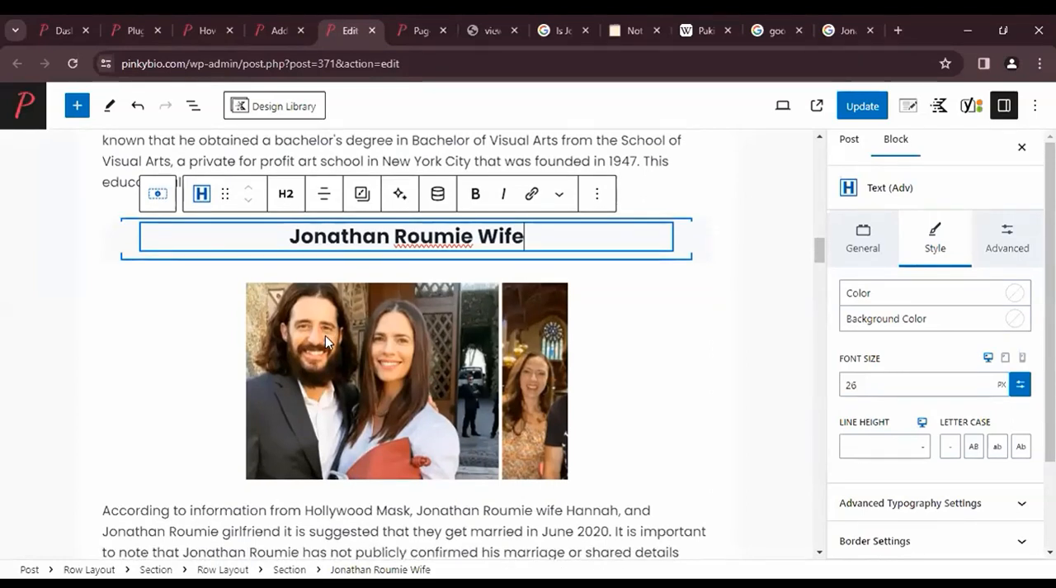
pyautogui.scroll(-2, 325, 335)
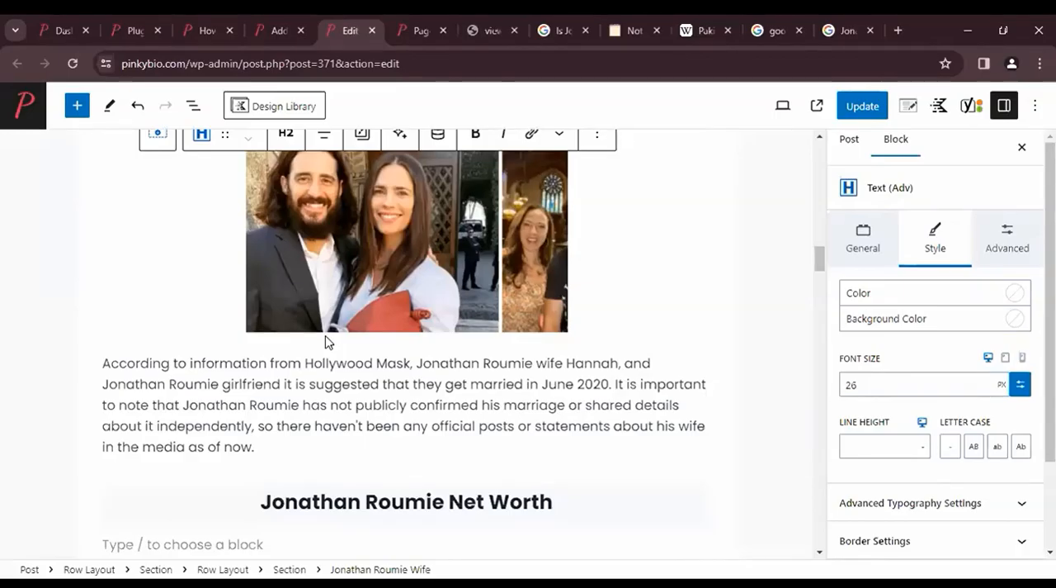
pyautogui.scroll(1, 511, 306)
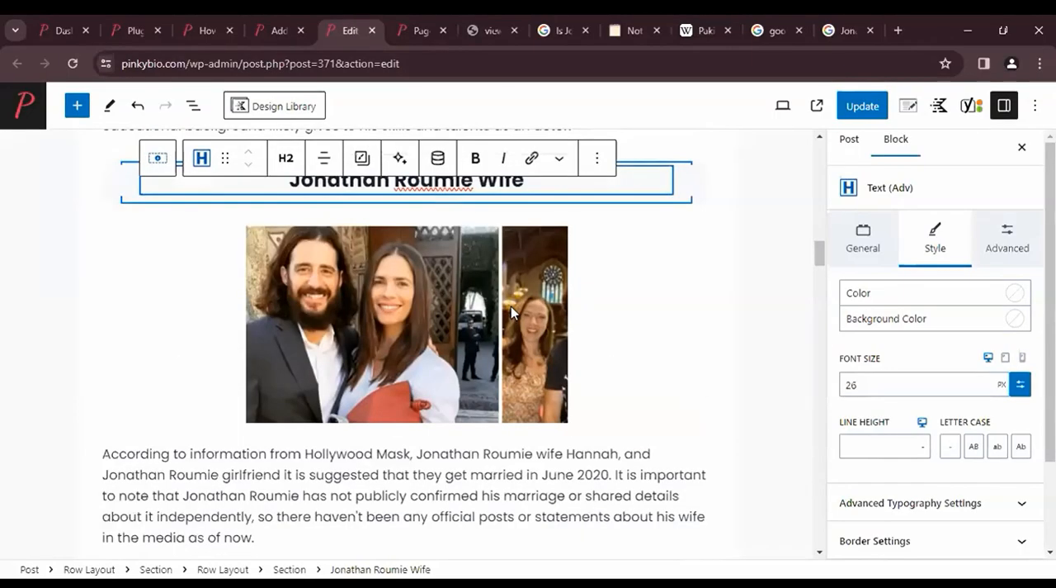
# - Set the alternative text of the image below the "Jonathan Roumie Wife" heading to the copied heading text, "Jonathan Roumie Wife"
pyautogui.click(511, 306)
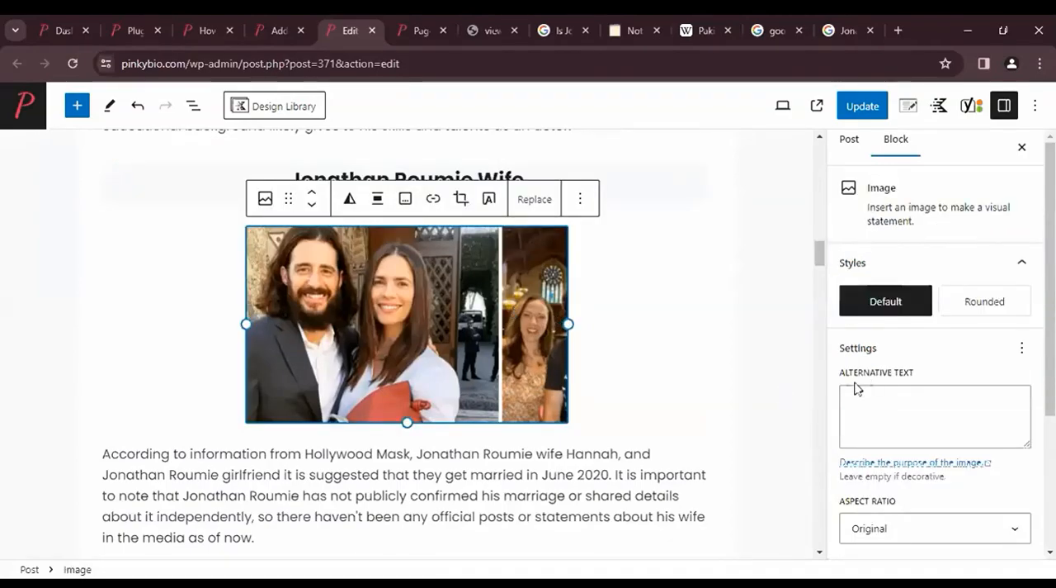
pyautogui.scroll(1, 870, 386)
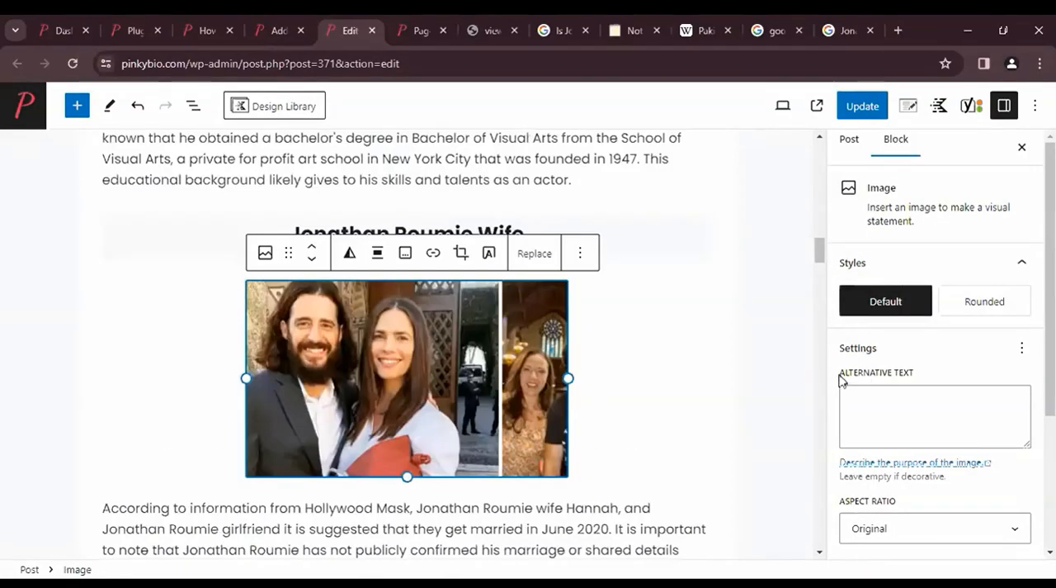
pyautogui.tripleClick(922, 372)
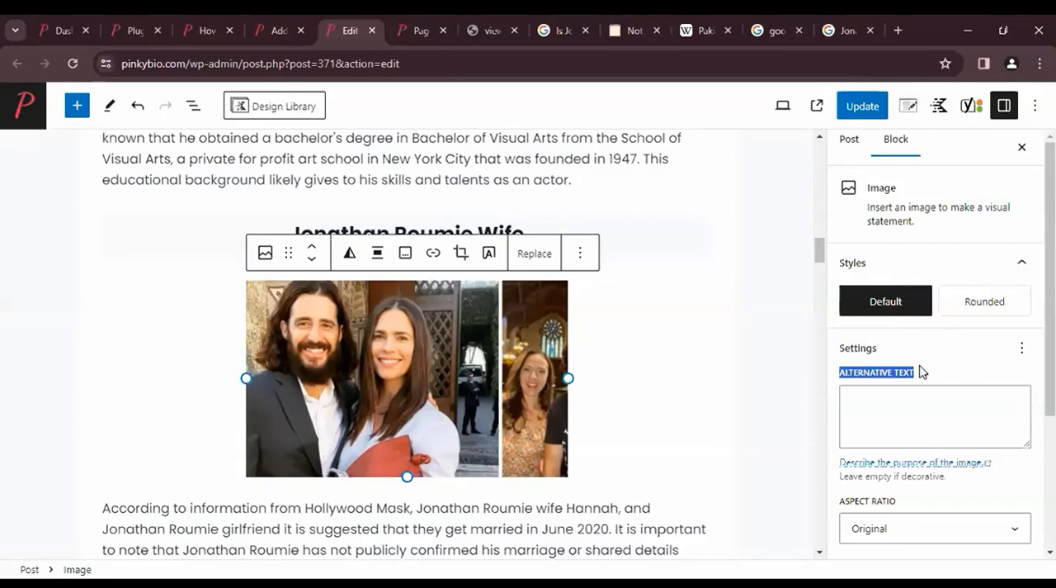
pyautogui.click(535, 365)
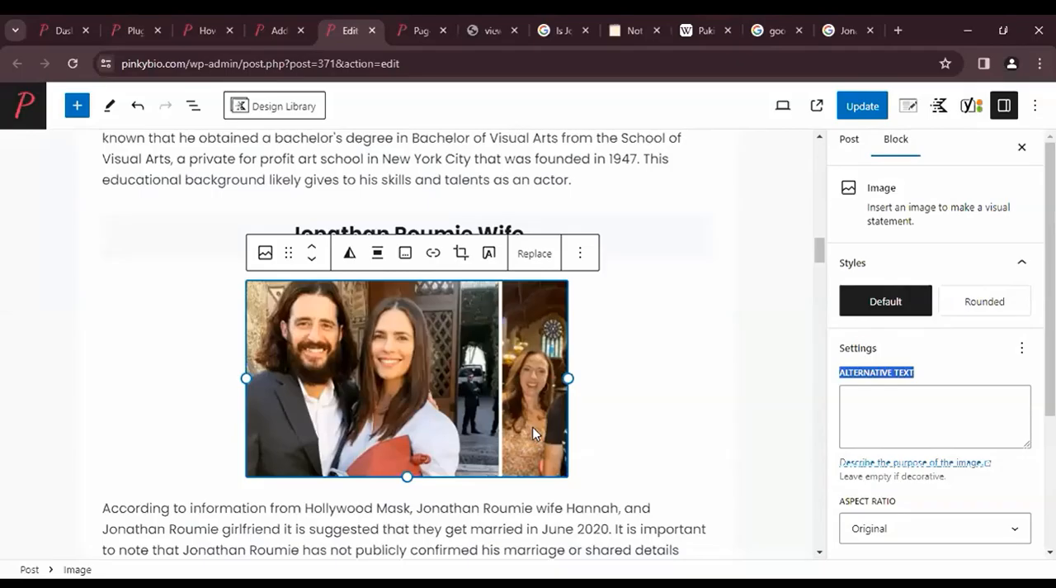
pyautogui.click(941, 427)
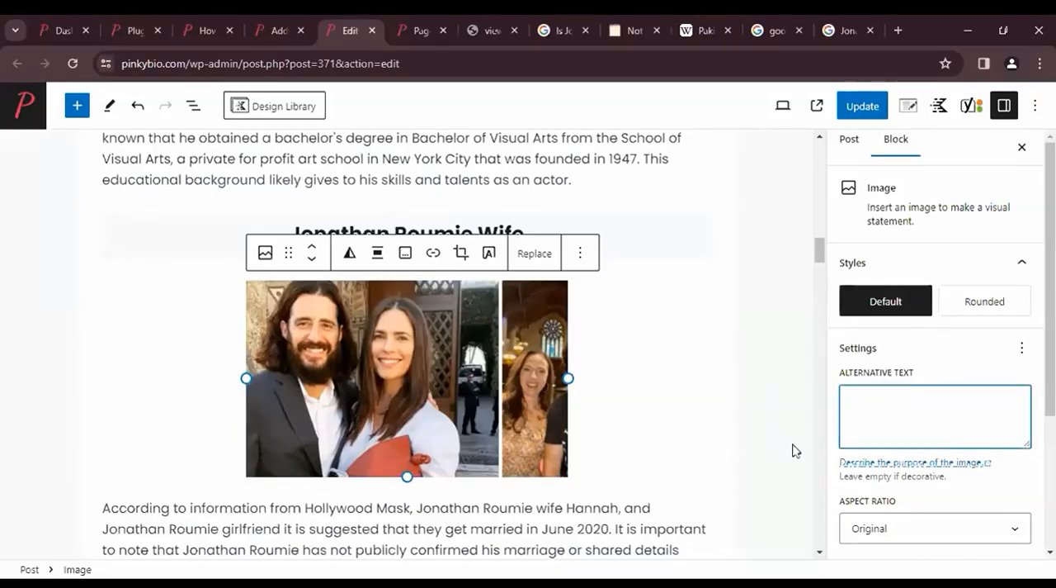
pyautogui.tripleClick(370, 229)
pyautogui.hotkey('ctrl', 'c')
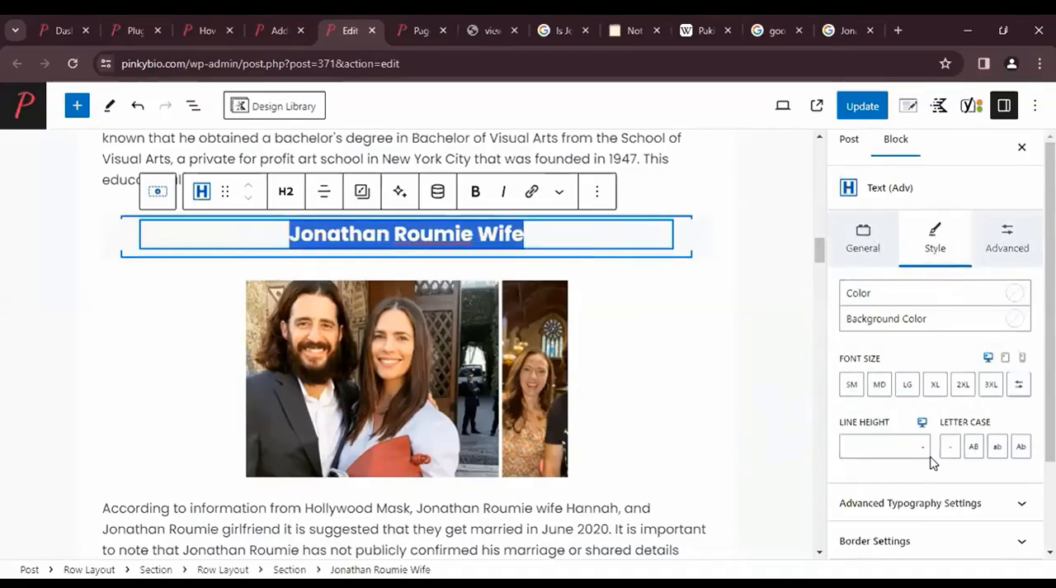
pyautogui.click(1018, 384)
pyautogui.click(566, 403)
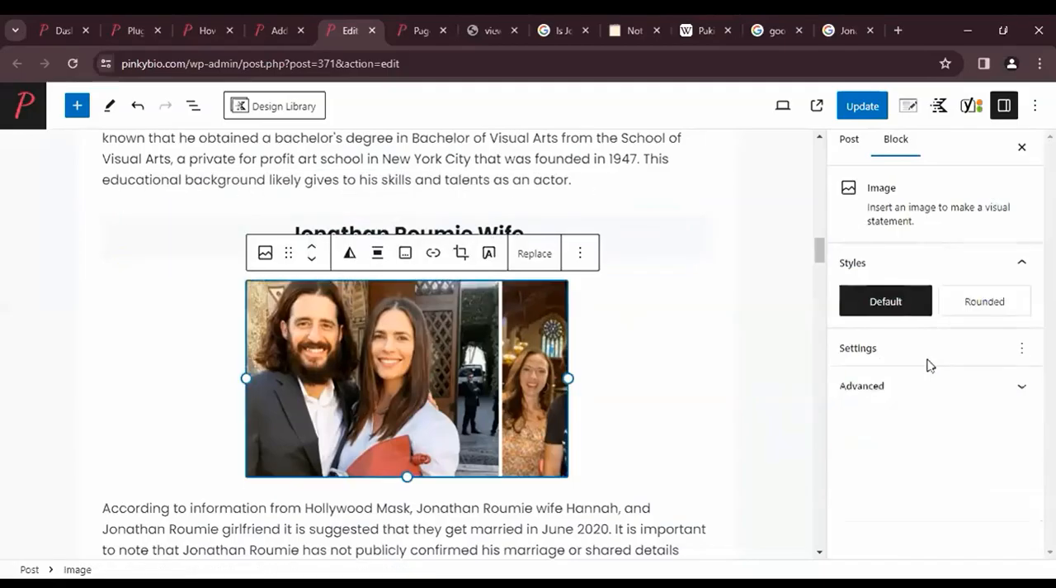
pyautogui.hotkey('ctrl', 'v')
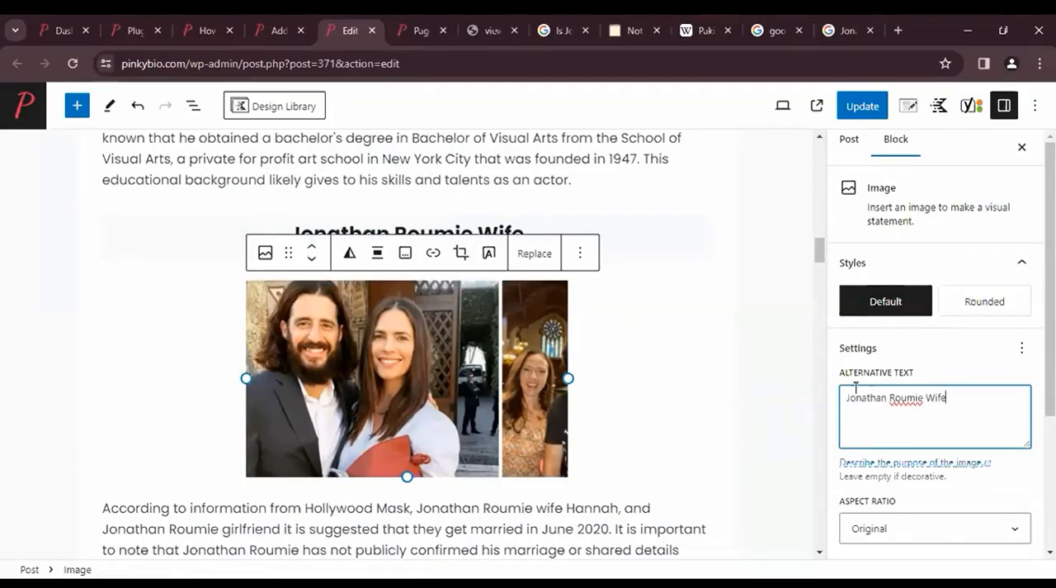
# - Duplicate the image block below the "Jonathan Roumie Wife" heading
pyautogui.scroll(-1, 850, 389)
pyautogui.hotkey('ctrl', 'a')
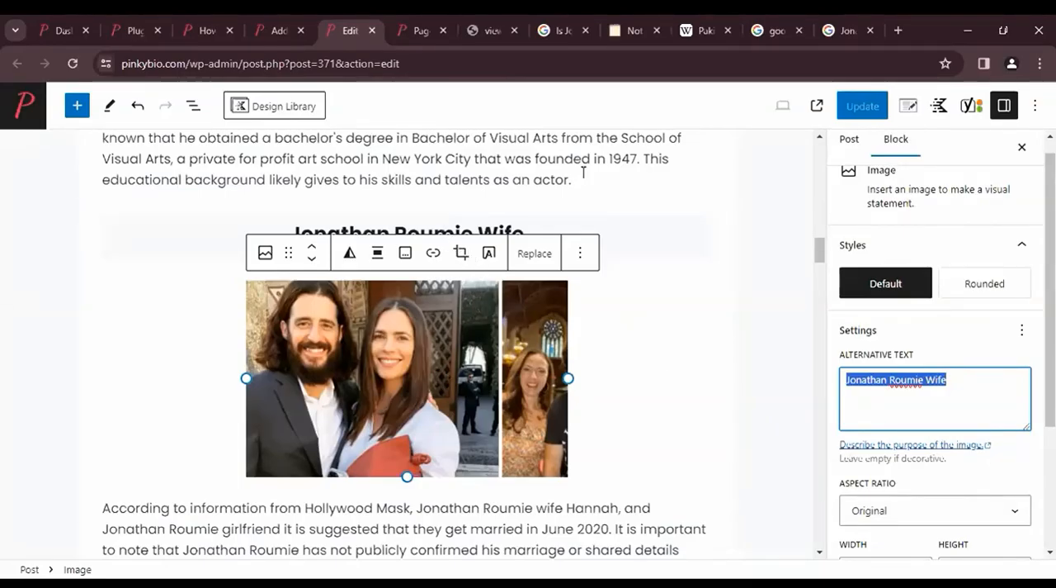
pyautogui.scroll(-1, 610, 257)
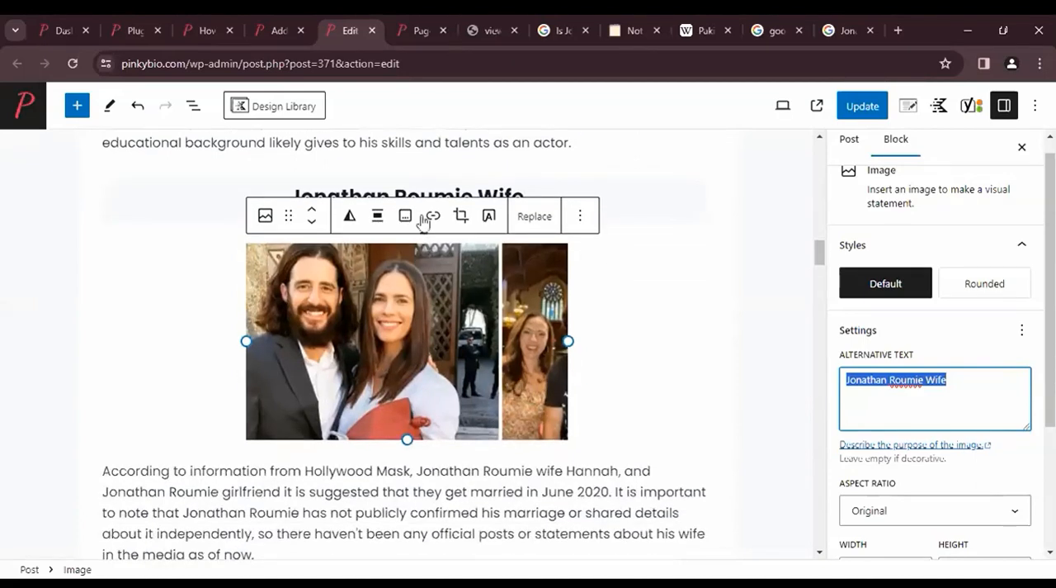
pyautogui.scroll(-1, 561, 280)
pyautogui.click(580, 174)
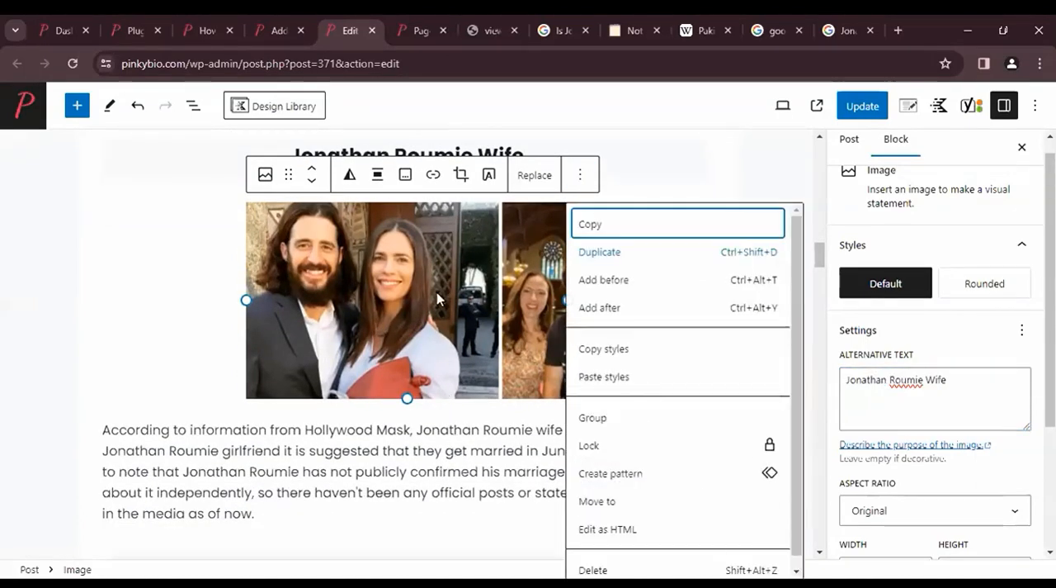
# - Change the upper image's alternative text to "Jonathan Roumie First Wife"
pyautogui.doubleClick(929, 401)
pyautogui.press('BackSpace')
pyautogui.write('Wife')
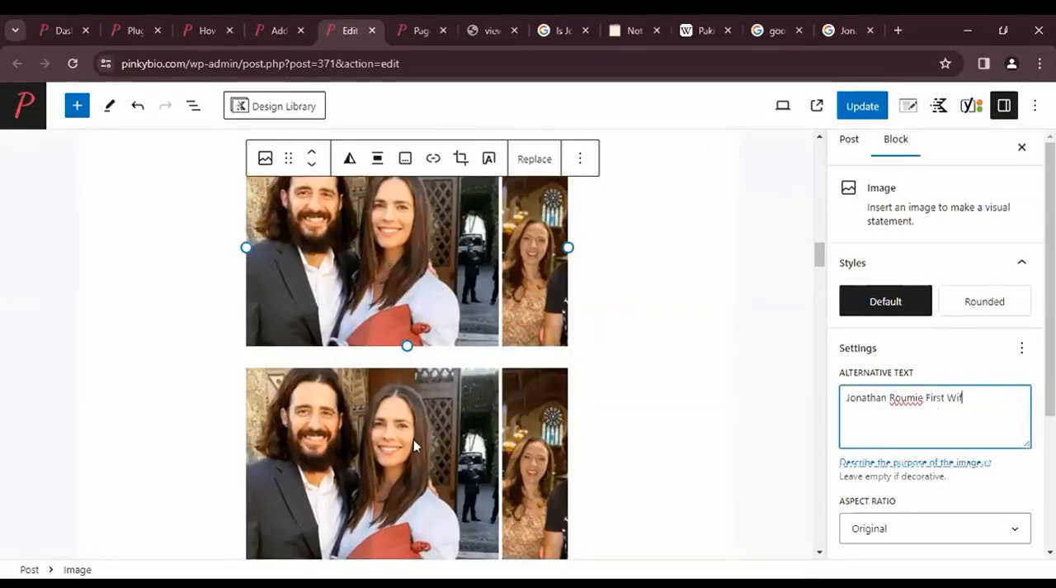
# - Change the lower image's alternative text to "Jonathan Roumie Second Wife"
pyautogui.doubleClick(980, 399)
pyautogui.write('S')
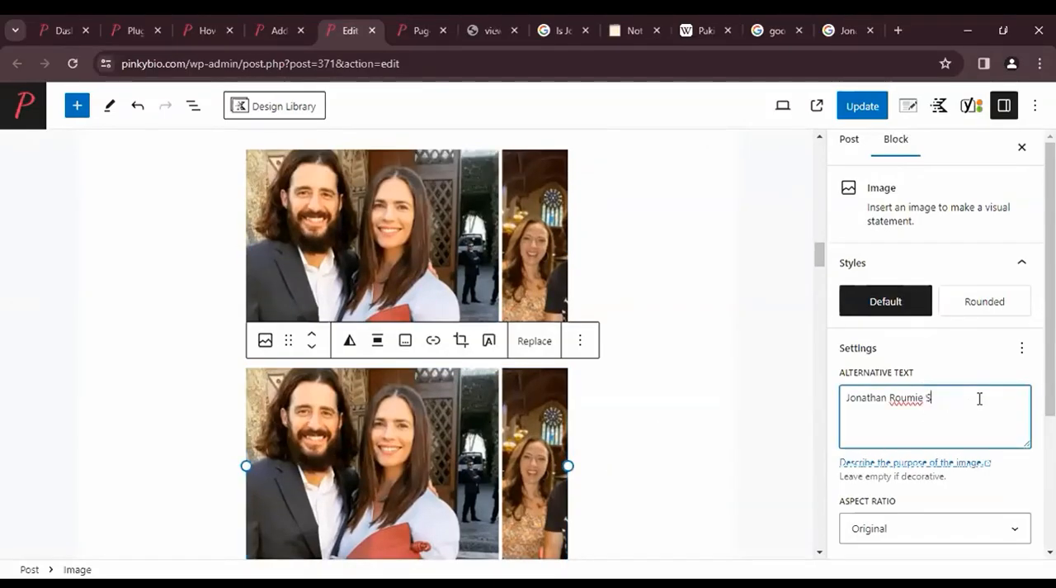
pyautogui.write('econd Wife')
pyautogui.click(198, 292)
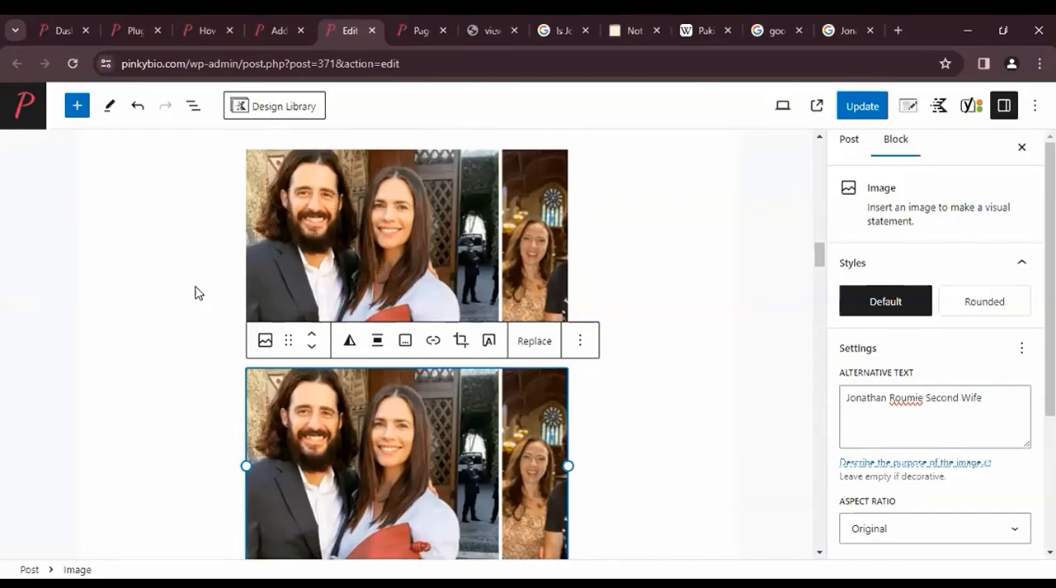
# - Select the upper image and check its alternative text against the article's title and introduction
pyautogui.click(376, 254)
pyautogui.scroll(2, 370, 437)
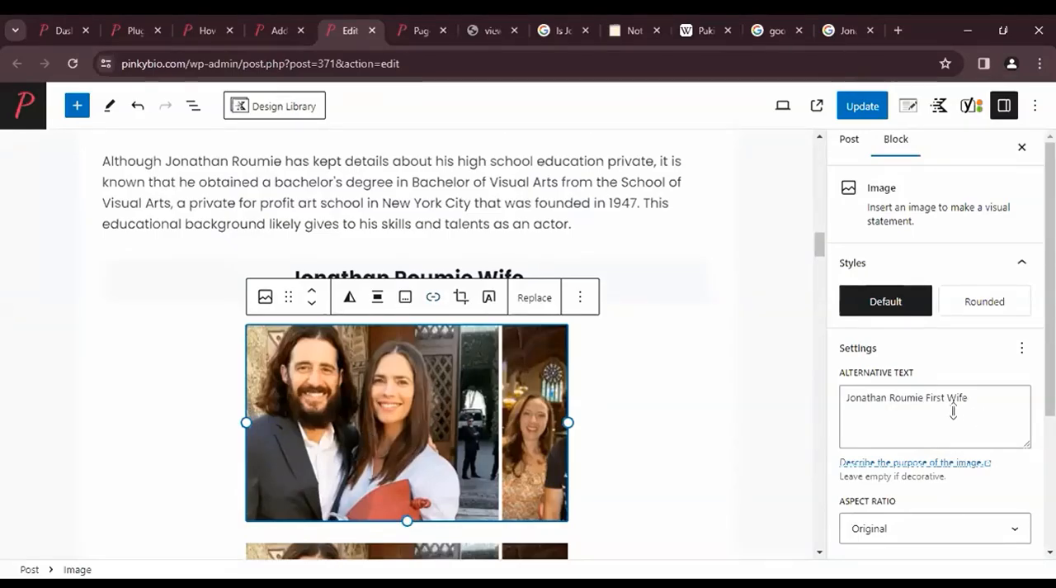
pyautogui.scroll(-2, 813, 359)
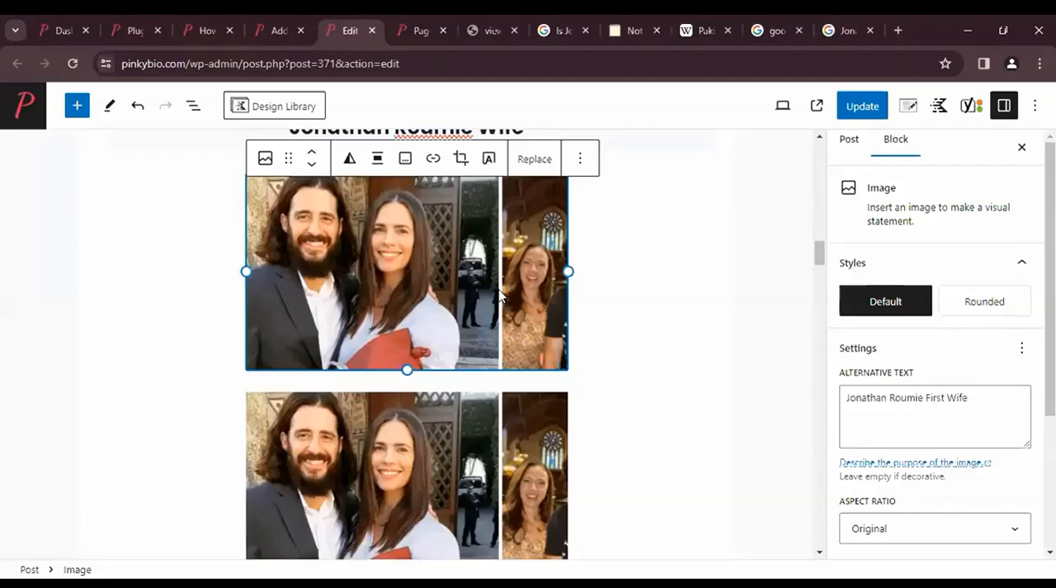
pyautogui.scroll(10, 516, 373)
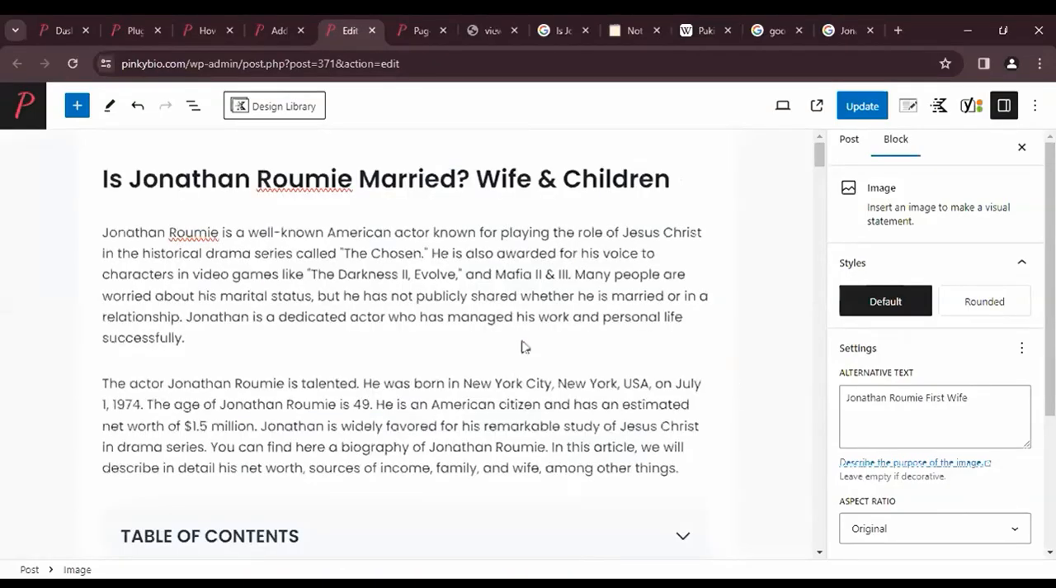
# - Delete the upper image below the "Jonathan Roumie Wife" heading and undo the deletion
pyautogui.scroll(-10, 531, 300)
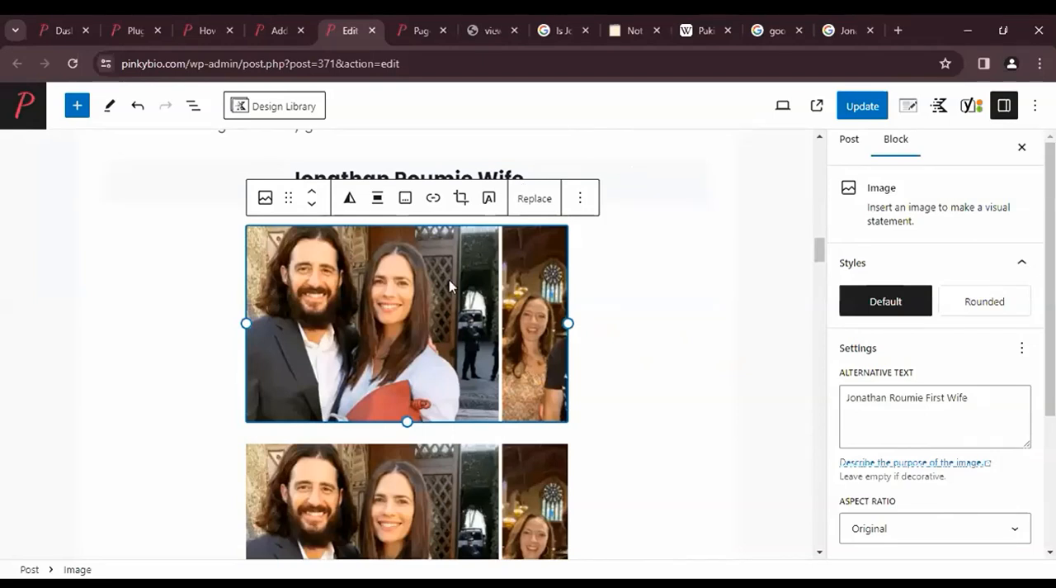
pyautogui.press('Delete')
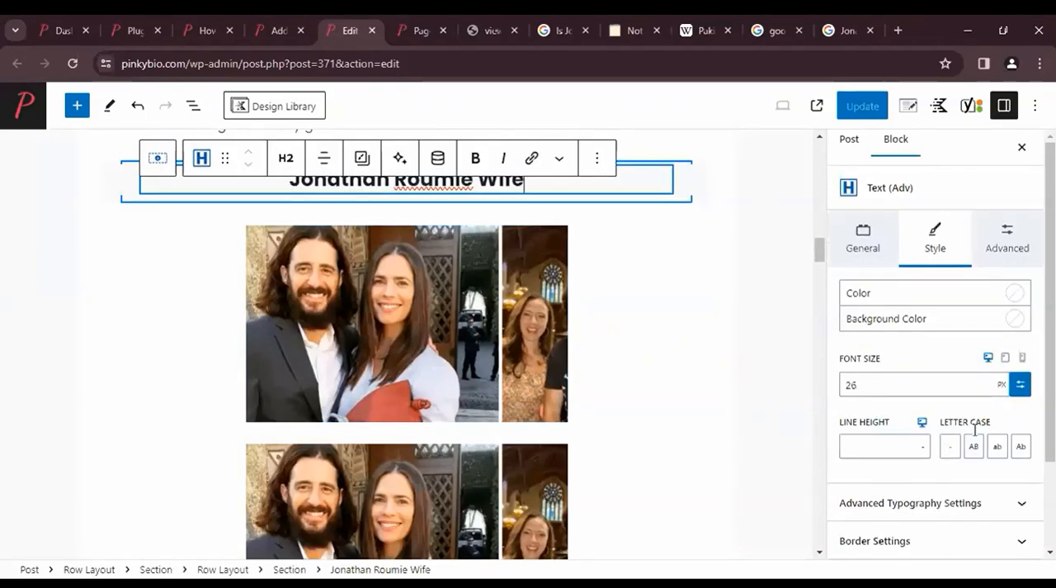
pyautogui.hotkey('ctrl', 'z')
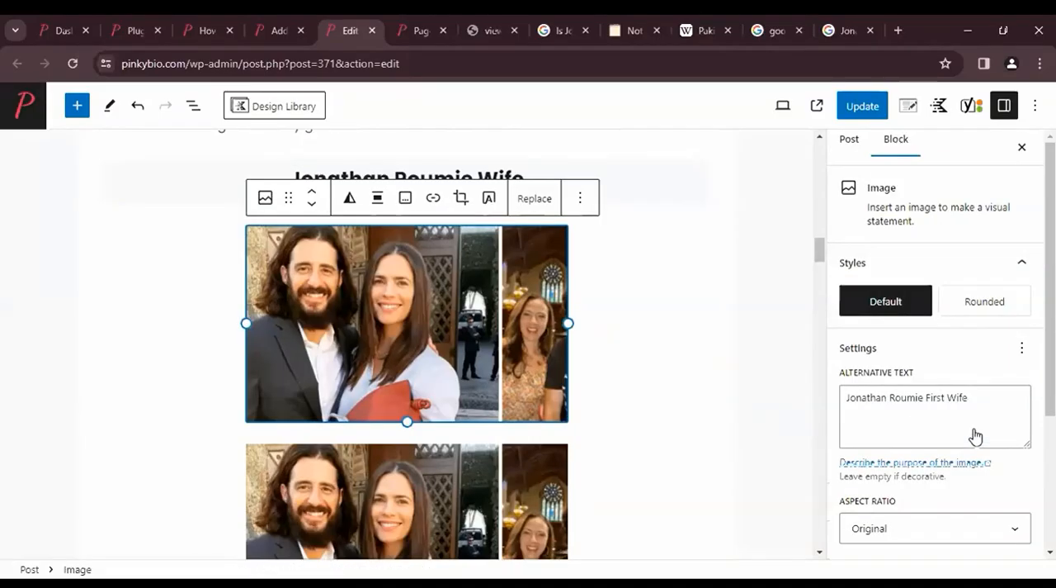
# - Review the upper image's settings and the placement of both images among the surrounding headings and paragraphs
pyautogui.scroll(-1, 975, 435)
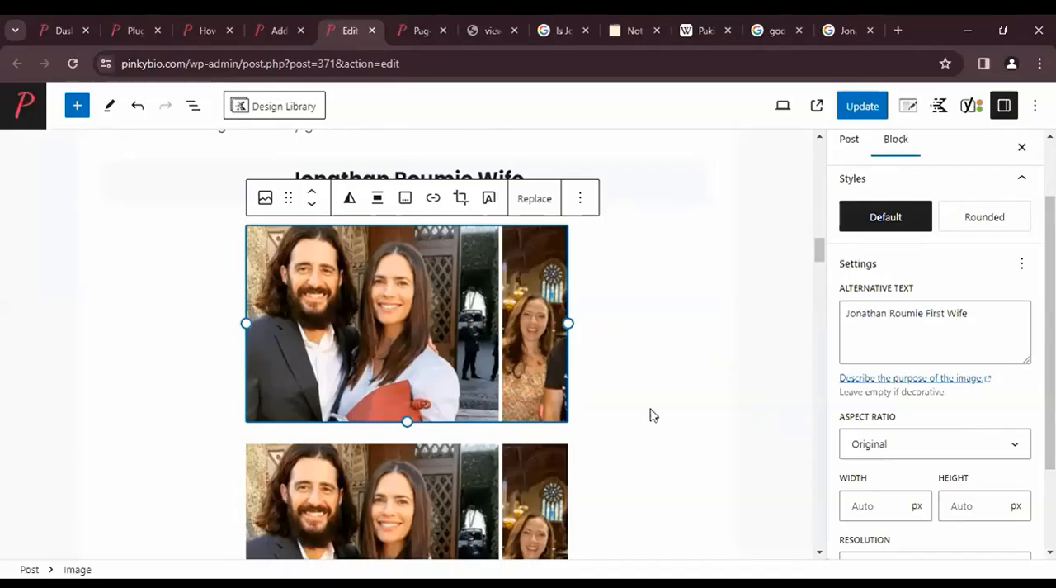
pyautogui.scroll(-2, 528, 383)
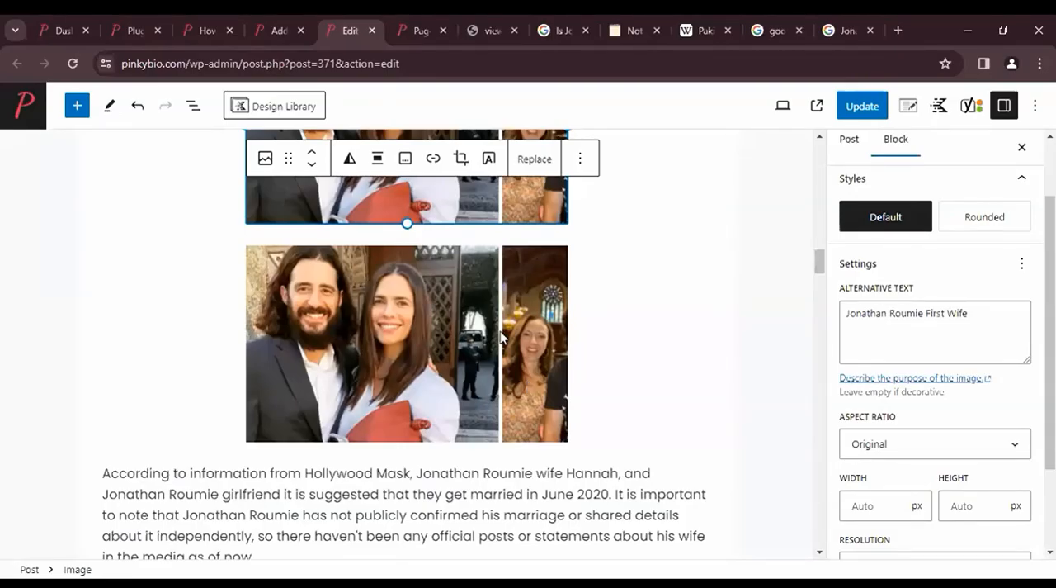
pyautogui.scroll(1, 500, 337)
pyautogui.scroll(2, 500, 337)
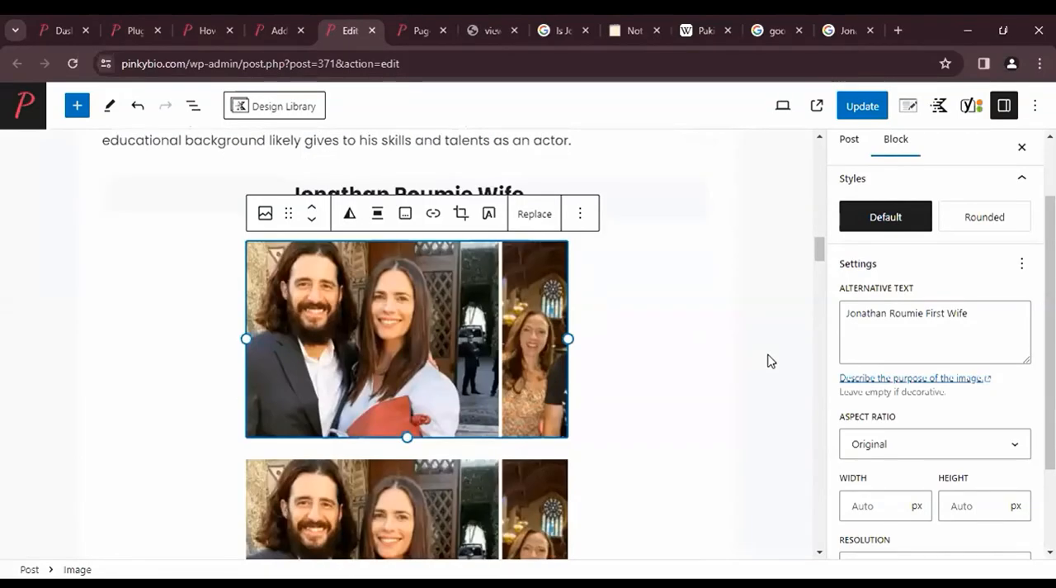
pyautogui.scroll(-1, 767, 361)
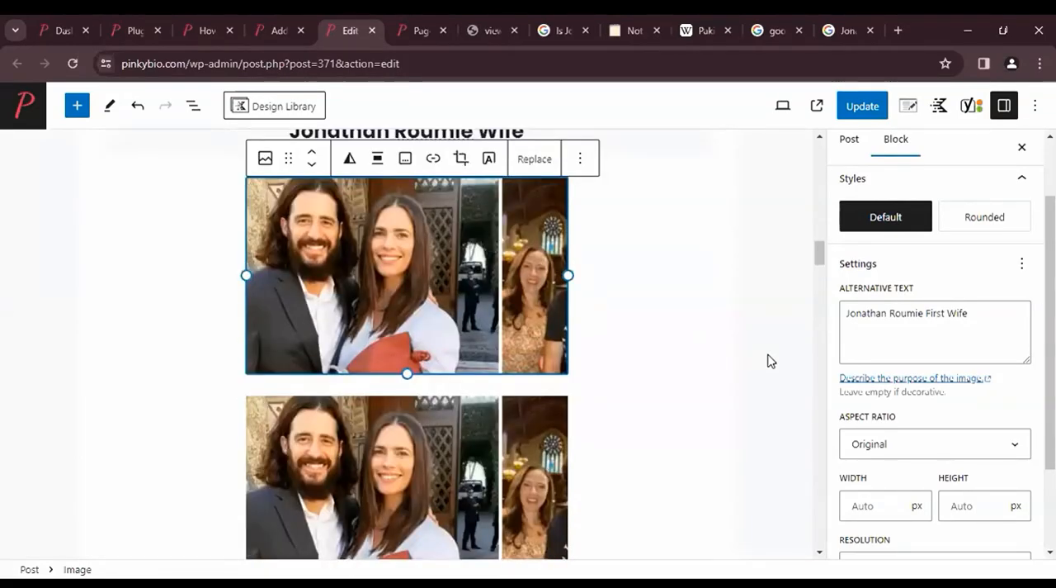
pyautogui.scroll(-3, 767, 361)
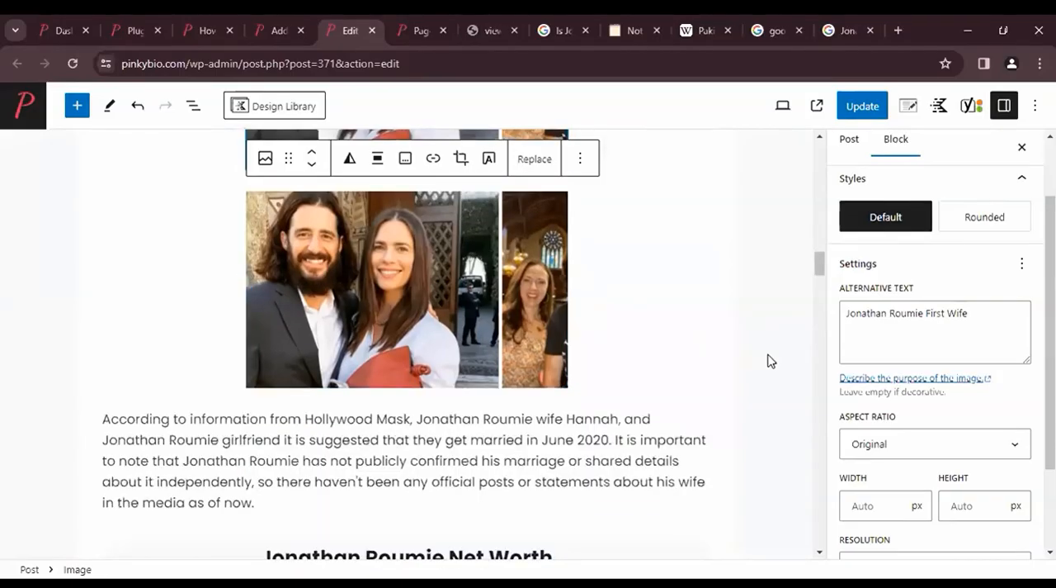
pyautogui.scroll(2, 767, 360)
pyautogui.scroll(-2, 768, 361)
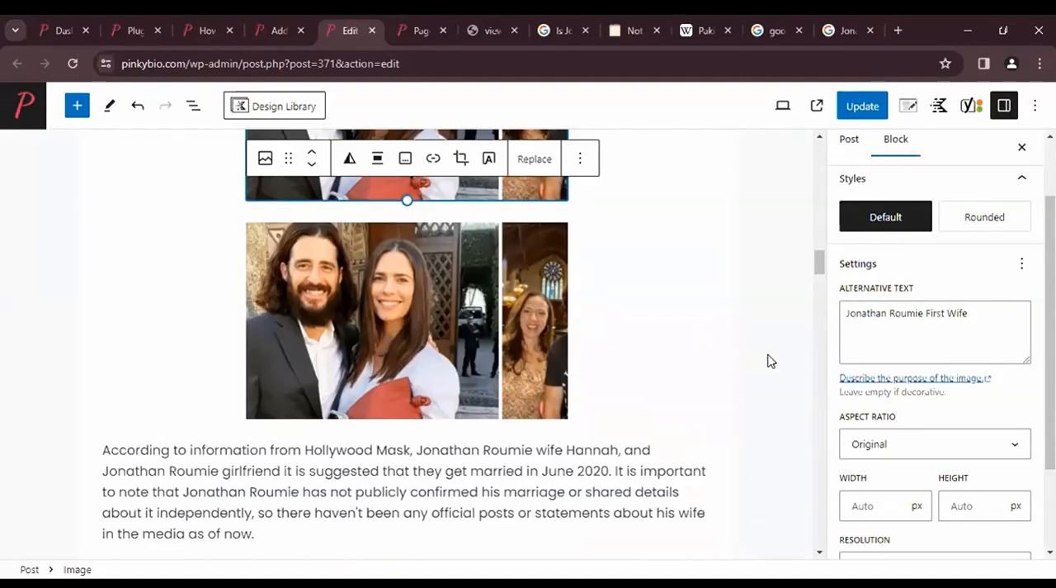
pyautogui.scroll(4, 767, 361)
pyautogui.scroll(5, 767, 360)
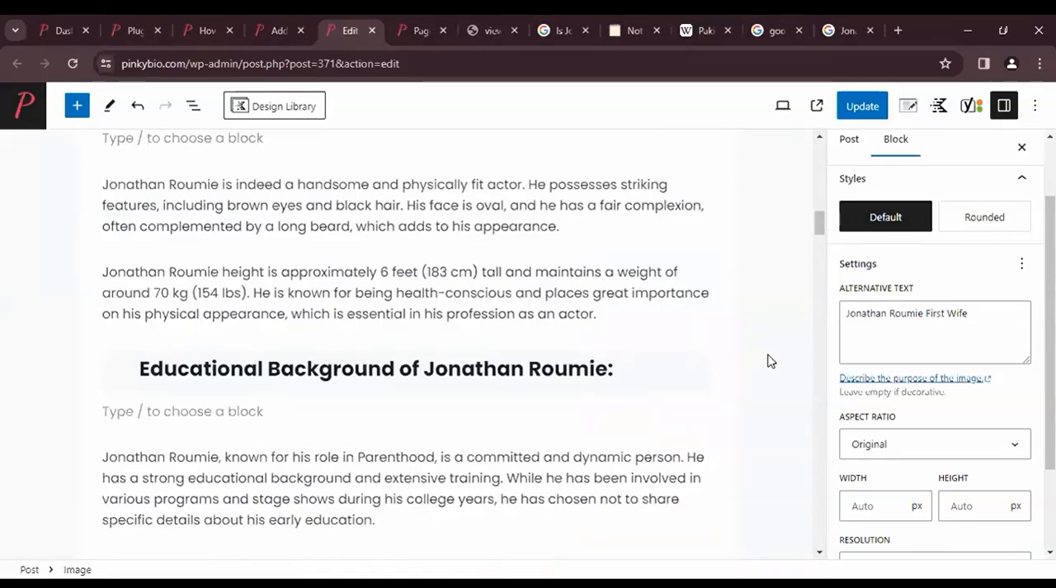
pyautogui.scroll(-3, 767, 360)
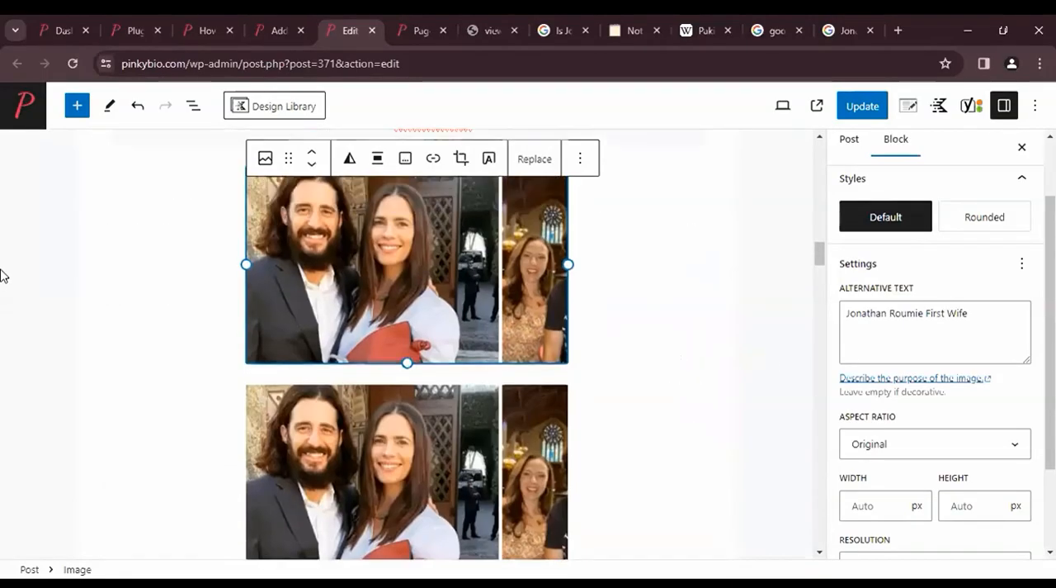
# - Select the upper and lower images in turn to compare their alternative texts
pyautogui.click(66, 306)
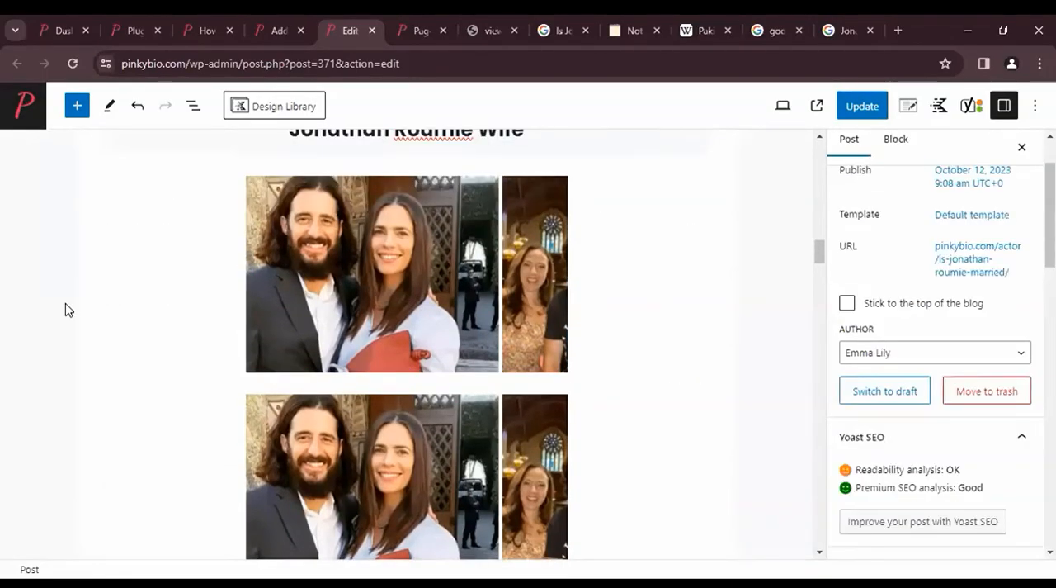
pyautogui.click(406, 302)
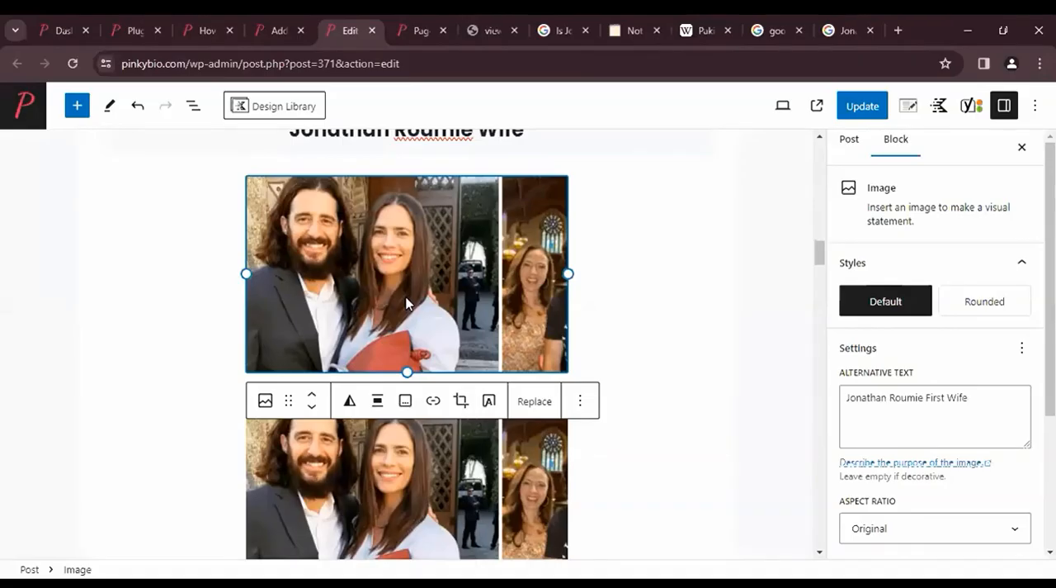
pyautogui.scroll(-2, 406, 302)
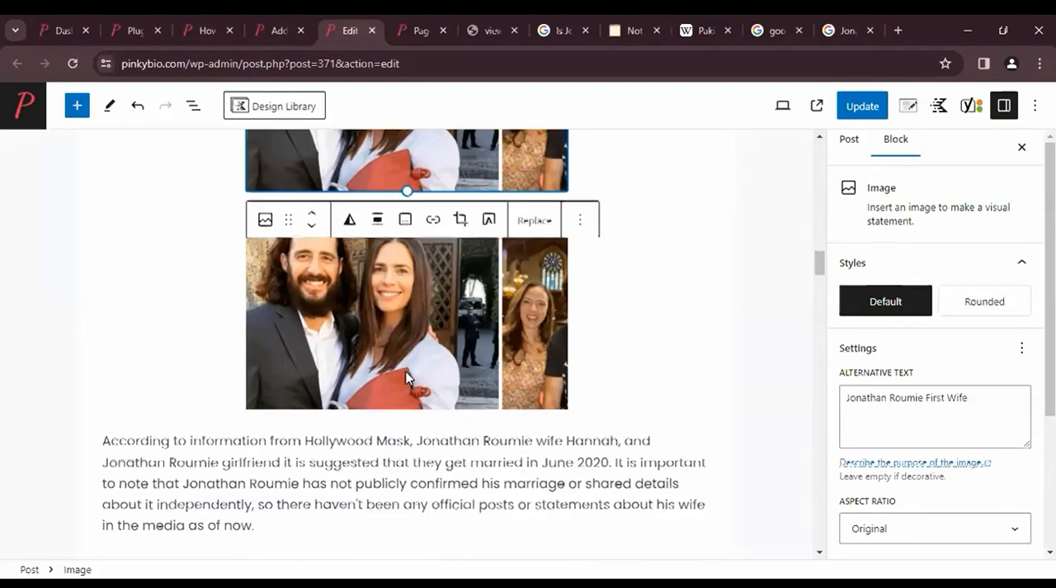
pyautogui.scroll(-1, 430, 316)
pyautogui.click(431, 316)
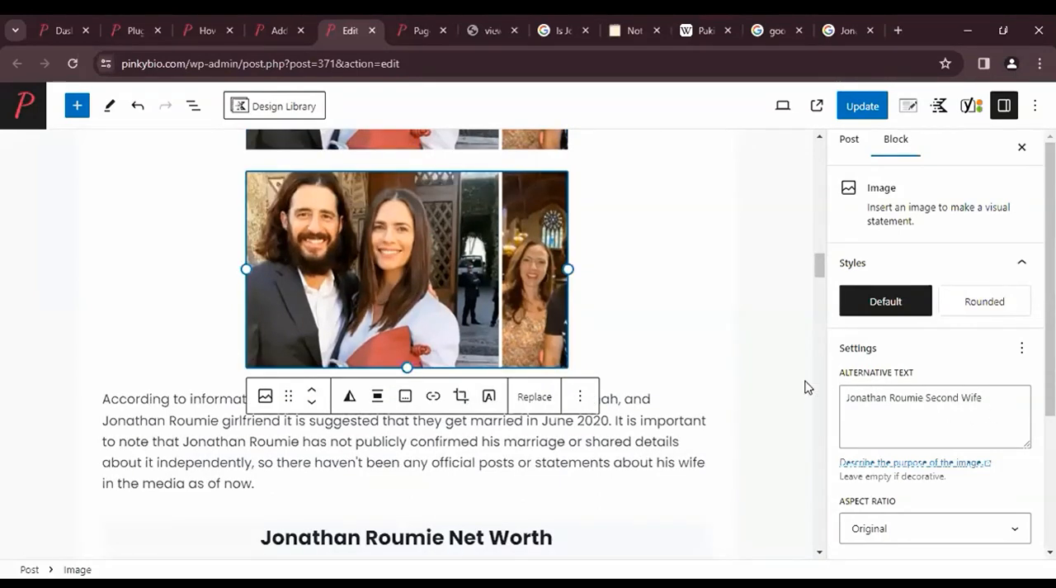
pyautogui.scroll(-1, 808, 387)
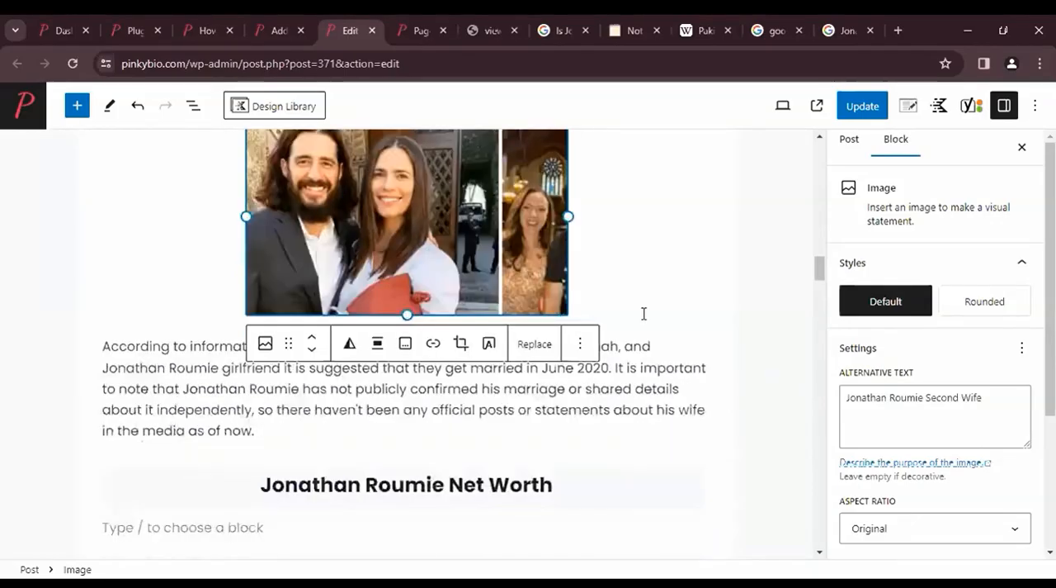
pyautogui.scroll(-1, 644, 314)
# - Add the caption "This is Jonathan Roumie With His First Wife, Divorced in 2016" to the upper image below the "Jonathan Roumie Wife" heading
pyautogui.scroll(3, 813, 380)
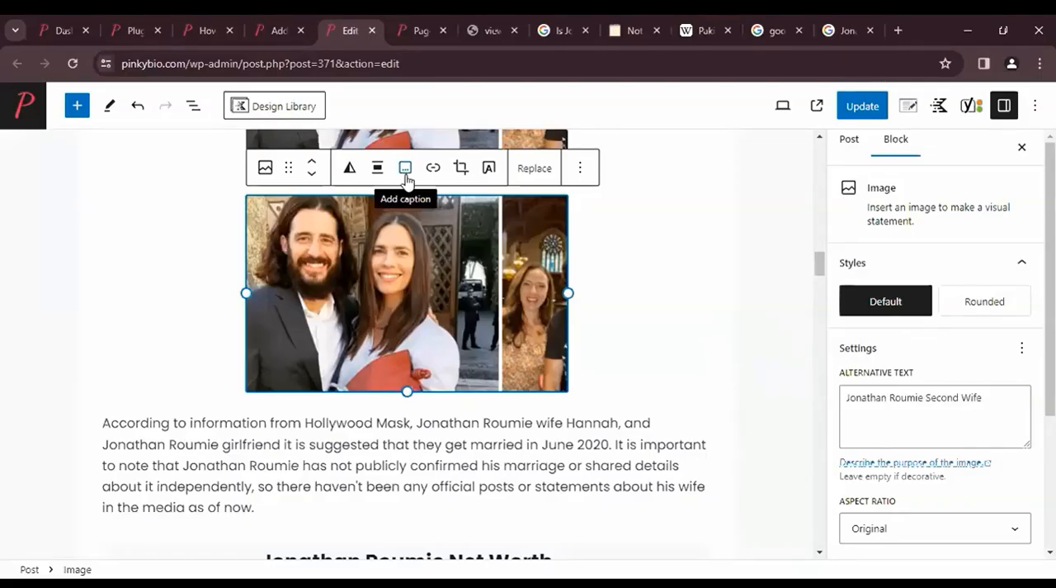
pyautogui.scroll(2, 391, 202)
pyautogui.click(392, 202)
pyautogui.scroll(2, 391, 202)
pyautogui.click(400, 257)
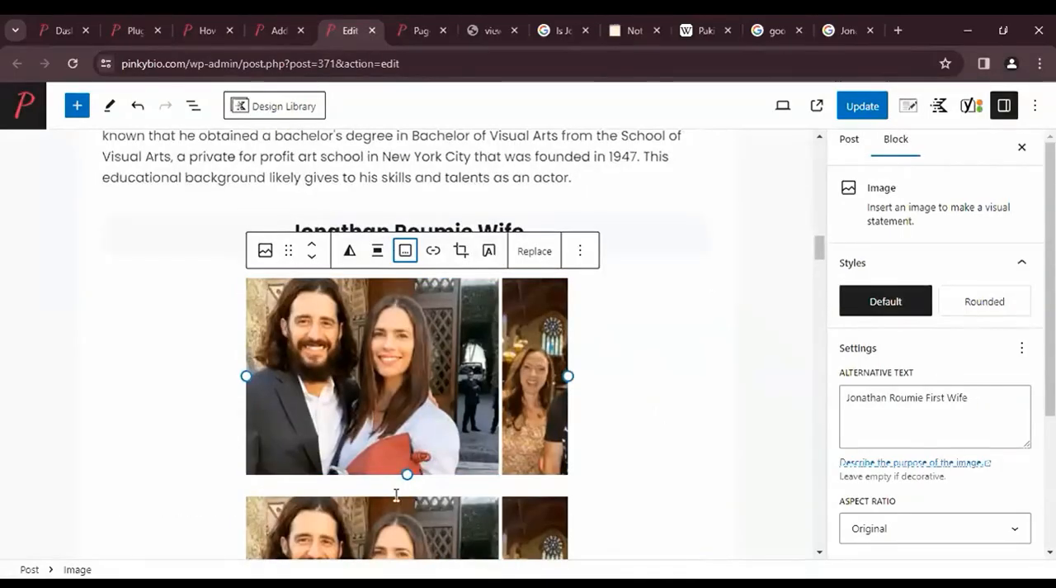
pyautogui.write('This is Jonathan Rpu')
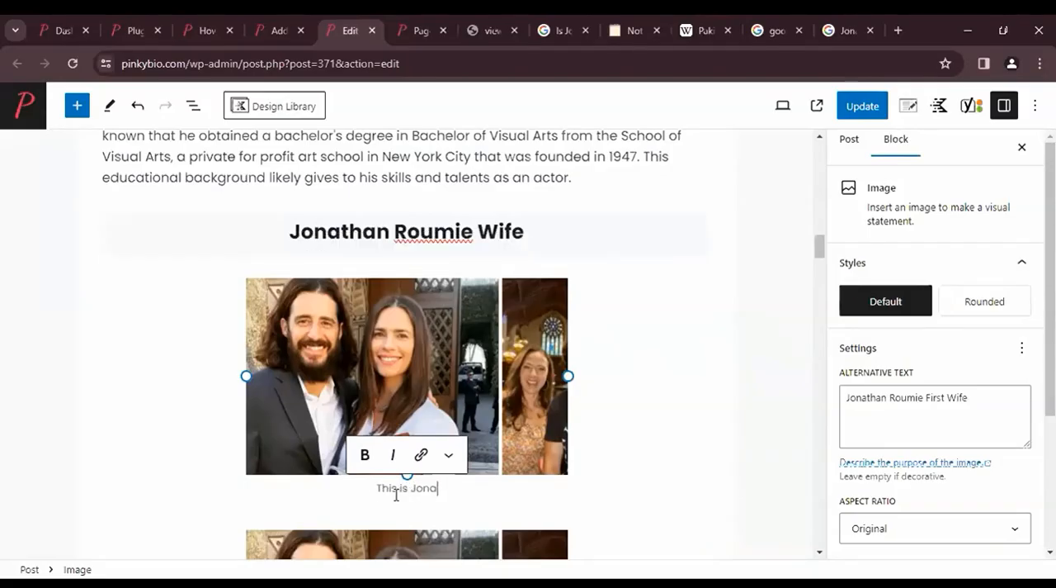
pyautogui.press('BackSpace')
pyautogui.press('BackSpace')
pyautogui.press('BackSpace')
pyautogui.write('Roumie With His First ')
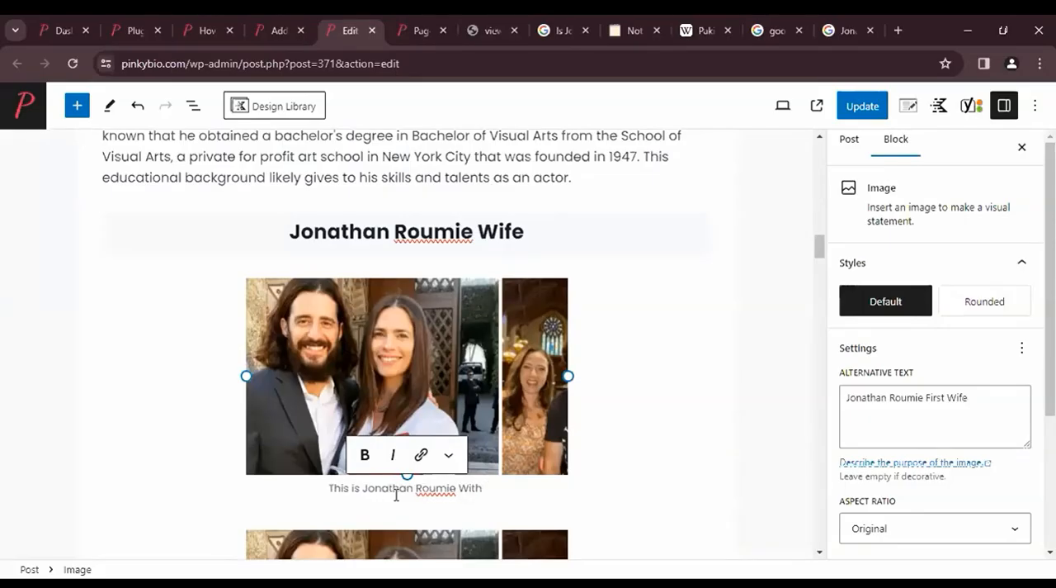
pyautogui.write('Wife')
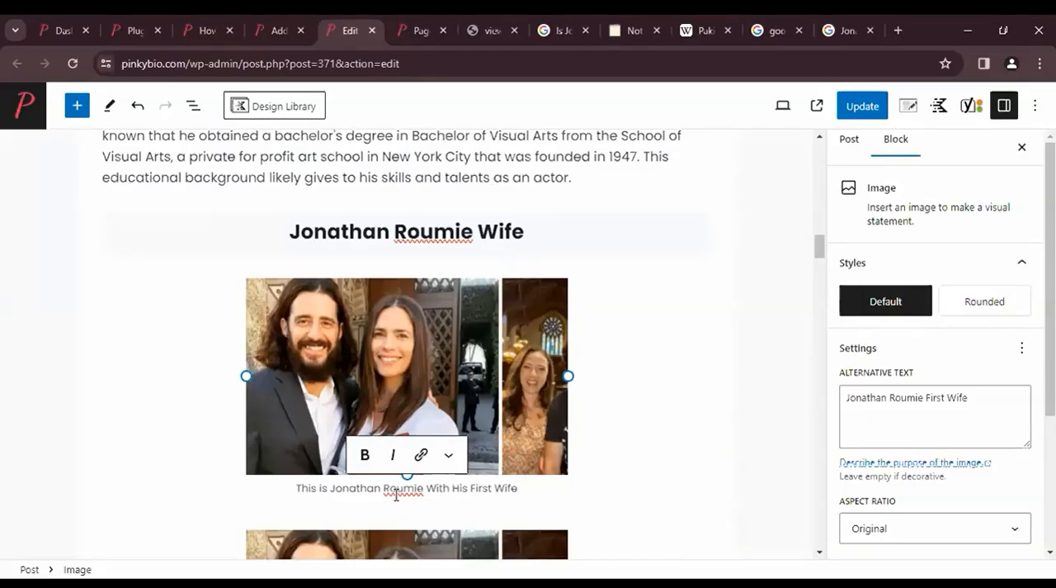
pyautogui.write(', Divorced ')
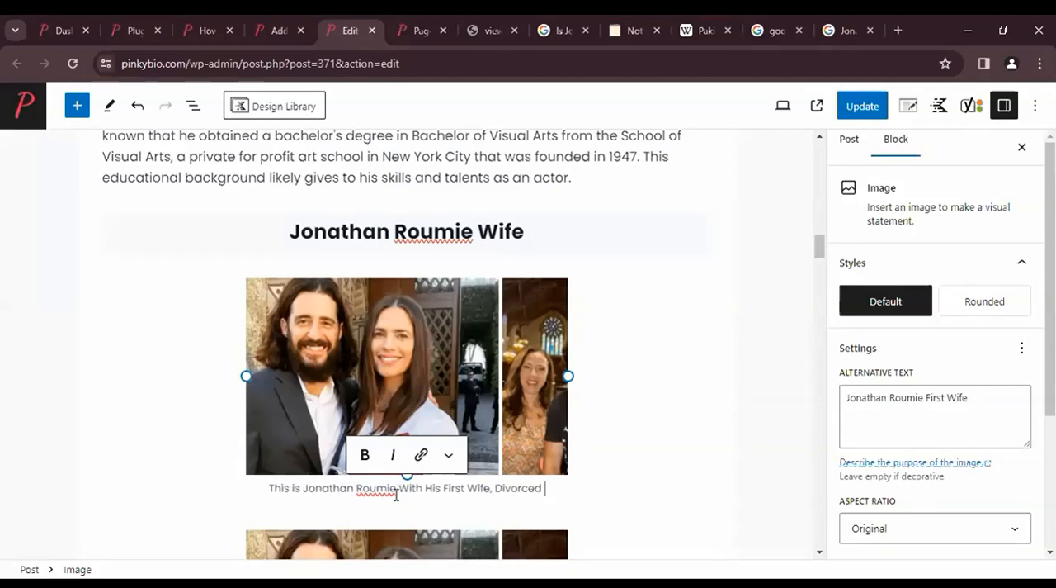
pyautogui.write('in 2016')
# - Add the caption "This is Jonatan Roumie's Second Wife, Married in 2020" to the lower image
pyautogui.scroll(-2, 653, 498)
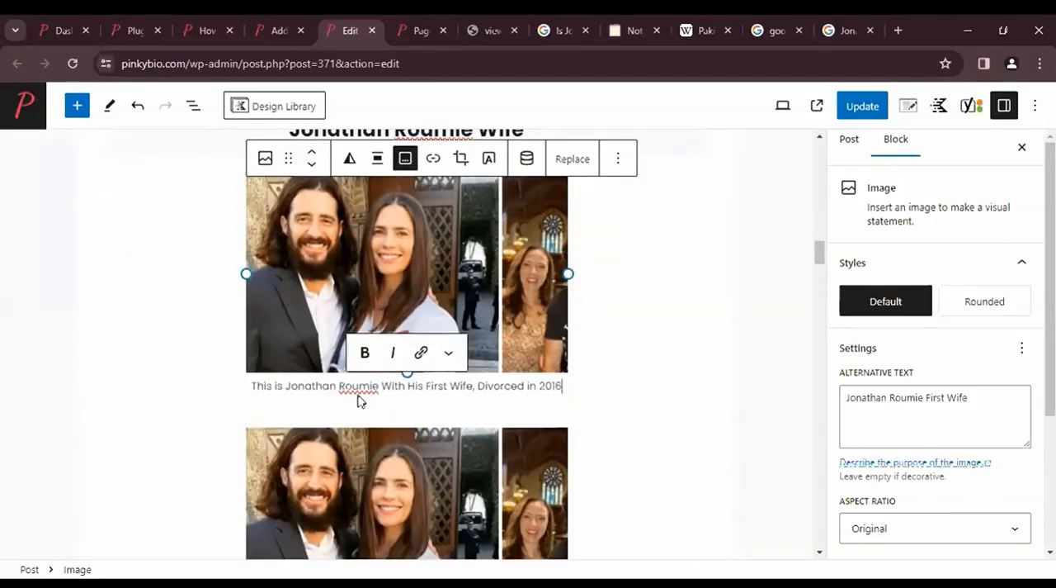
pyautogui.scroll(-3, 407, 376)
pyautogui.click(407, 376)
pyautogui.click(405, 213)
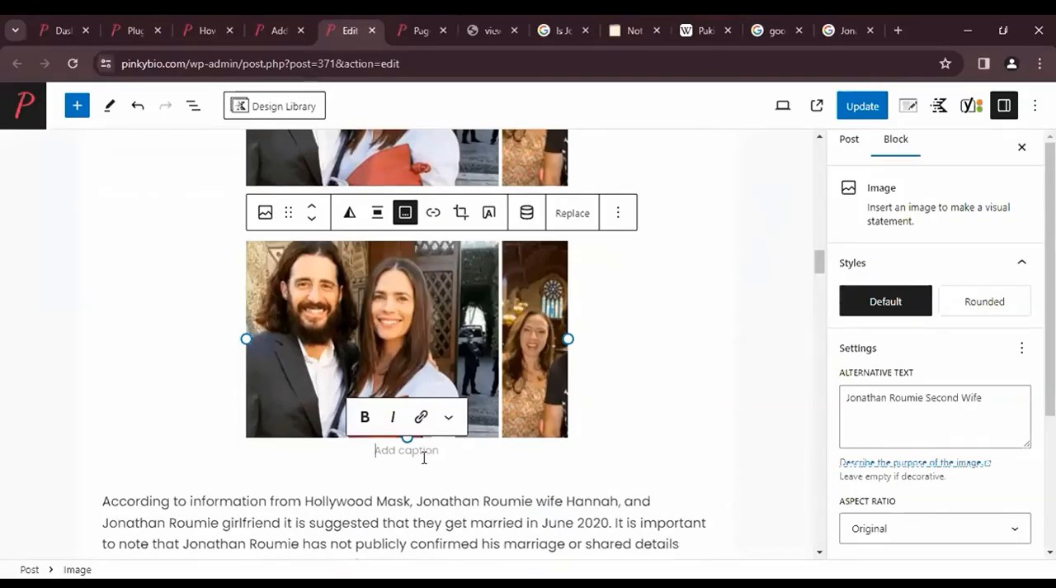
pyautogui.write('This is Jonathan Roumie Seco')
pyautogui.press('BackSpace')
pyautogui.press('BackSpace')
pyautogui.press('BackSpace')
pyautogui.press('BackSpace')
pyautogui.press('BackSpace')
pyautogui.write("'s Second Wife, Married in 2020")
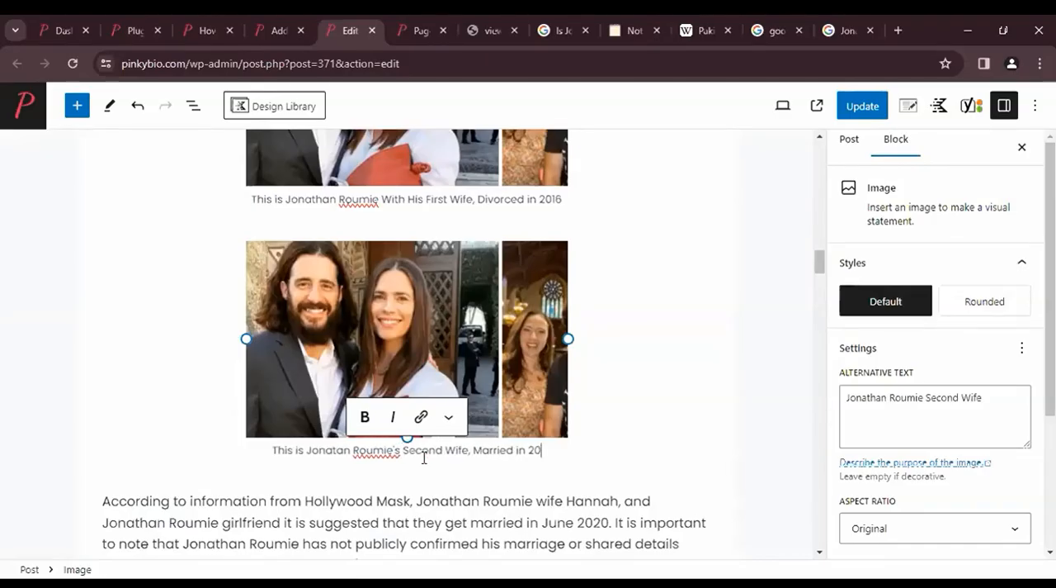
# - Preview the post in a new tab and find the "Jonathan Roumie Wife" section with its two images
pyautogui.click(783, 105)
pyautogui.click(666, 246)
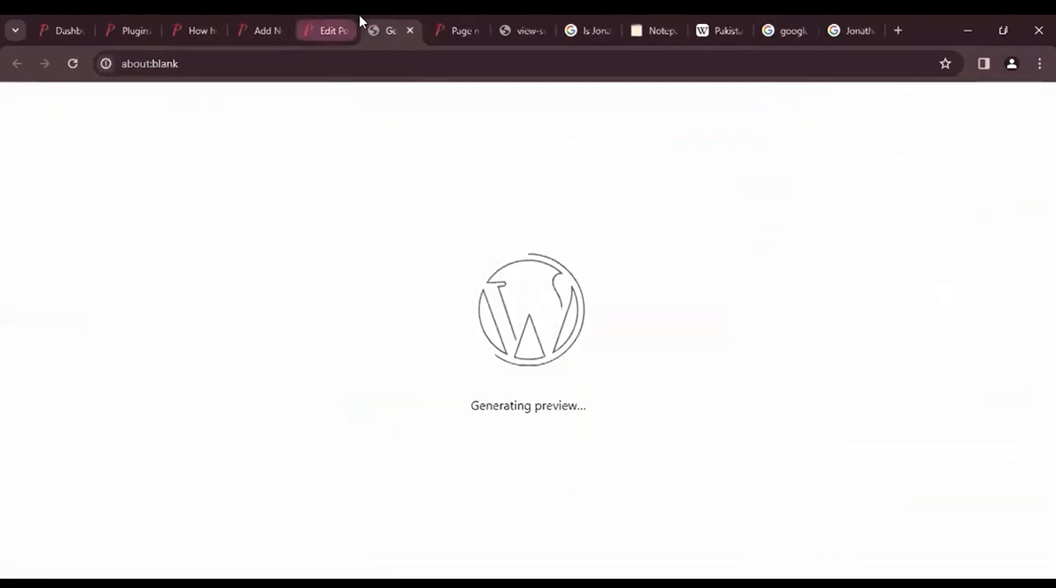
pyautogui.click(349, 21)
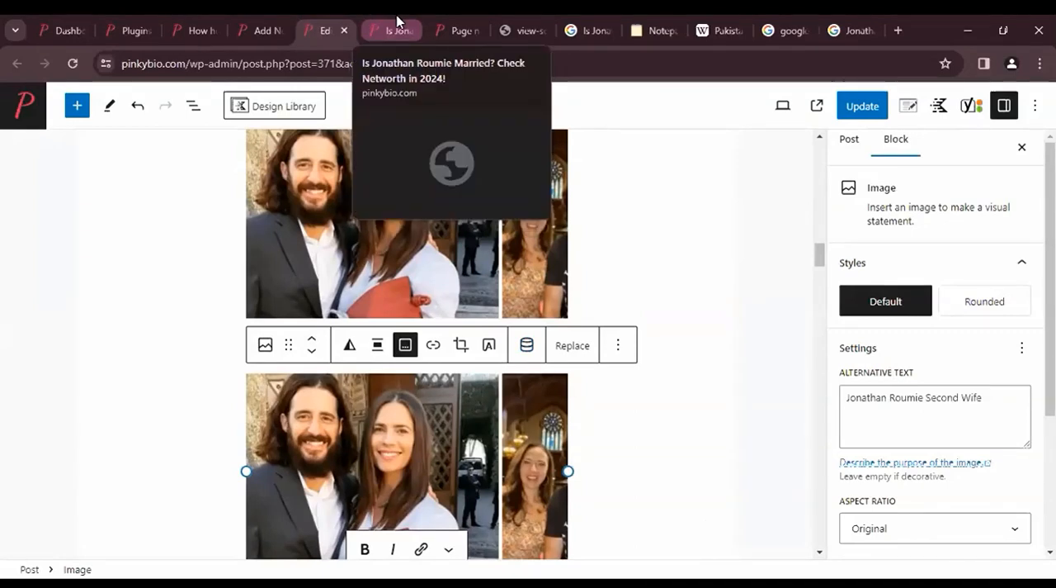
pyautogui.click(397, 21)
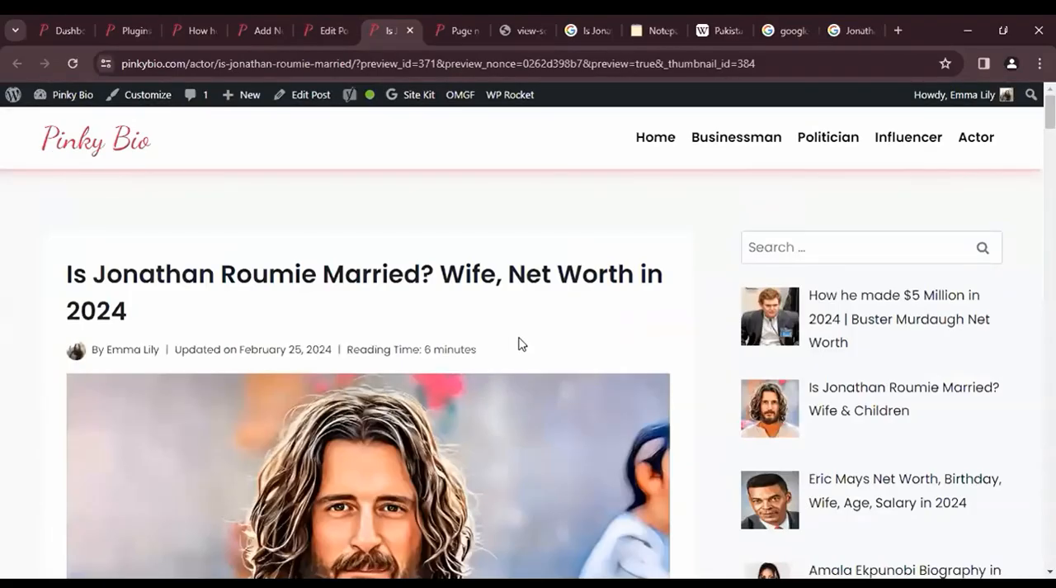
pyautogui.scroll(-3, 519, 344)
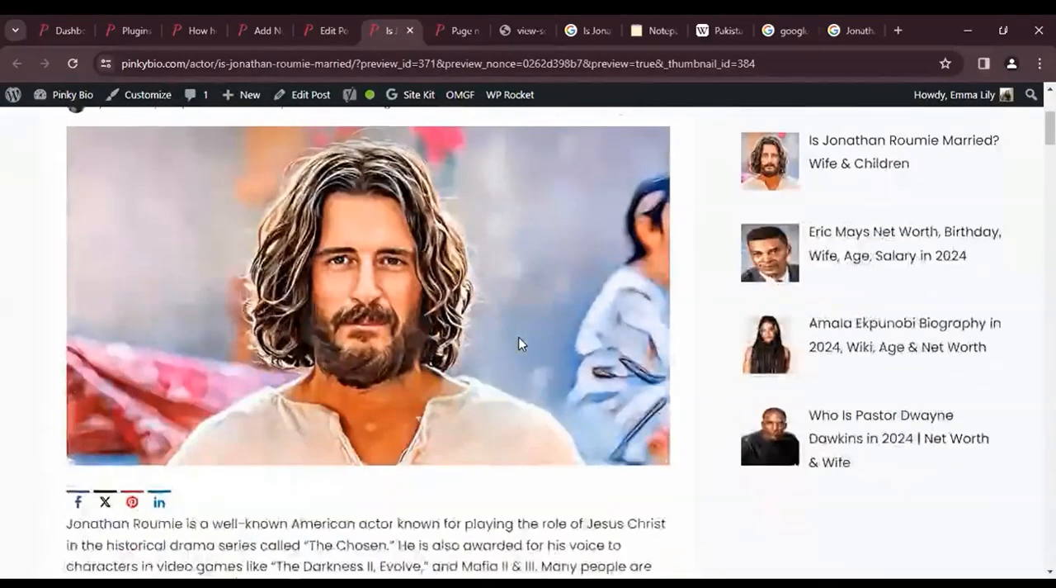
pyautogui.scroll(-4, 519, 343)
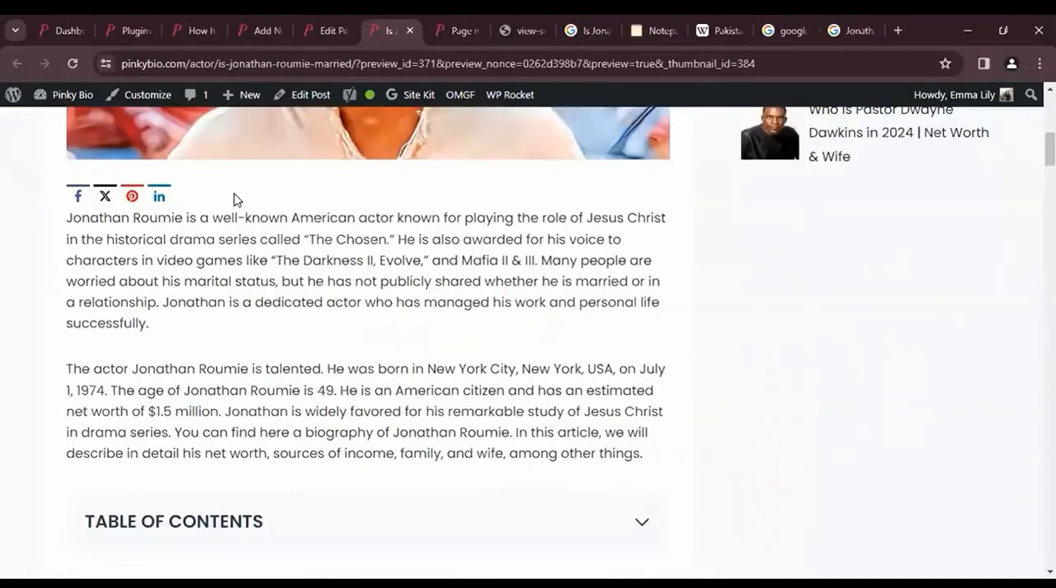
pyautogui.scroll(-15, 234, 198)
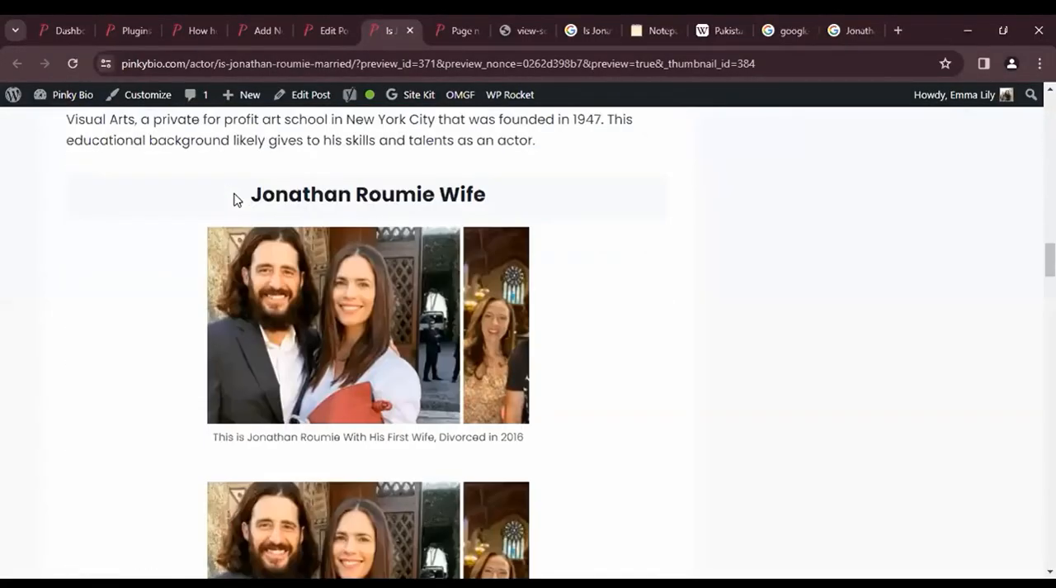
# - Enlarge the preview to 175% and check the "Jonathan Roumie Wife" heading and the caption of the upper image
pyautogui.moveTo(499, 191); pyautogui.dragTo(250, 186)
pyautogui.scroll(-1, 382, 225)
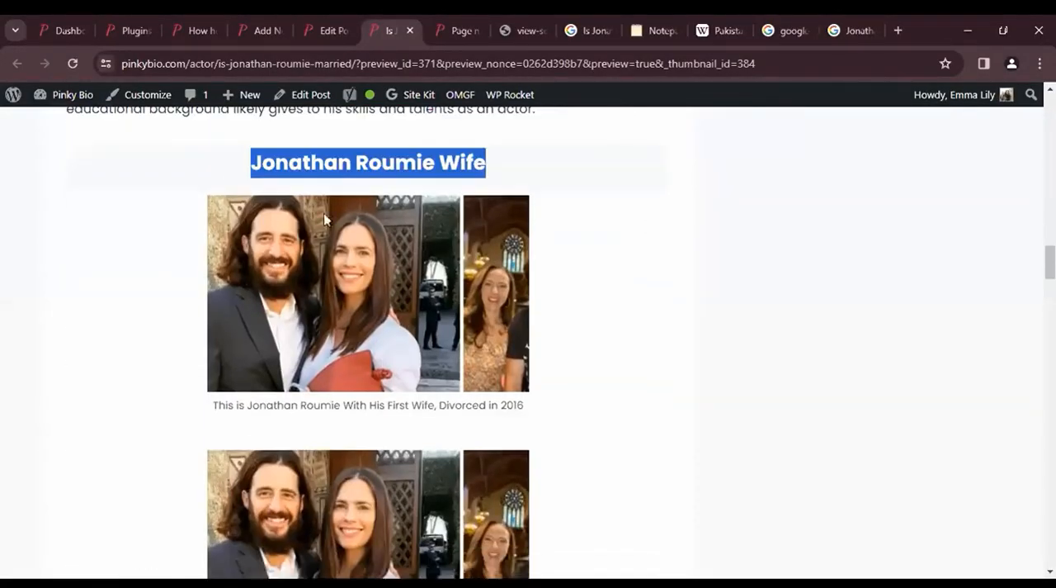
pyautogui.scroll(-1, 302, 247)
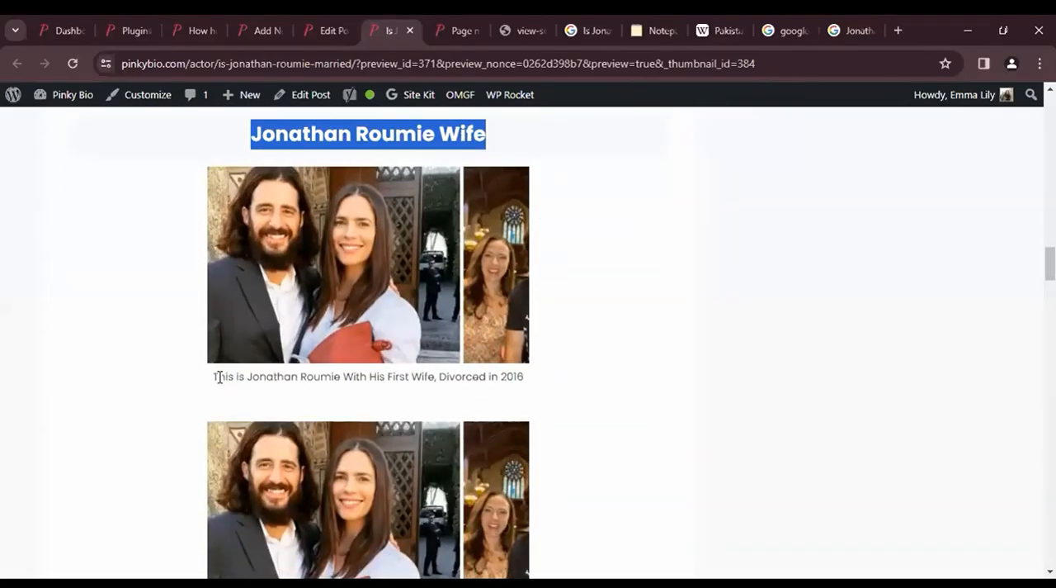
pyautogui.moveTo(213, 377); pyautogui.dragTo(323, 384)
pyautogui.hotkey('ctrl', '+')
pyautogui.hotkey('ctrl', '+')
pyautogui.hotkey('ctrl', '+')
pyautogui.hotkey('ctrl', '+')
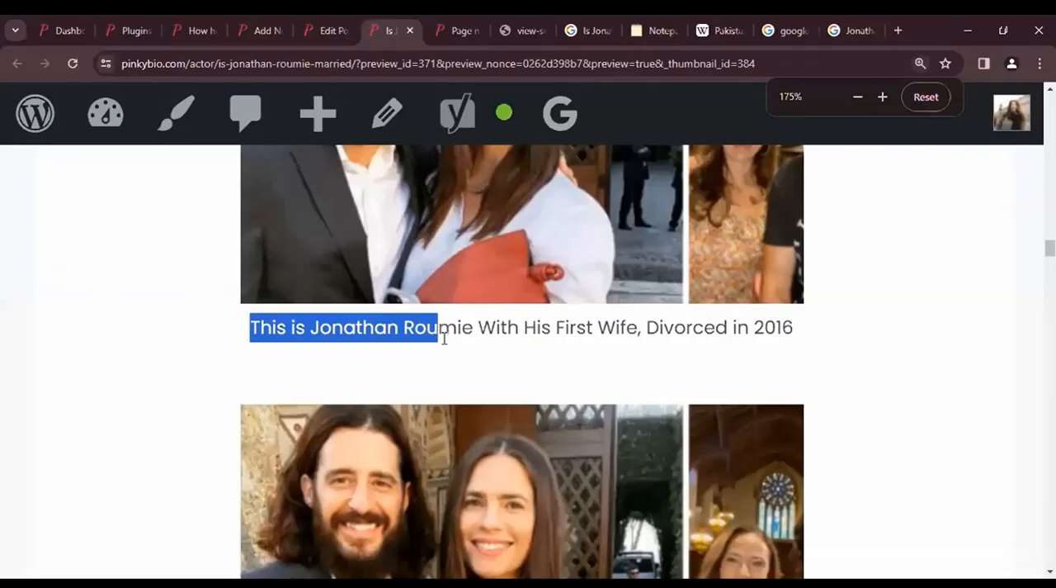
pyautogui.click(554, 338)
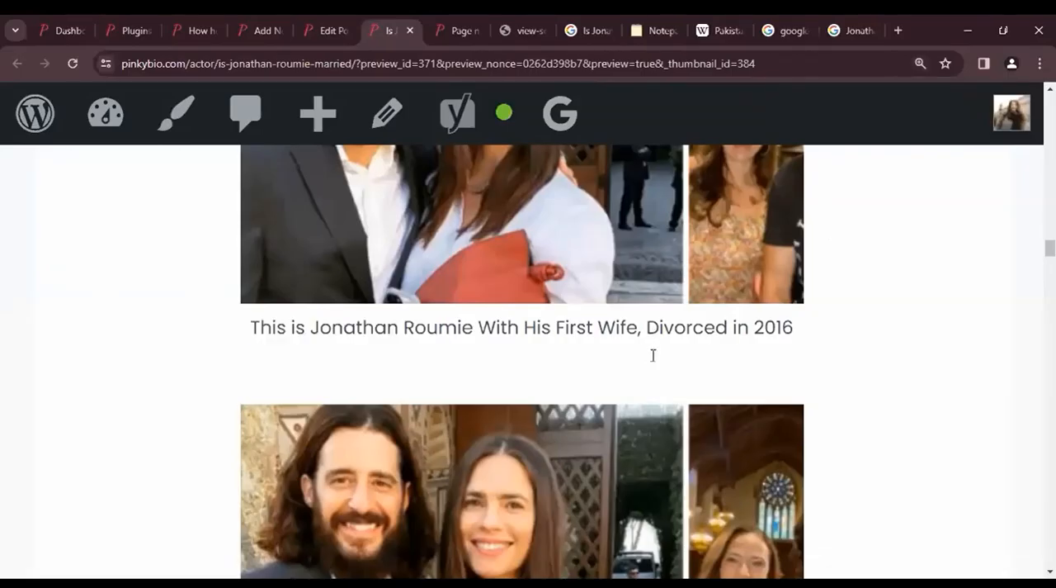
pyautogui.scroll(1, 654, 356)
pyautogui.moveTo(650, 355); pyautogui.dragTo(777, 359)
# - Compare the "Married in 2020" part of the lower image's caption with the marriage details in the paragraph below it
pyautogui.scroll(-4, 555, 426)
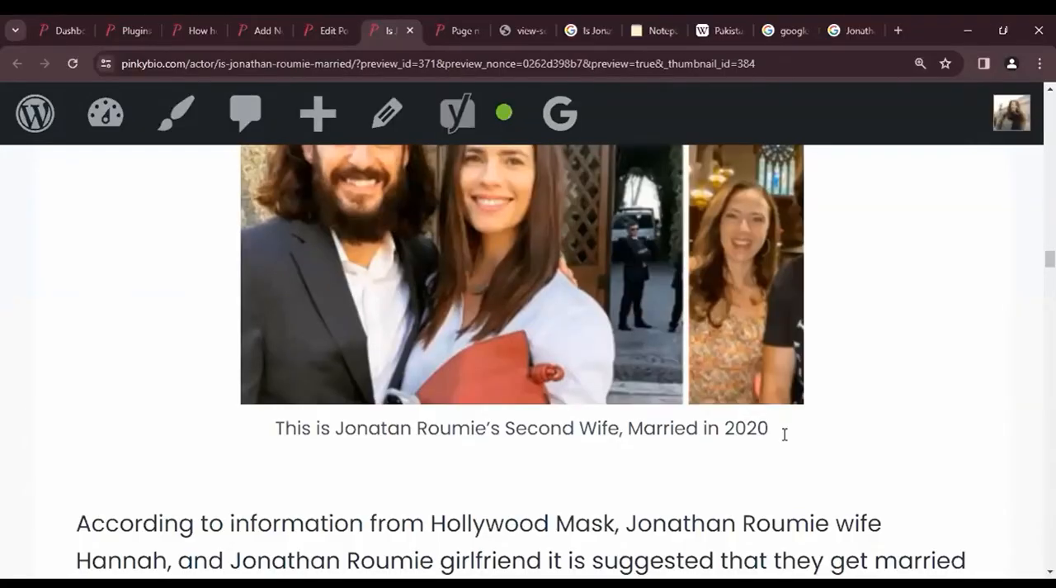
pyautogui.moveTo(628, 427); pyautogui.dragTo(785, 434)
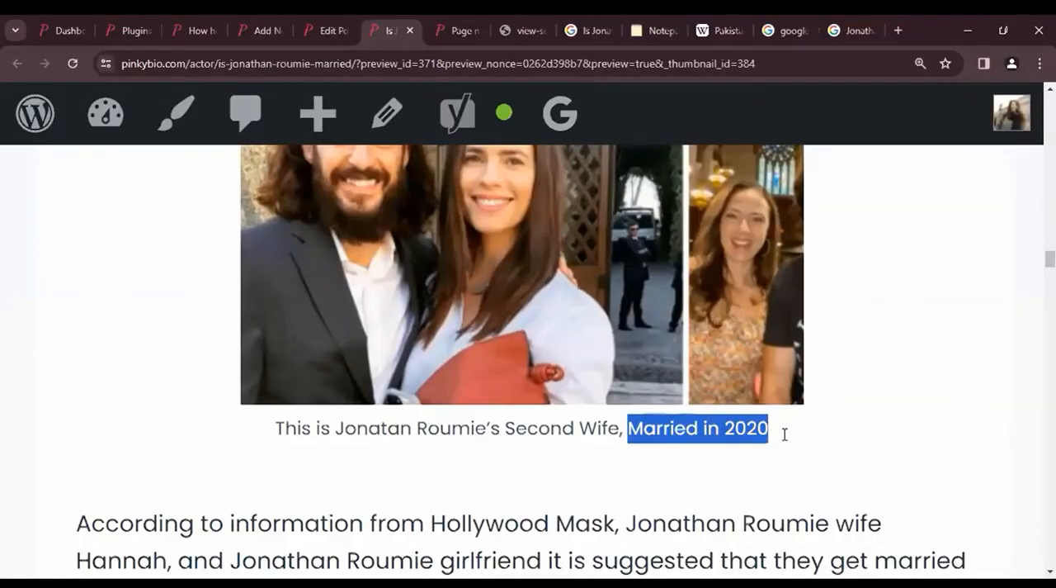
pyautogui.scroll(-2, 785, 432)
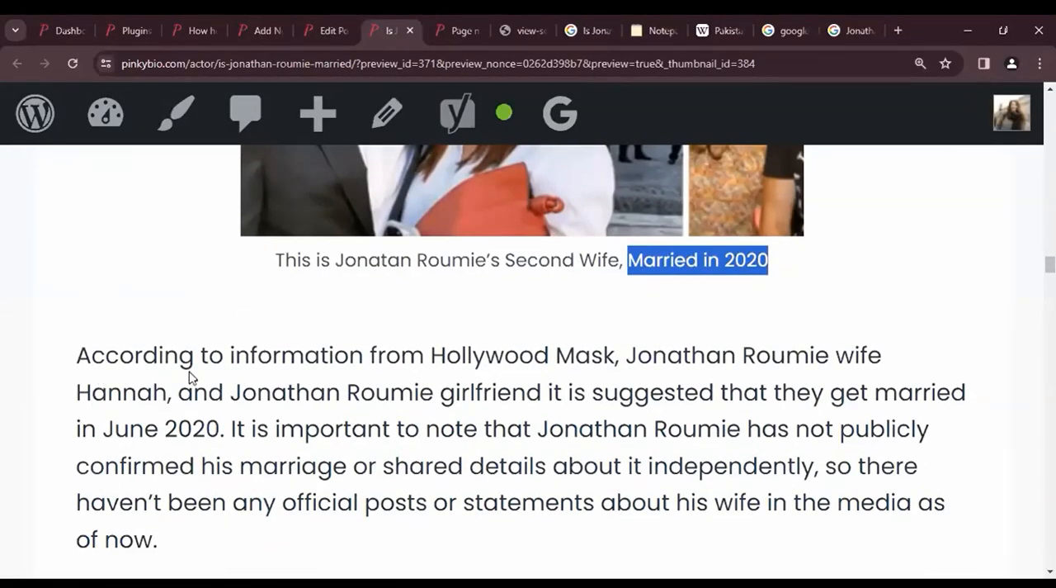
pyautogui.scroll(-1, 189, 377)
pyautogui.moveTo(103, 369); pyautogui.dragTo(250, 369)
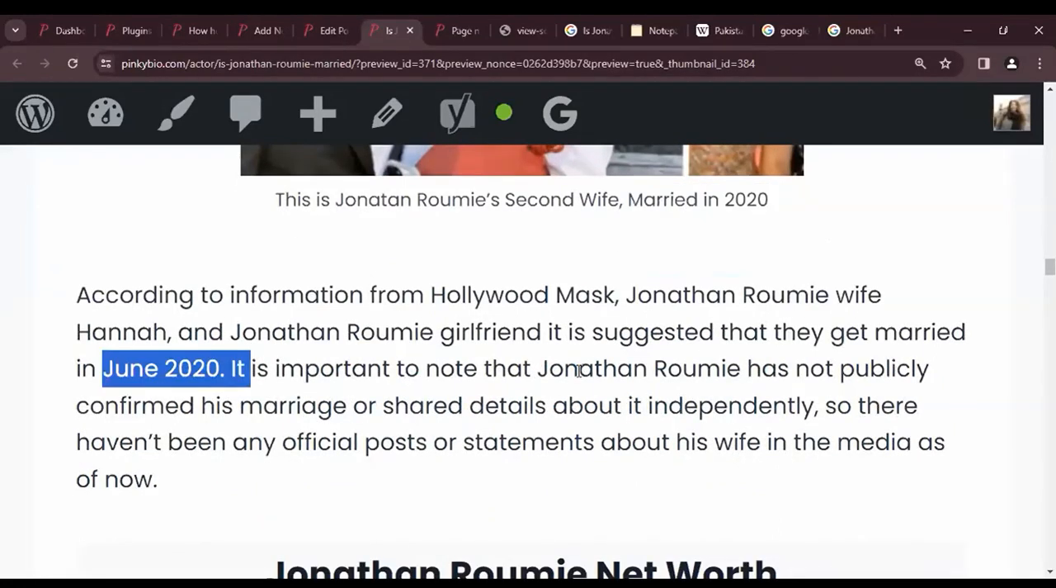
pyautogui.moveTo(875, 332); pyautogui.dragTo(951, 333)
pyautogui.scroll(5, 402, 377)
pyautogui.scroll(-4, 402, 377)
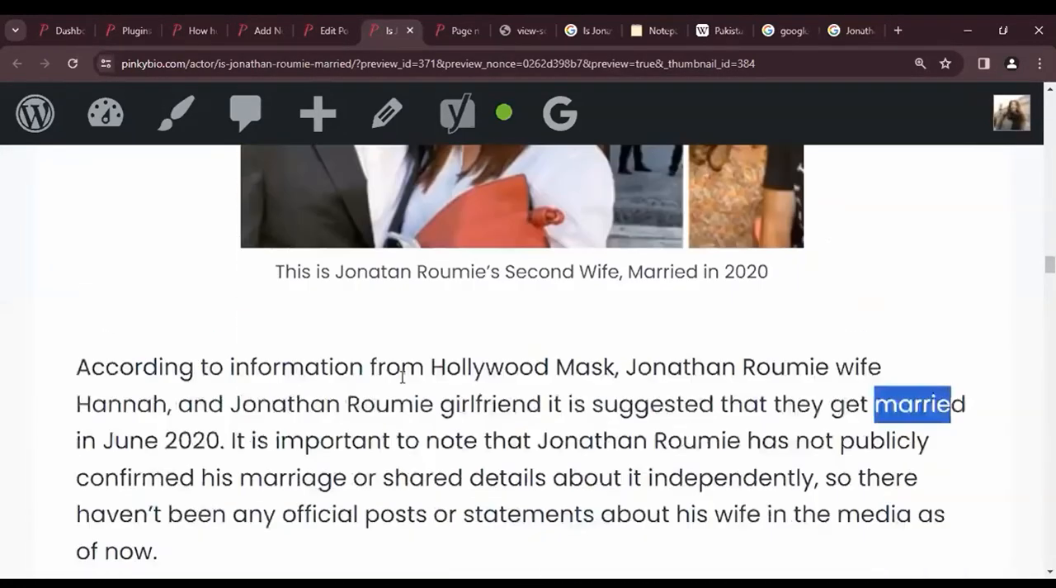
# - Review in the preview how both captioned images fit between the "Jonathan Roumie Wife" heading, the surrounding paragraphs and the biography table
pyautogui.scroll(8, 402, 377)
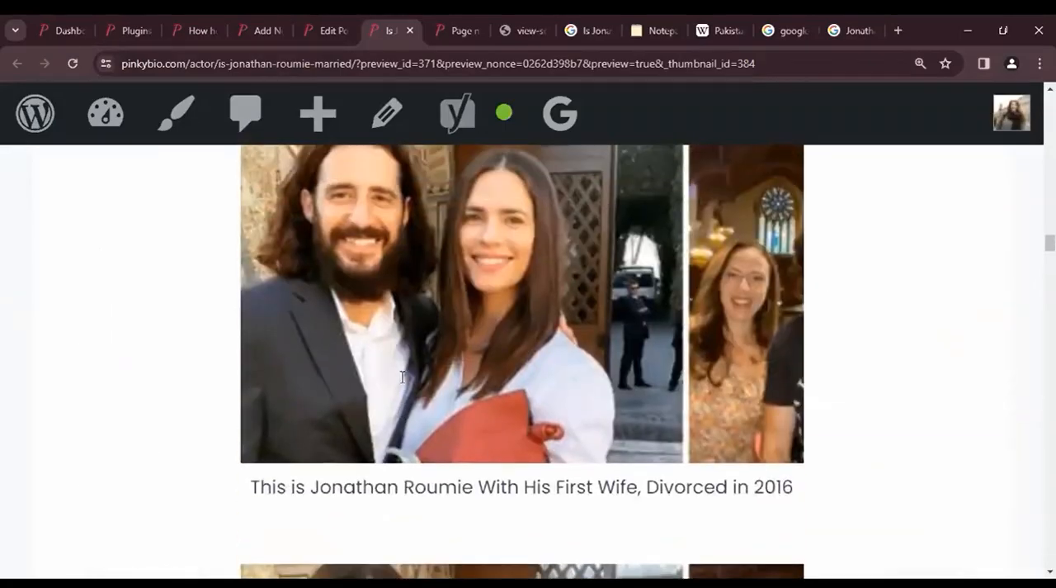
pyautogui.scroll(5, 402, 377)
pyautogui.scroll(-1, 402, 378)
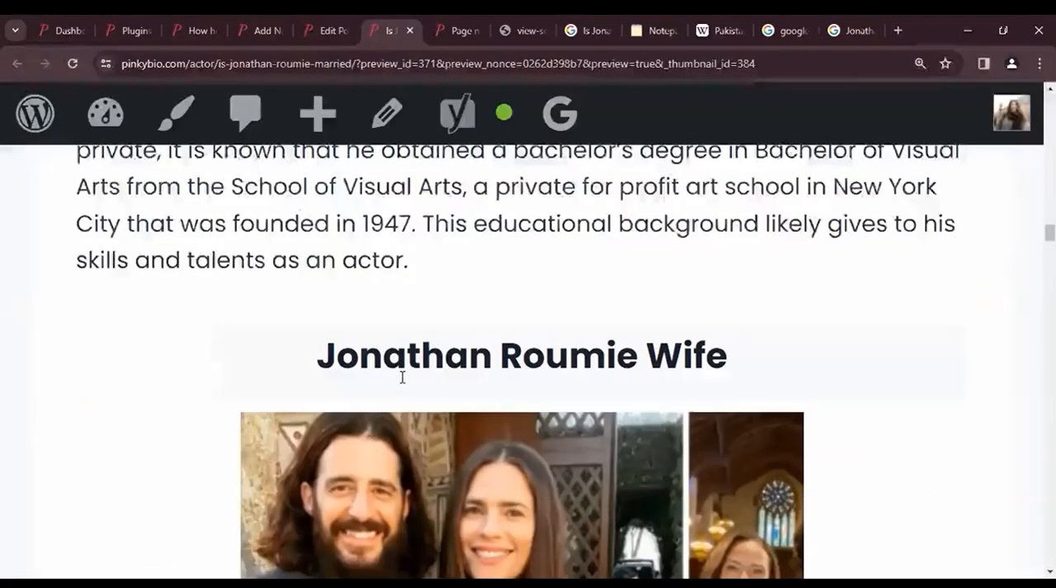
pyautogui.scroll(-12, 401, 377)
pyautogui.scroll(-2, 402, 381)
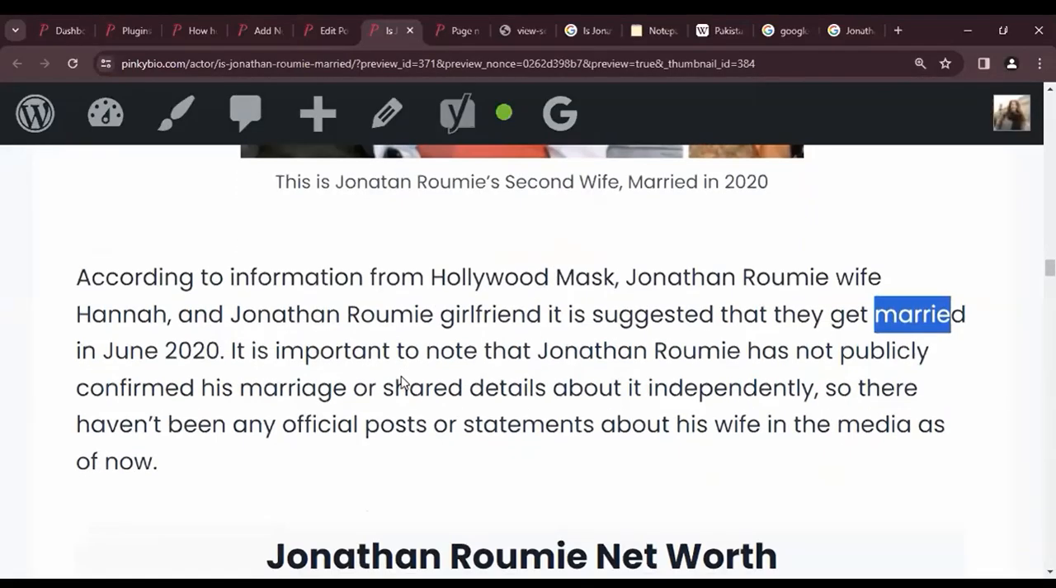
pyautogui.scroll(-2, 436, 146)
pyautogui.scroll(1, 481, 310)
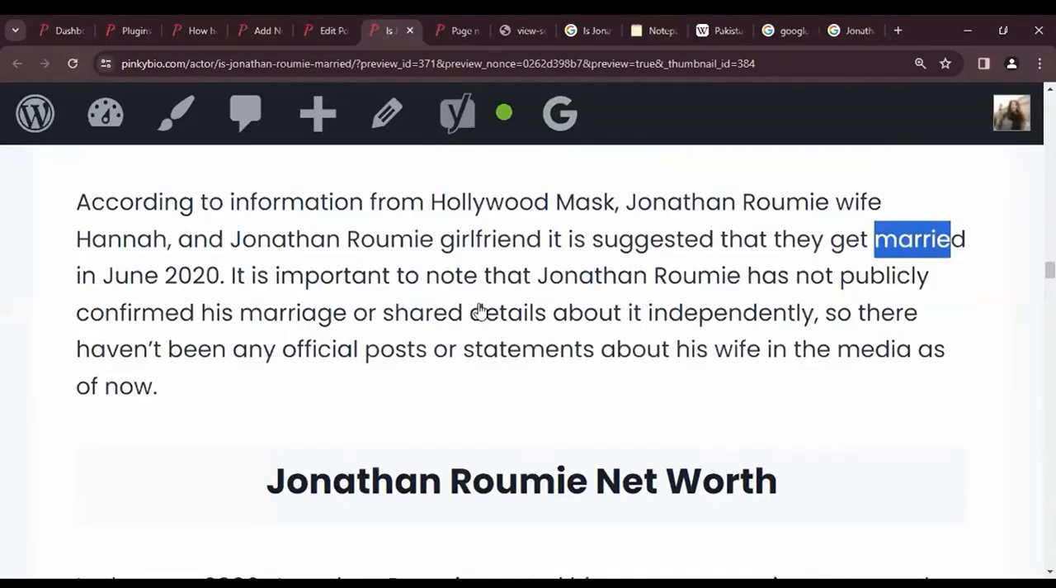
pyautogui.scroll(1, 481, 311)
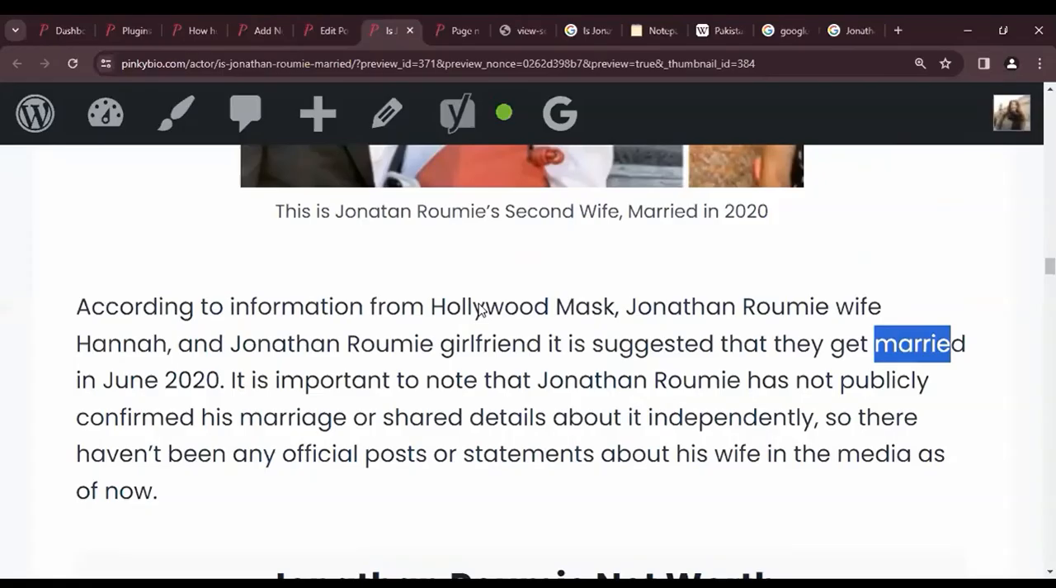
pyautogui.scroll(6, 481, 309)
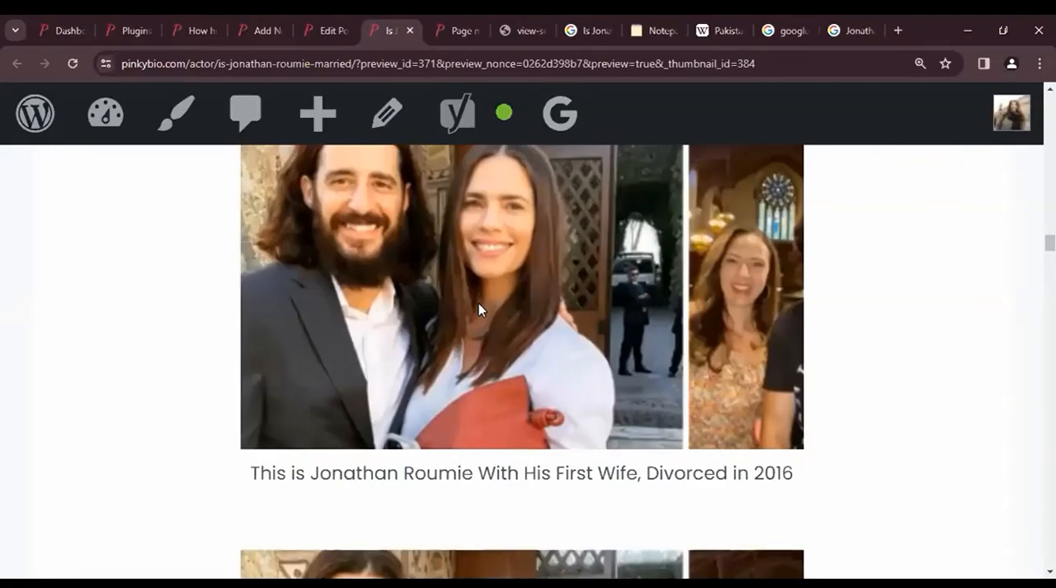
pyautogui.scroll(5, 478, 303)
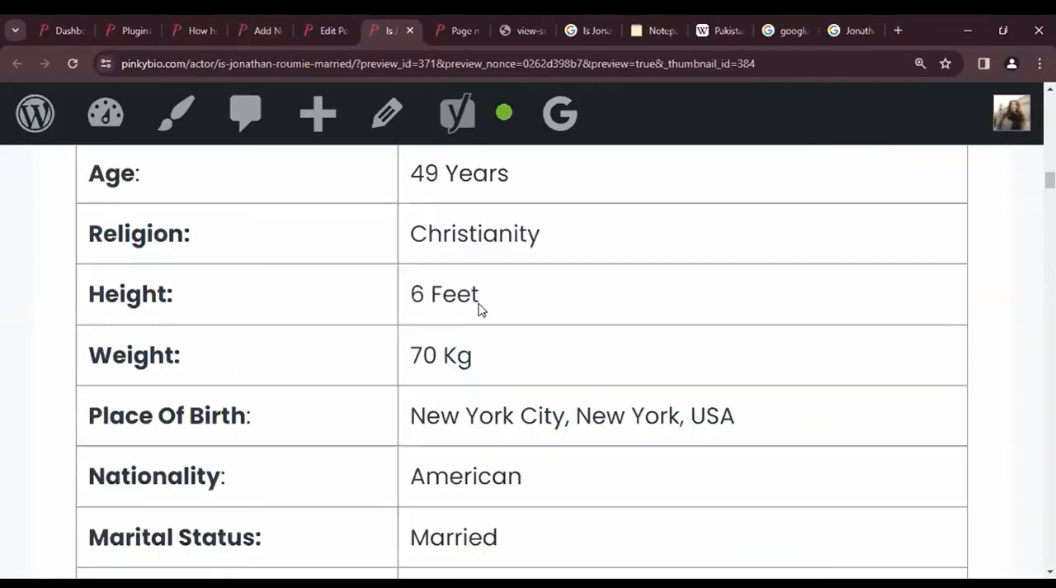
pyautogui.scroll(-10, 479, 307)
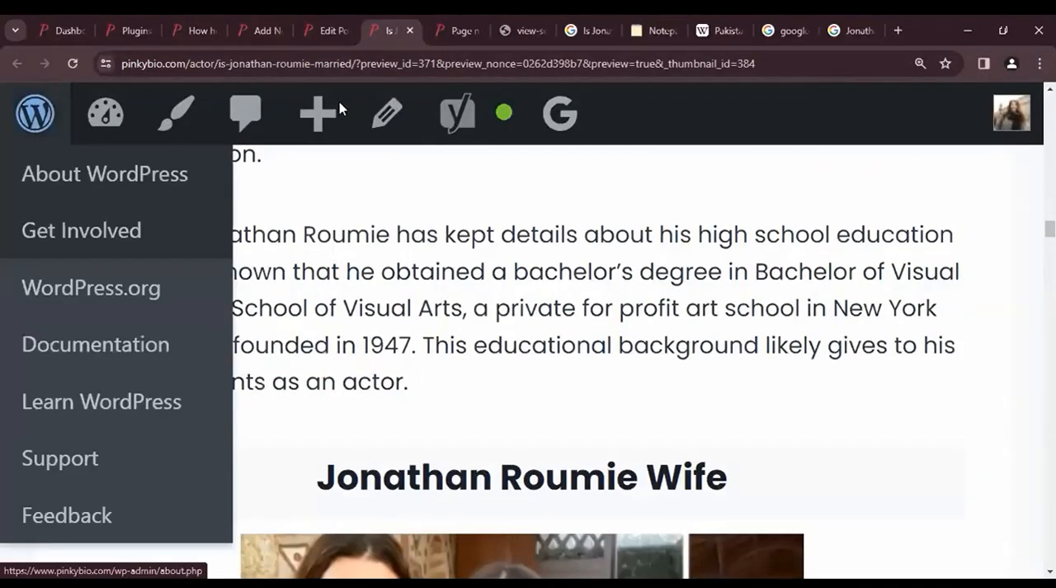
# - Look at the Google Images results for "Jonathan Roumie Wife" and return to the post editor
pyautogui.moveTo(350, 102)
pyautogui.click(845, 21)
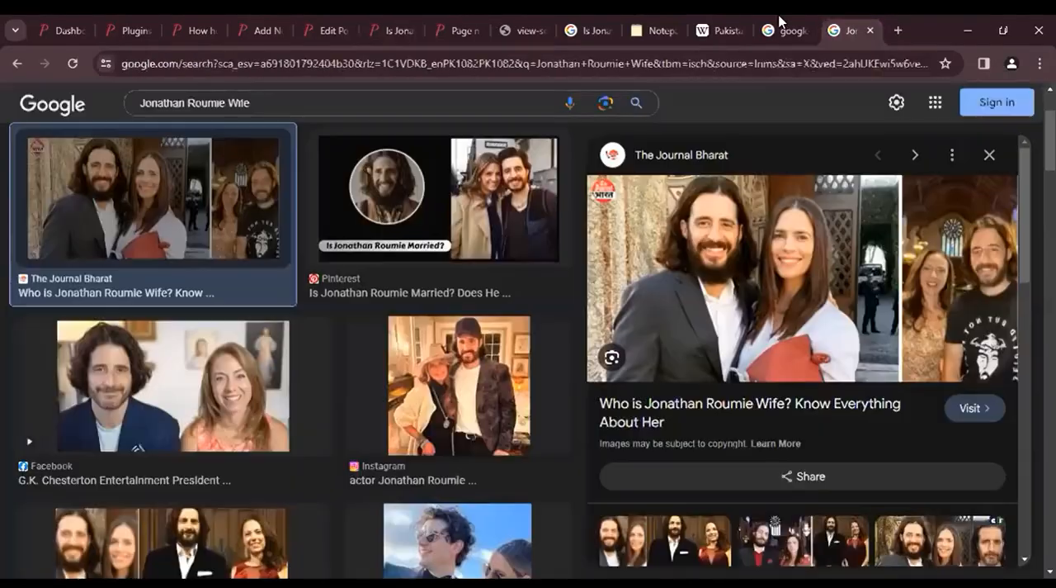
pyautogui.moveTo(779, 21)
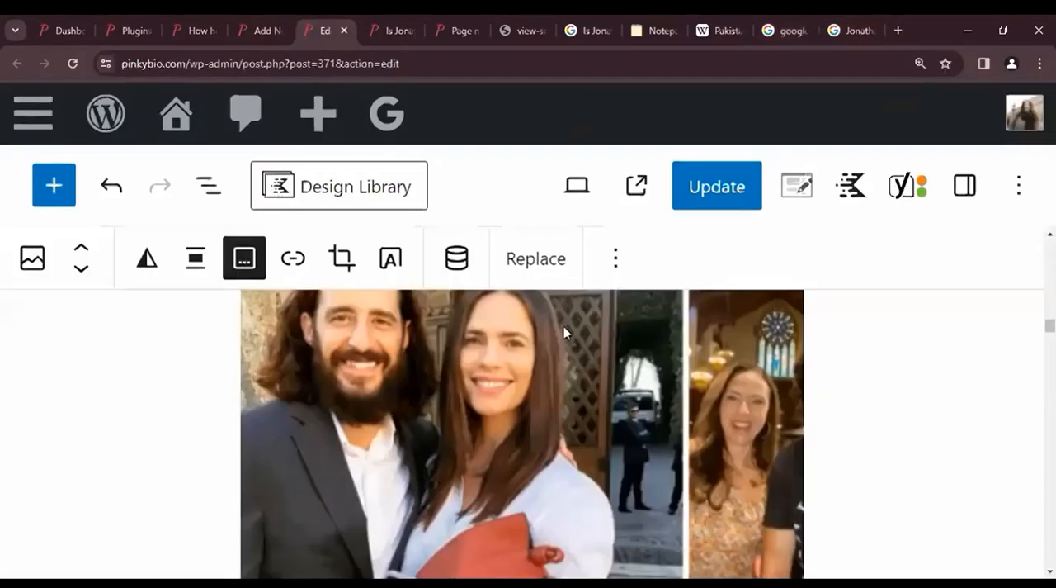
pyautogui.click(330, 30)
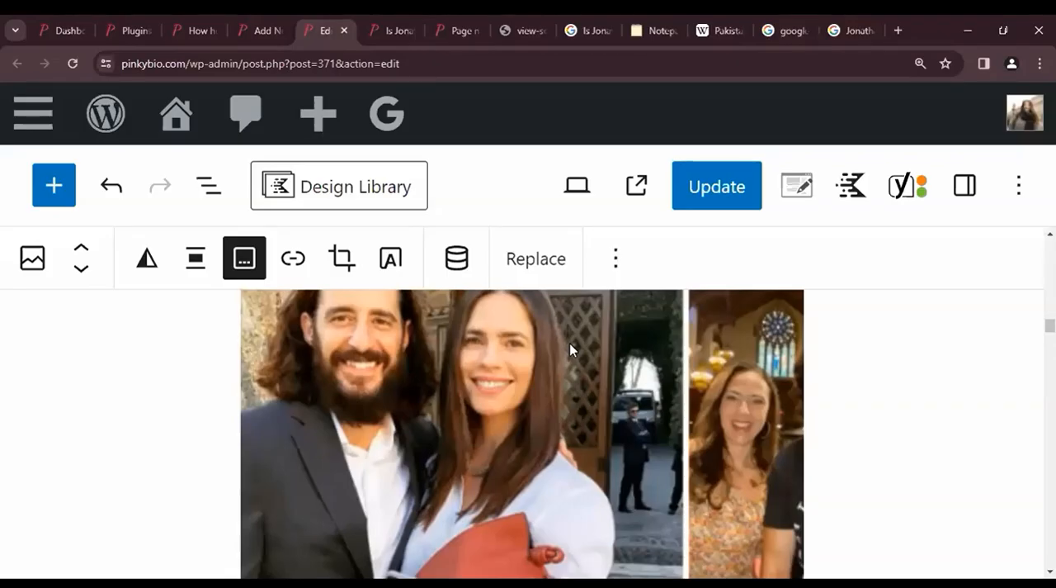
# - Review both images under the "Jonathan Roumie Wife" heading in the editor, including their first-wife and second-wife captions
pyautogui.scroll(-1, 808, 506)
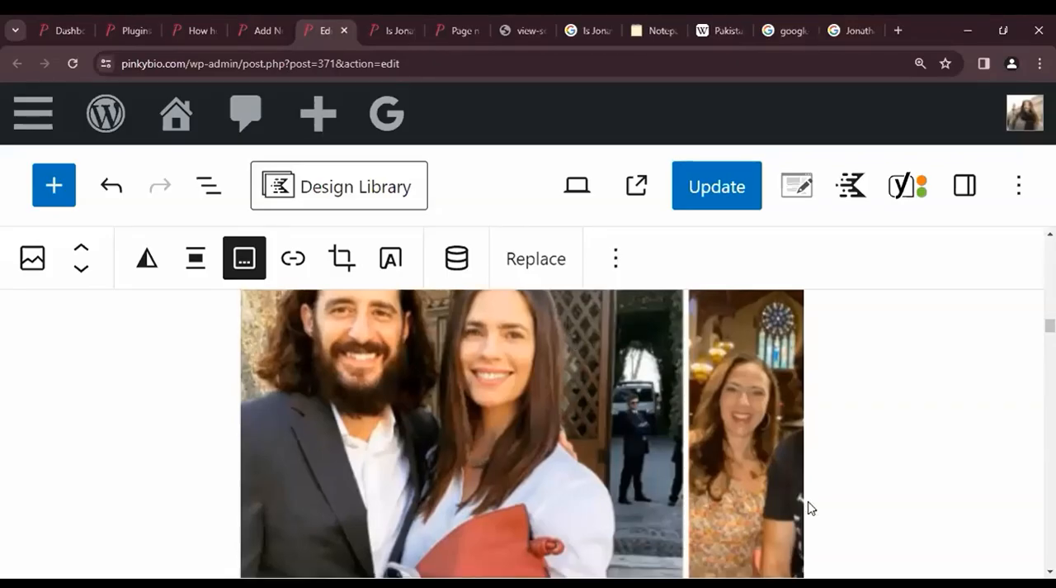
pyautogui.scroll(-3, 808, 507)
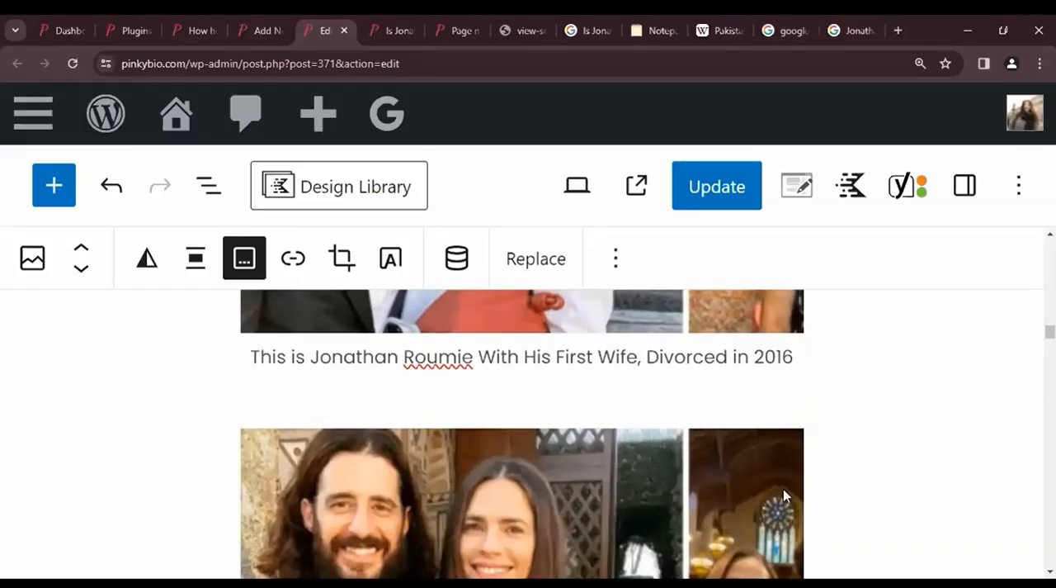
pyautogui.scroll(-1, 783, 495)
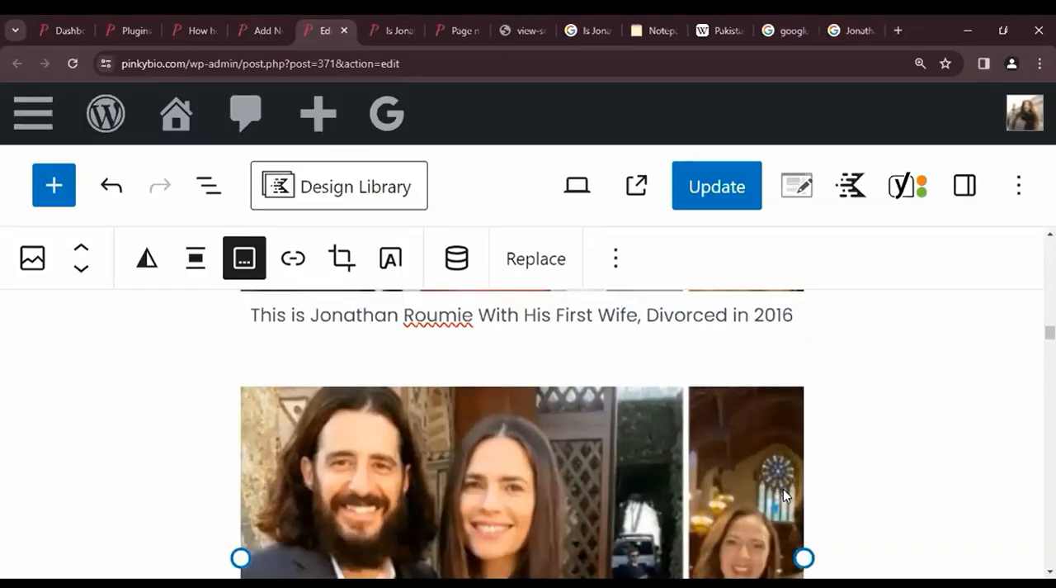
pyautogui.scroll(-3, 783, 494)
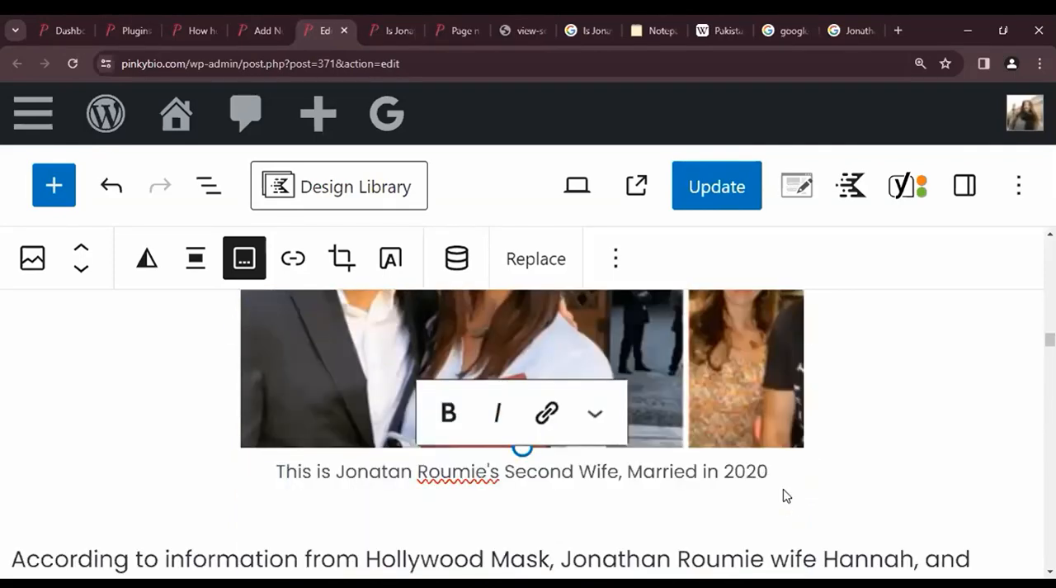
pyautogui.scroll(2, 142, 428)
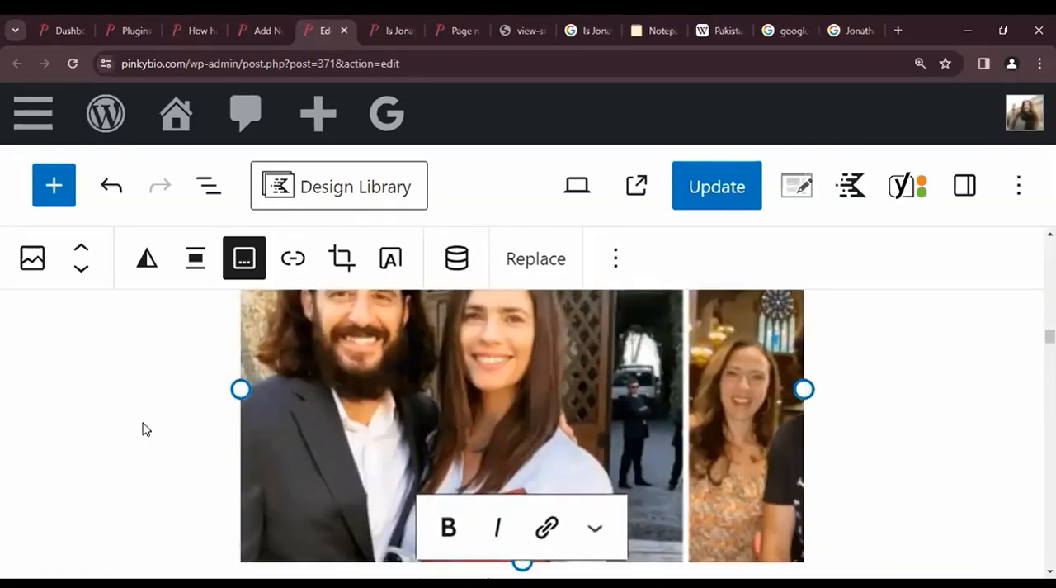
pyautogui.scroll(1, 198, 431)
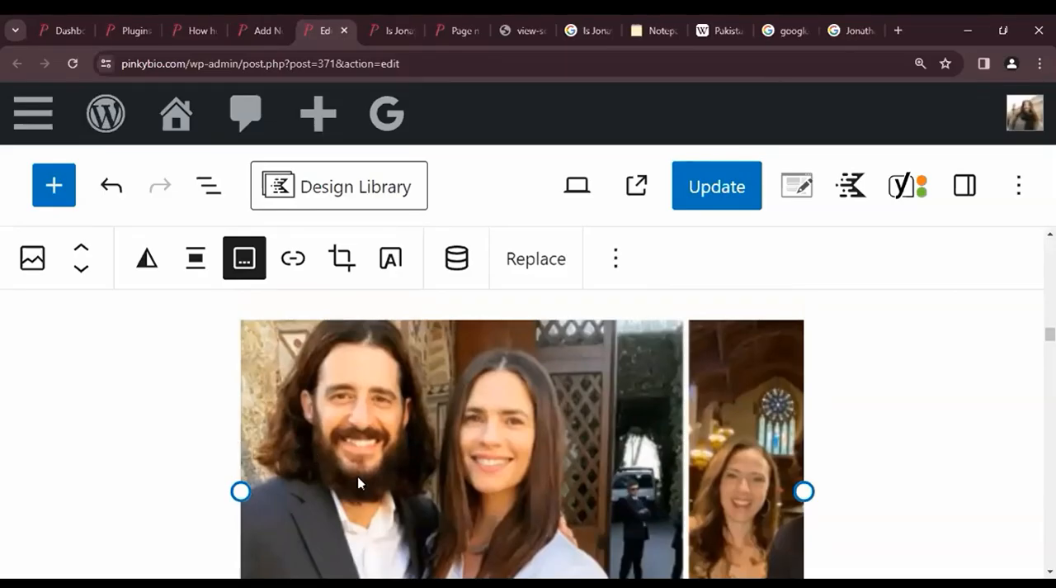
pyautogui.scroll(8, 517, 338)
pyautogui.scroll(10, 747, 219)
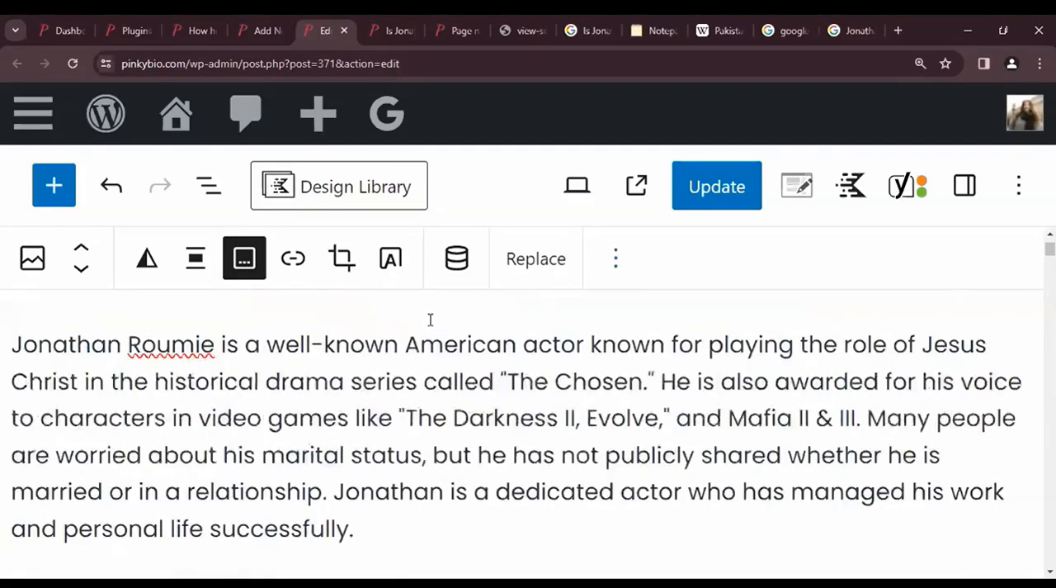
# - Reduce the editor's zoom to 100% and look at the post title above the introduction
pyautogui.scroll(-3, 430, 320)
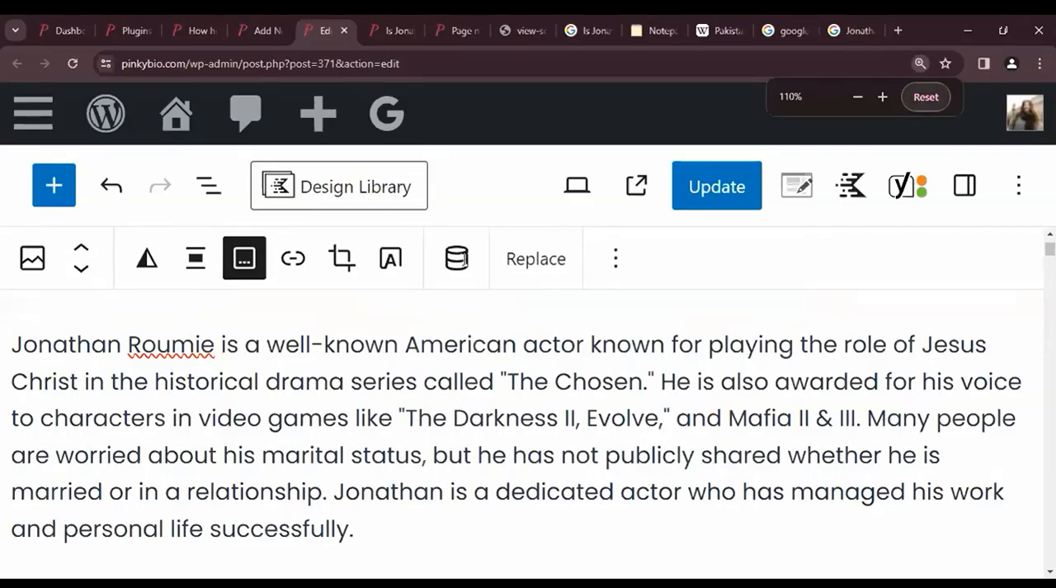
pyautogui.hotkey('ctrl', '-')
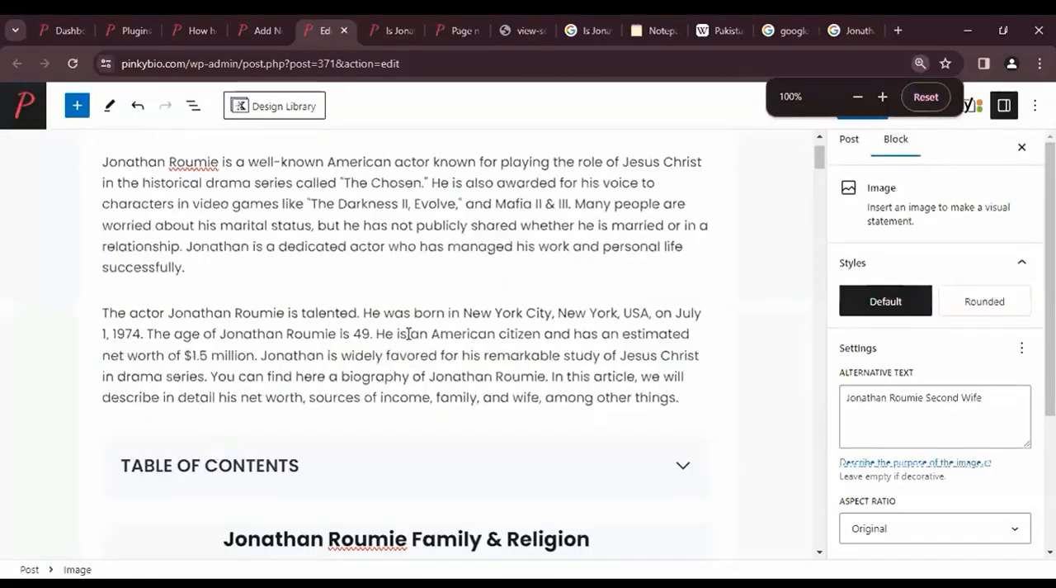
pyautogui.scroll(1, 408, 330)
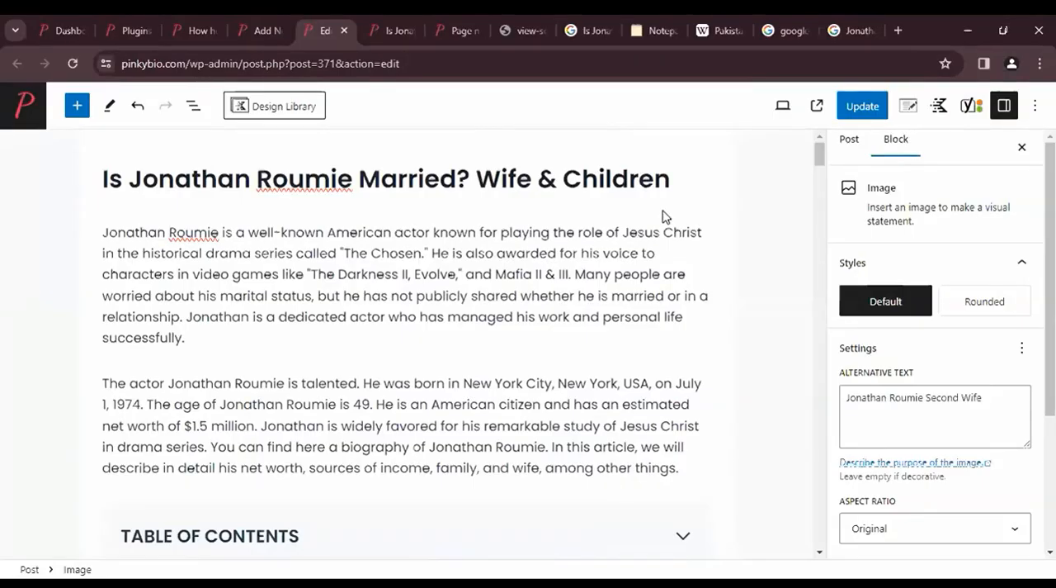
# - Shorten the SEO title in the search appearance settings to "Is Jonathan Roumie Married"
pyautogui.scroll(-10, 663, 217)
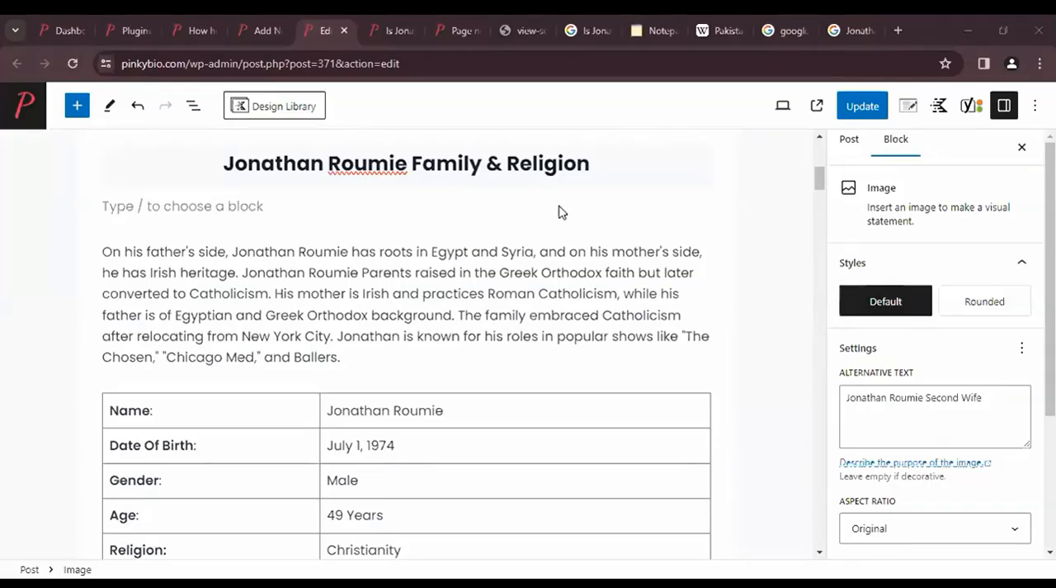
pyautogui.scroll(-20, 394, 372)
pyautogui.scroll(3, 394, 372)
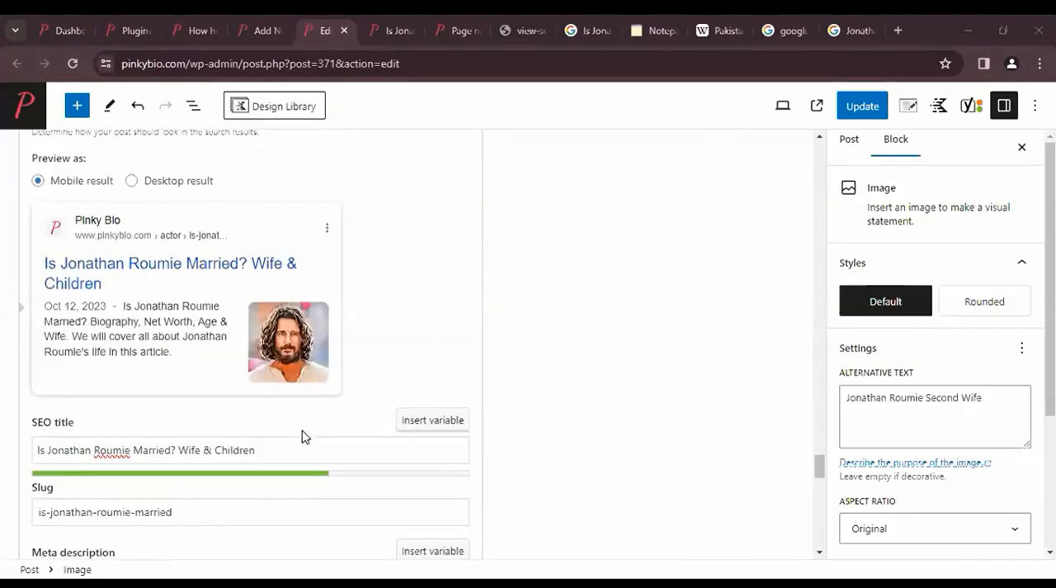
pyautogui.click(171, 453)
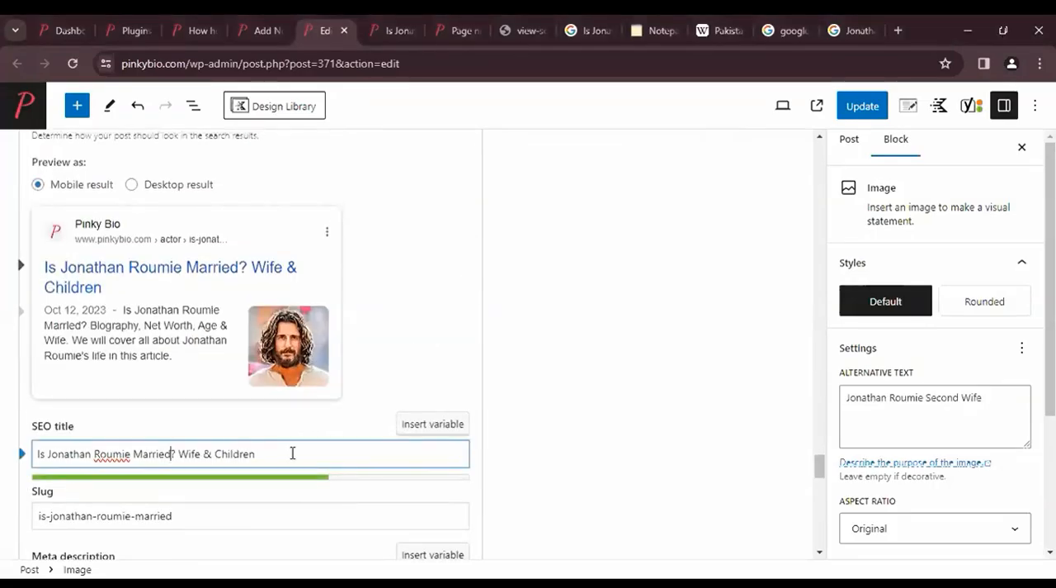
pyautogui.hotkey('shift', 'End')
pyautogui.press('BackSpace')
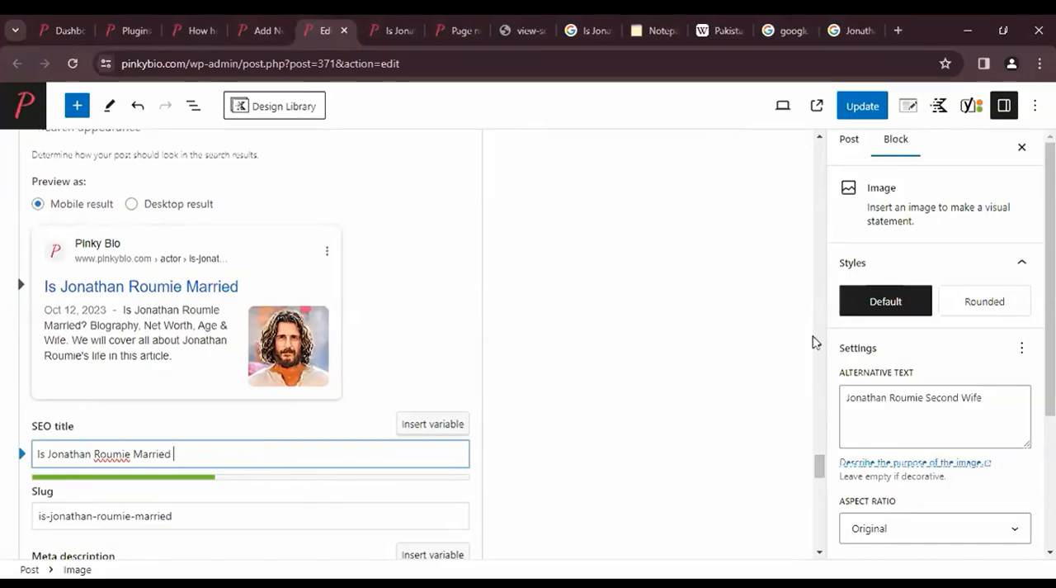
# - Compare the article's main title with the SEO title in the search appearance settings
pyautogui.scroll(15, 814, 341)
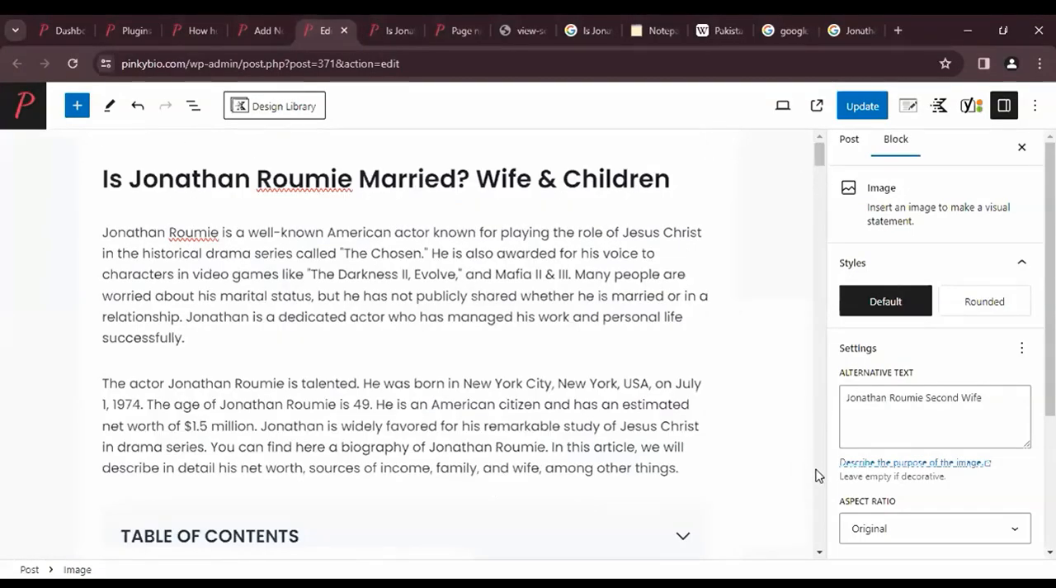
pyautogui.click(817, 472)
pyautogui.scroll(-1, 267, 371)
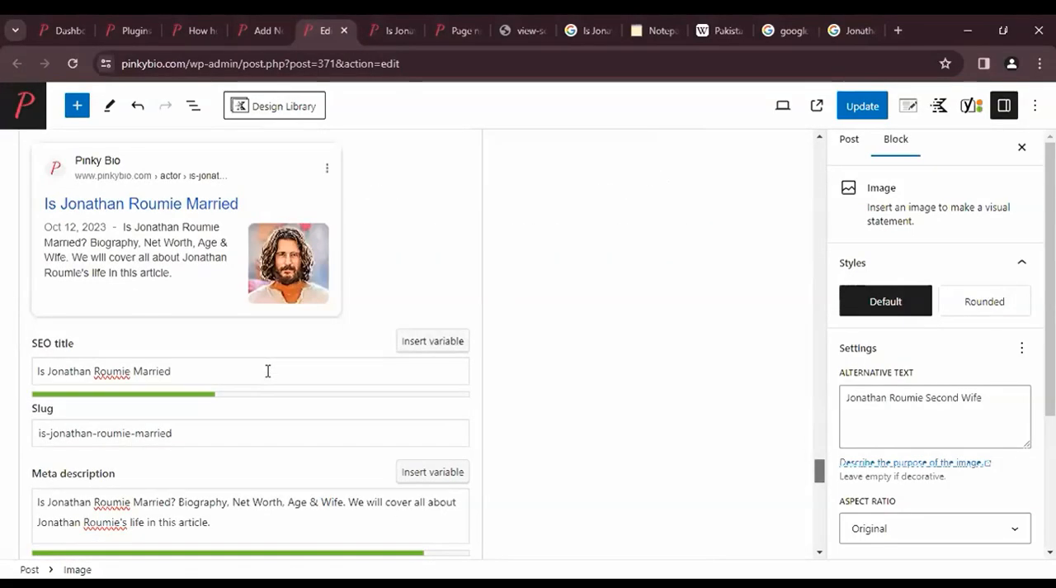
pyautogui.click(267, 371)
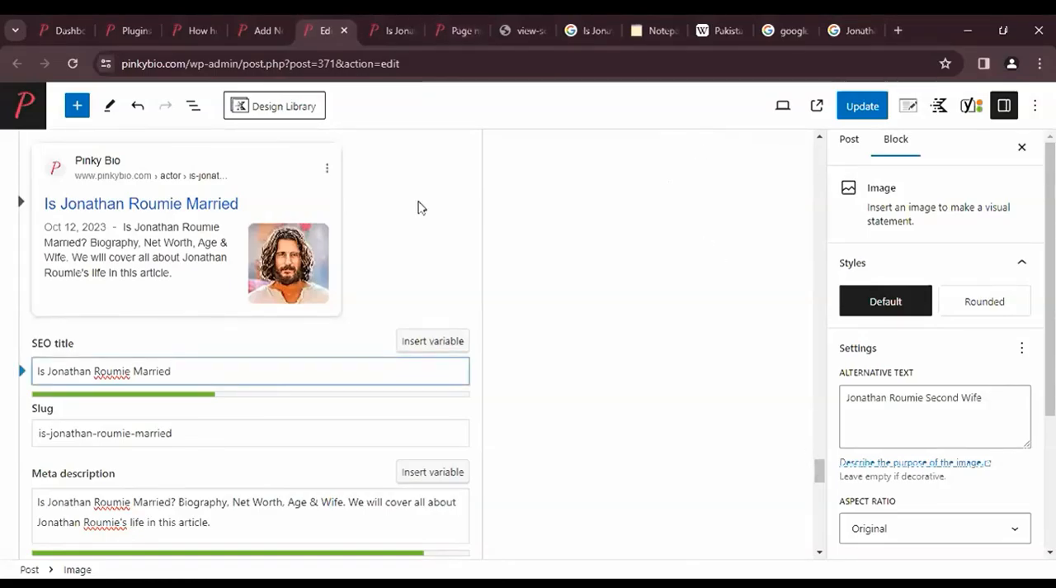
# - Change the article's main title to "Is Jonathan Roumie Married 2024"
pyautogui.scroll(15, 689, 176)
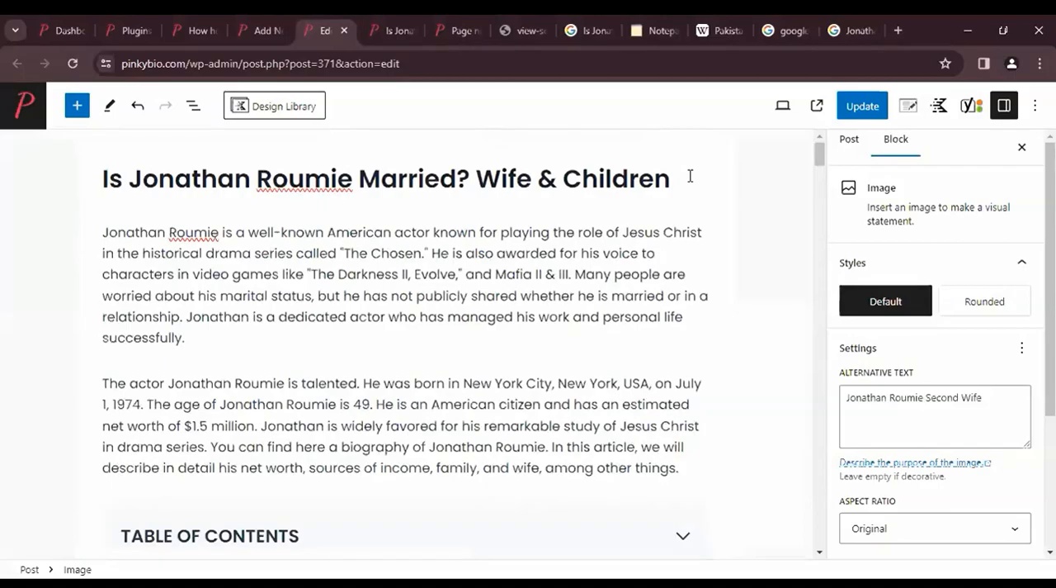
pyautogui.moveTo(691, 175); pyautogui.dragTo(457, 177)
pyautogui.write('202')
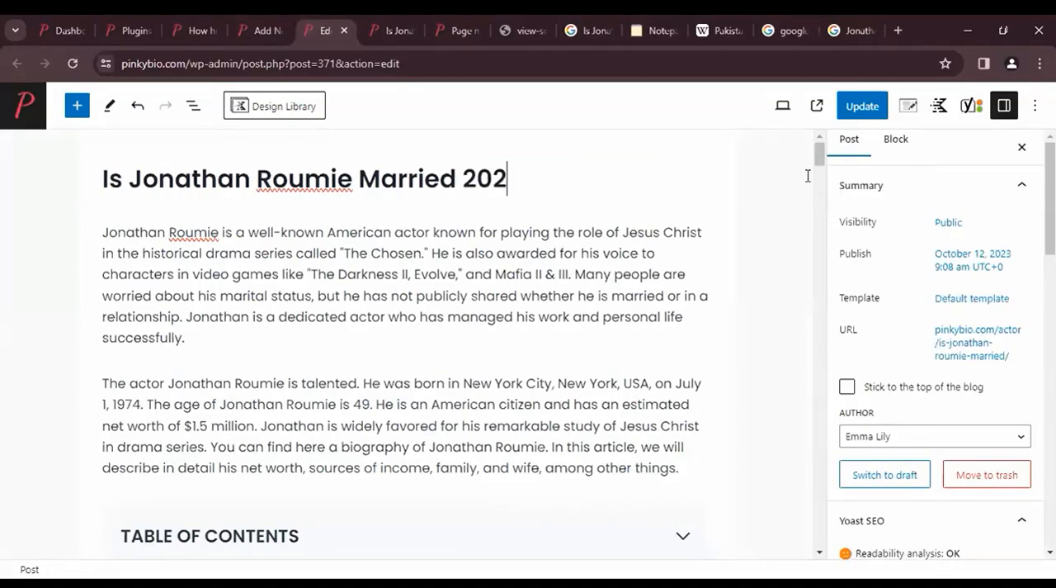
pyautogui.write('4')
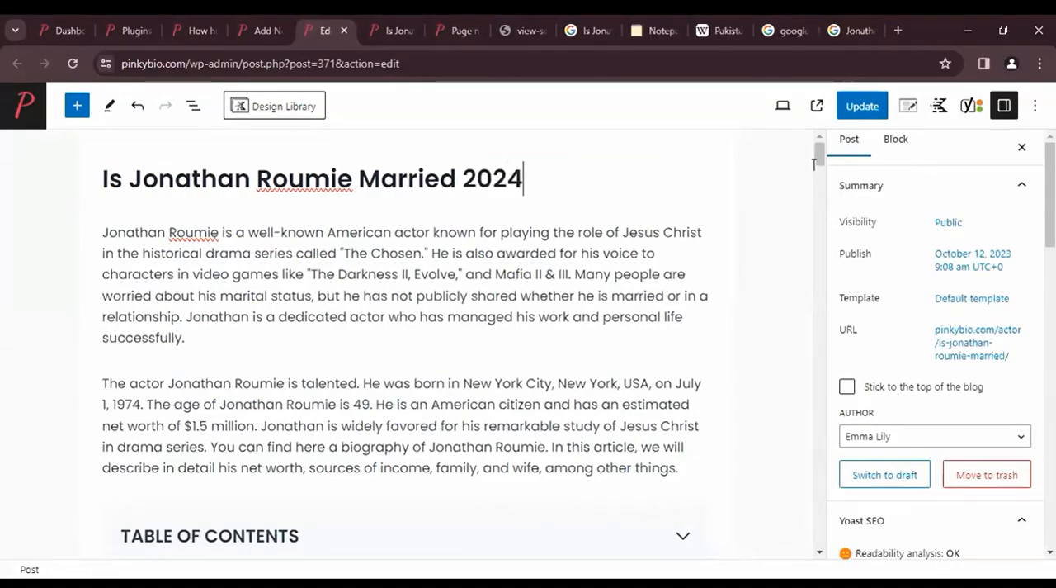
# - Append the %%currentyear%% variable to the end of the SEO title in the search appearance settings
pyautogui.scroll(-15, 702, 349)
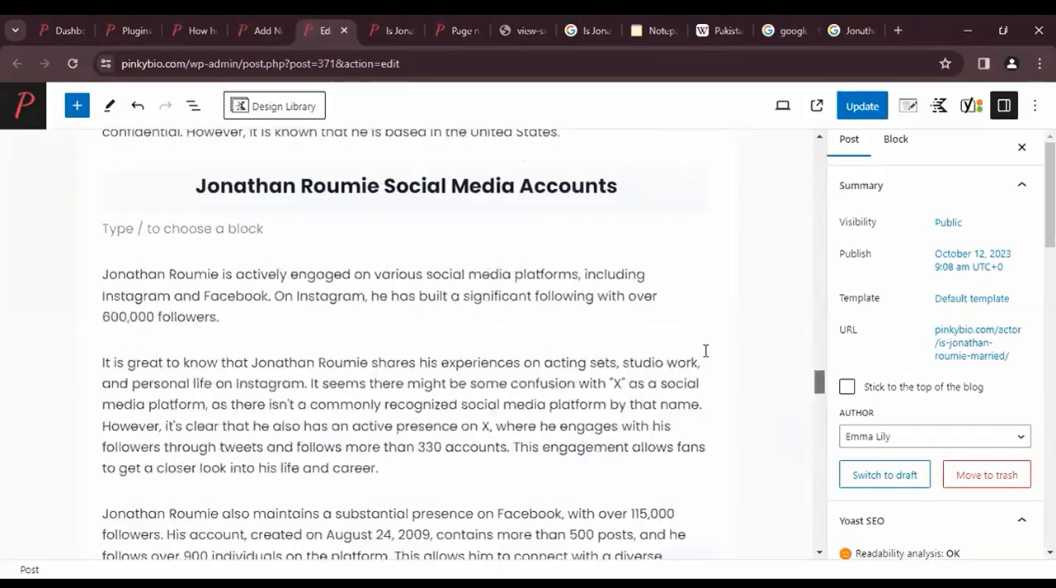
pyautogui.scroll(-5, 189, 323)
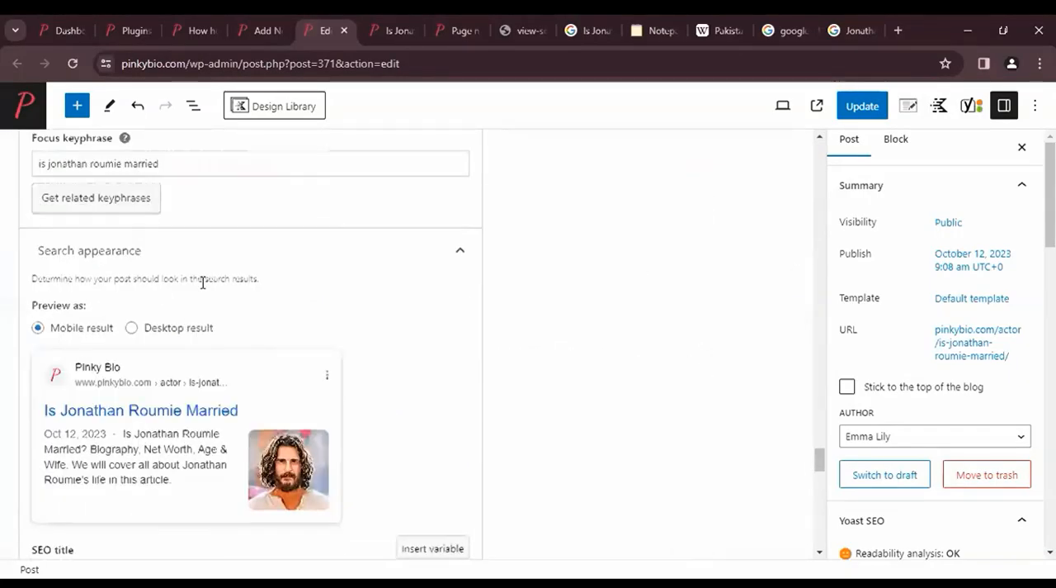
pyautogui.click(202, 283)
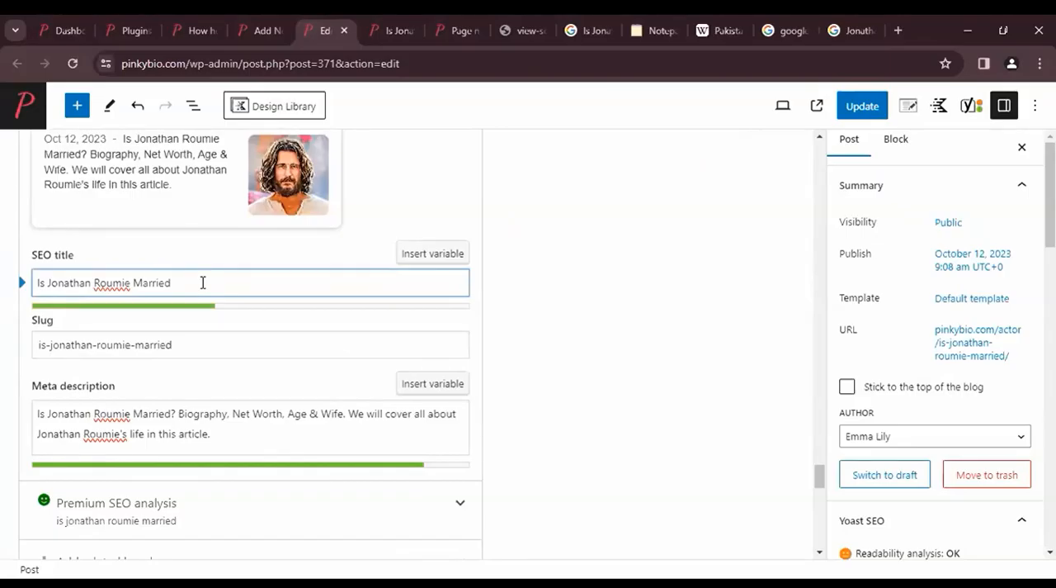
pyautogui.write('%%currentyear%%')
pyautogui.scroll(2, 551, 312)
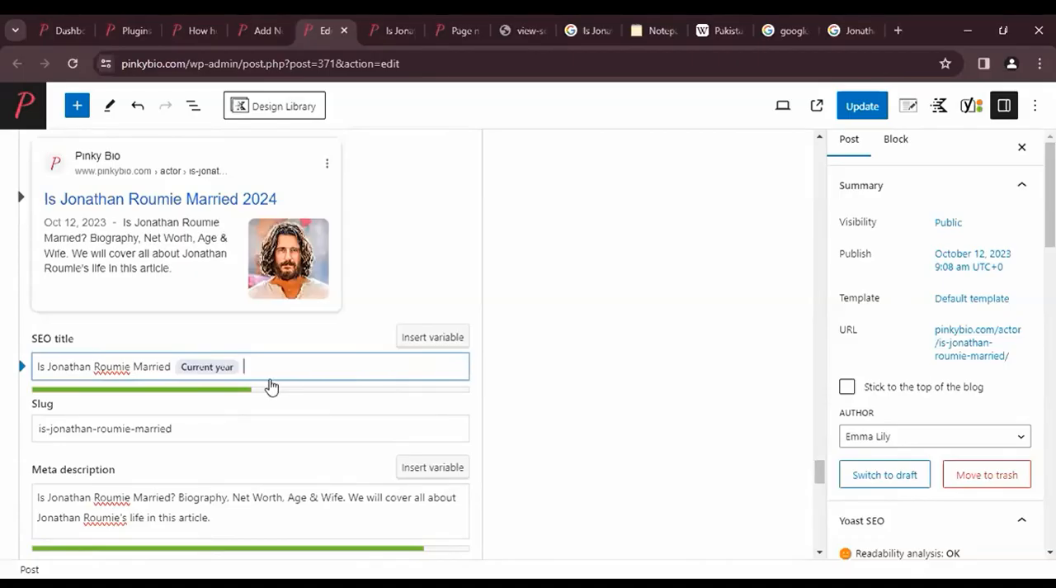
pyautogui.write('#current')
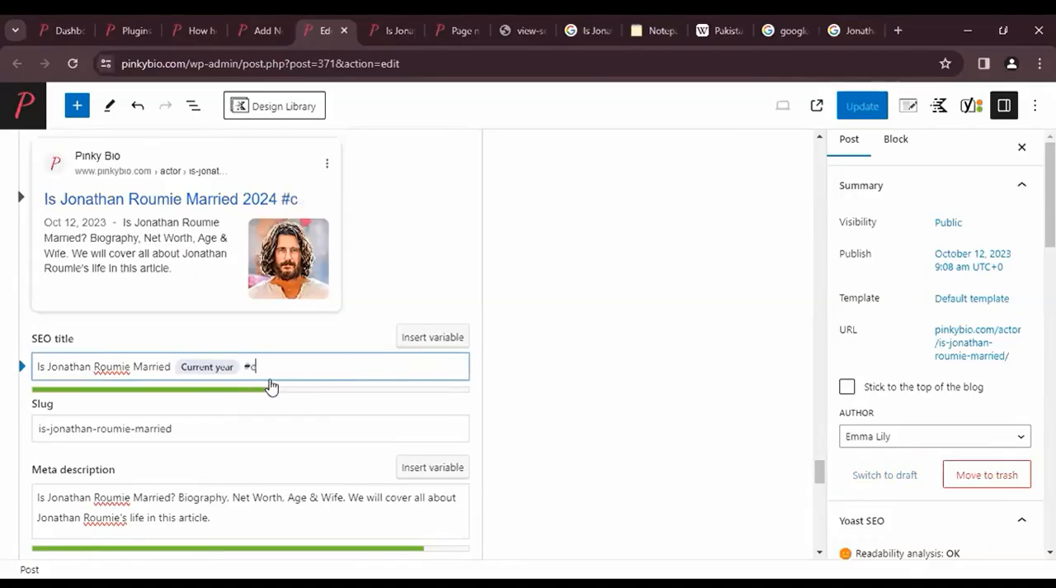
pyautogui.press('BackSpace')
pyautogui.press('BackSpace')
pyautogui.press('BackSpace')
pyautogui.press('BackSpace')
pyautogui.press('BackSpace')
pyautogui.press('BackSpace')
pyautogui.press('BackSpace')
pyautogui.press('BackSpace')
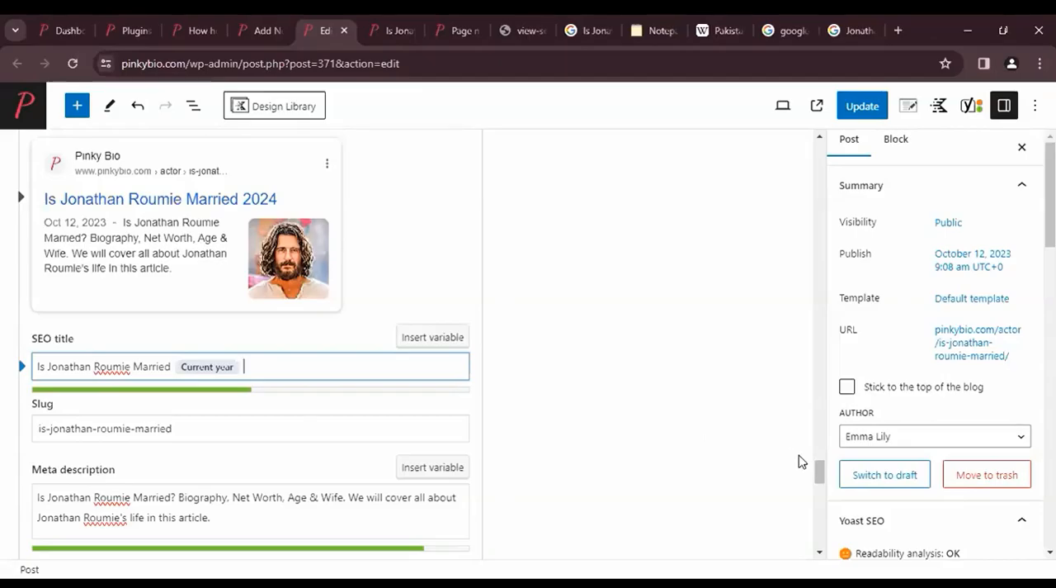
# - Append the %%currentyear%% and %%currentmonth%% variables to the end of the meta description
pyautogui.click(238, 522)
pyautogui.scroll(-1, 237, 524)
pyautogui.scroll(-1, 239, 526)
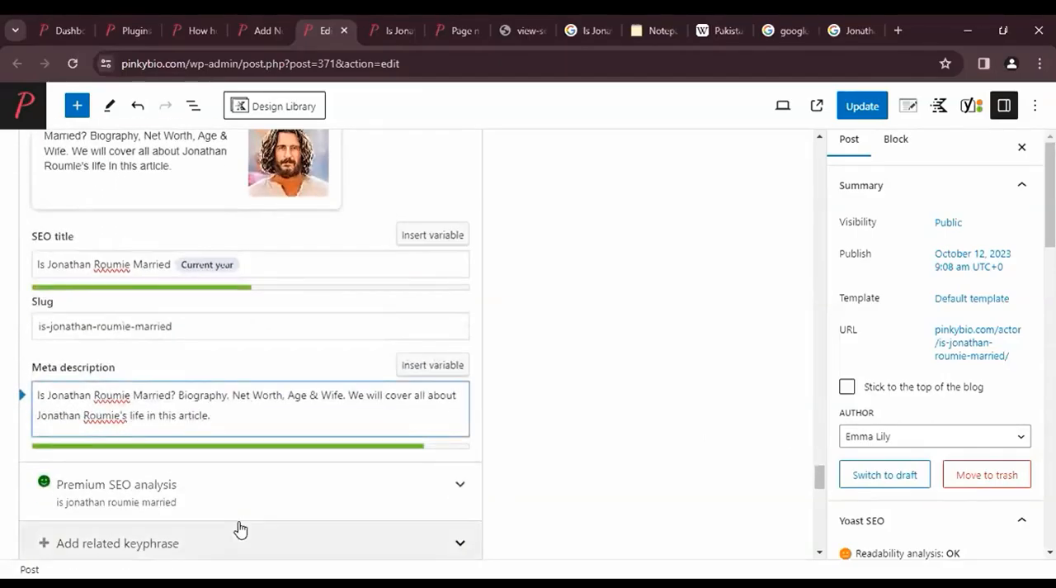
pyautogui.write('%%currentyea')
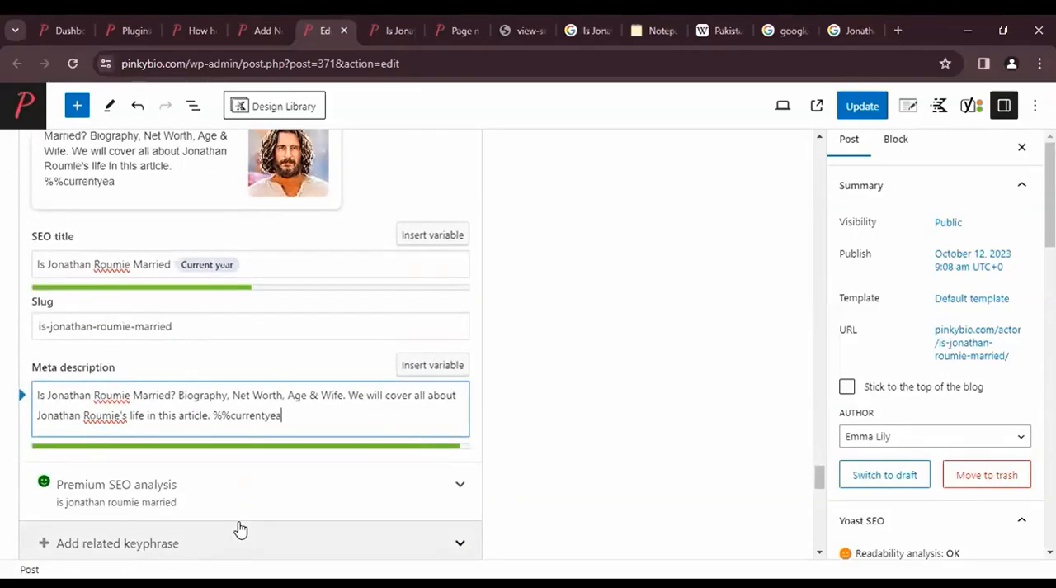
pyautogui.write('%%')
pyautogui.press('BackSpace')
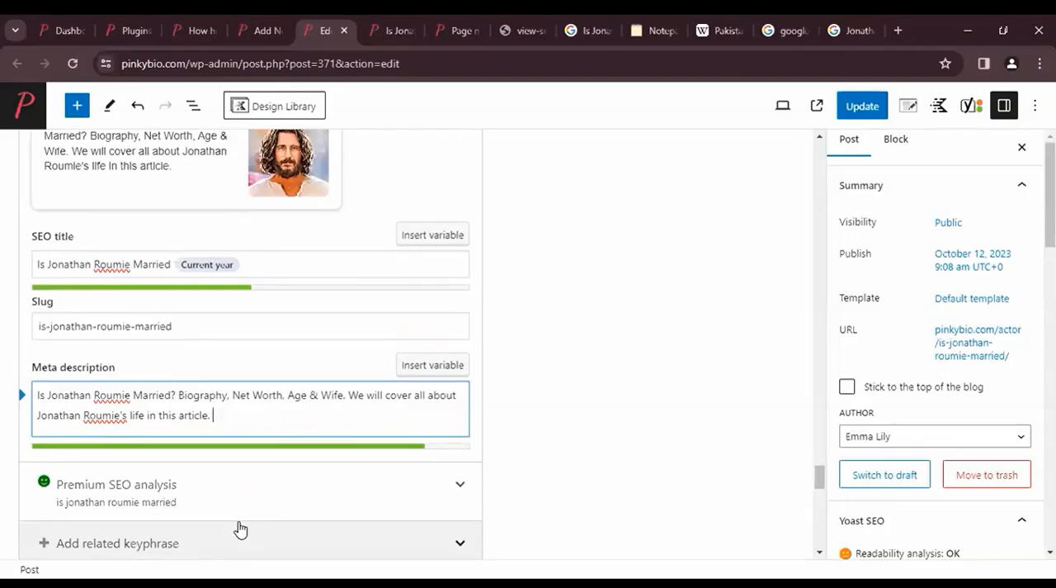
pyautogui.write('%%curr')
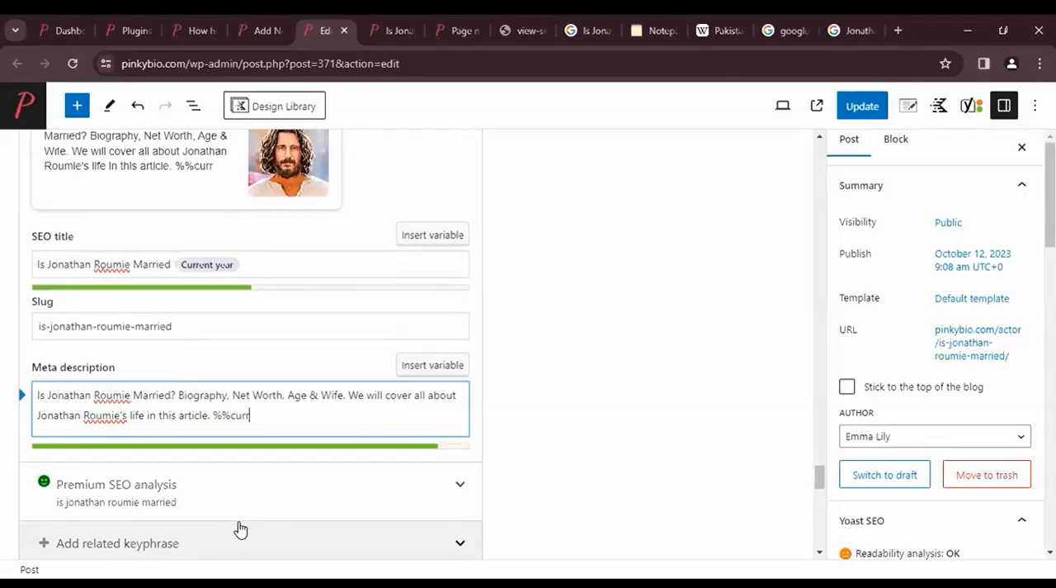
pyautogui.write('entyear')
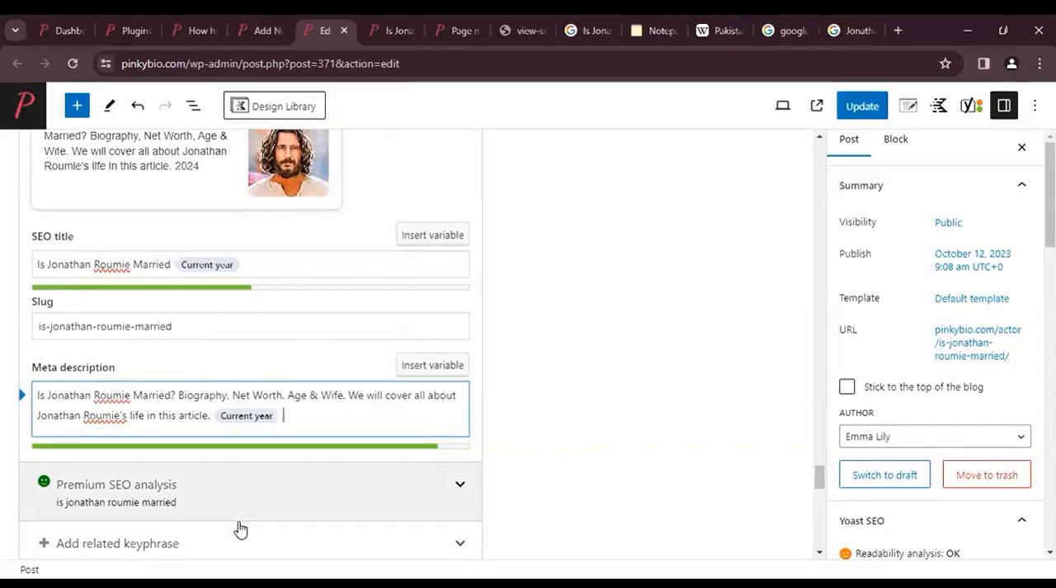
pyautogui.write('%% %%currentm')
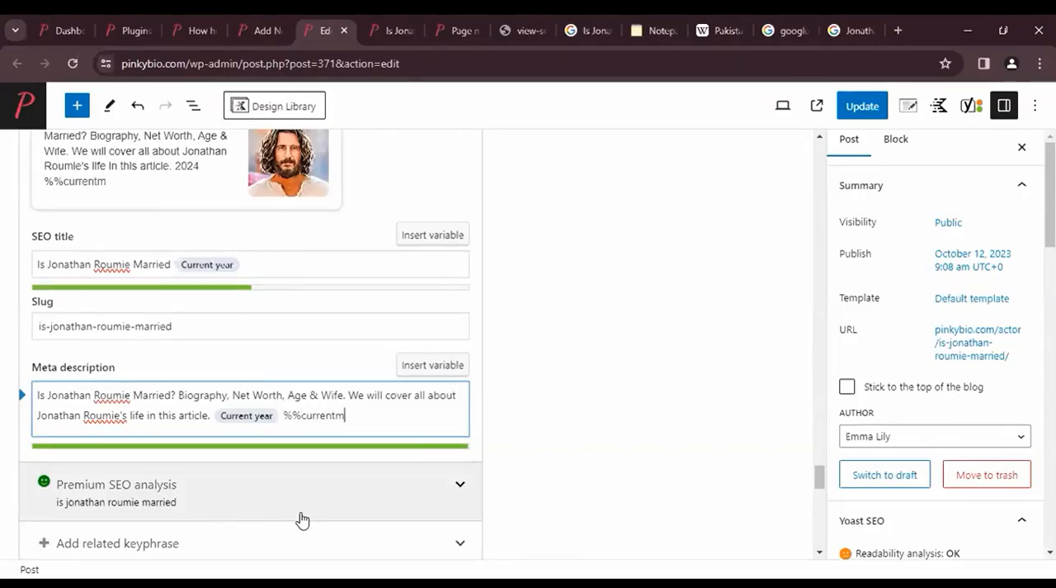
pyautogui.write('onth%%')
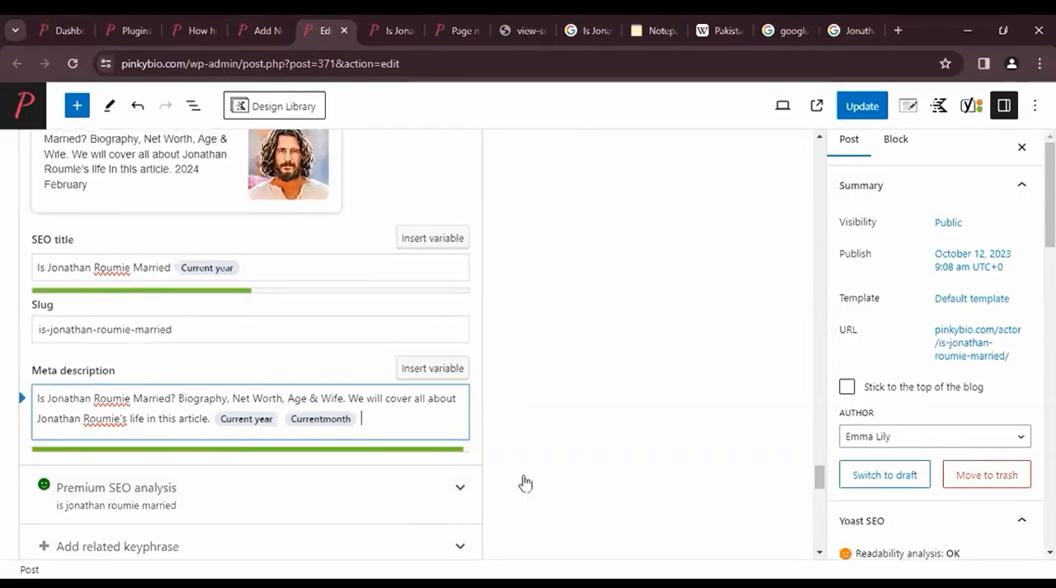
# - Check the title and description in the mobile search result preview
pyautogui.scroll(1, 38, 250)
pyautogui.moveTo(83, 256); pyautogui.dragTo(198, 260)
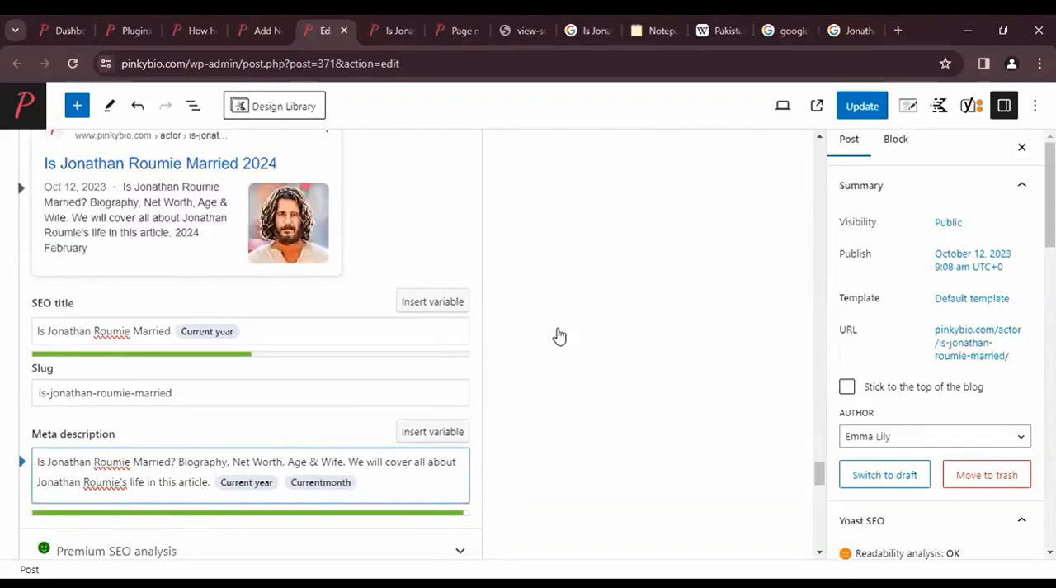
pyautogui.scroll(1, 575, 415)
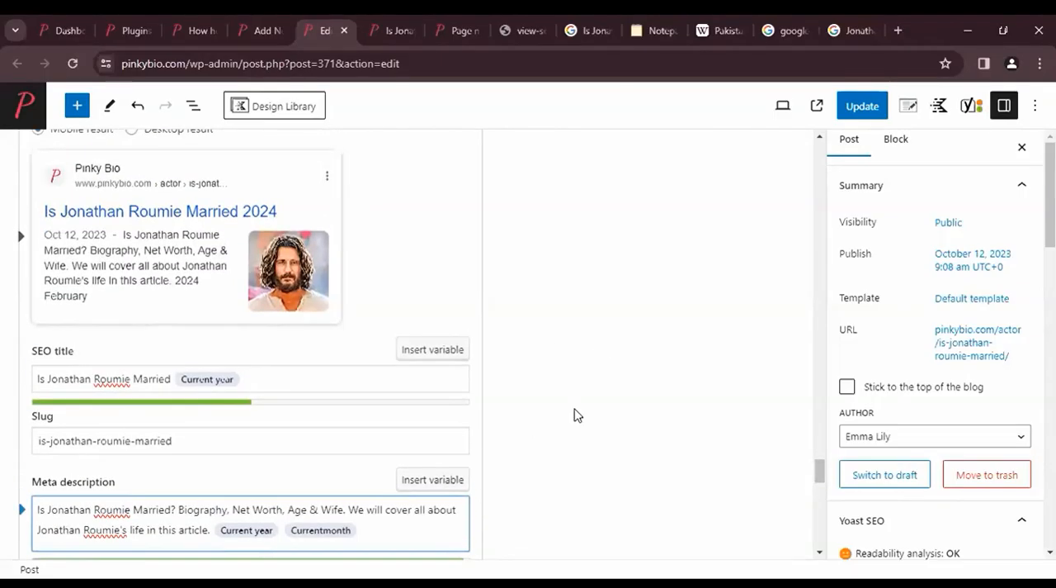